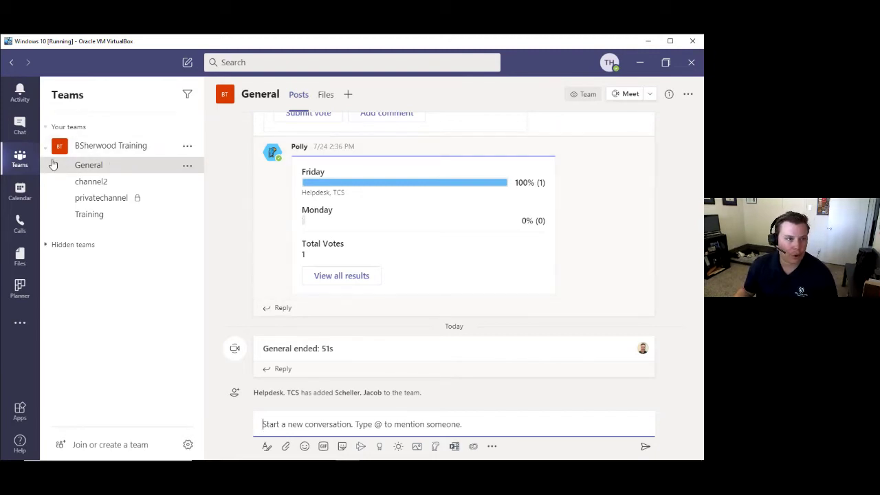
Switch to the chat area and start a new one-to-one chat with the colleague, found by surname.
click(19, 125)
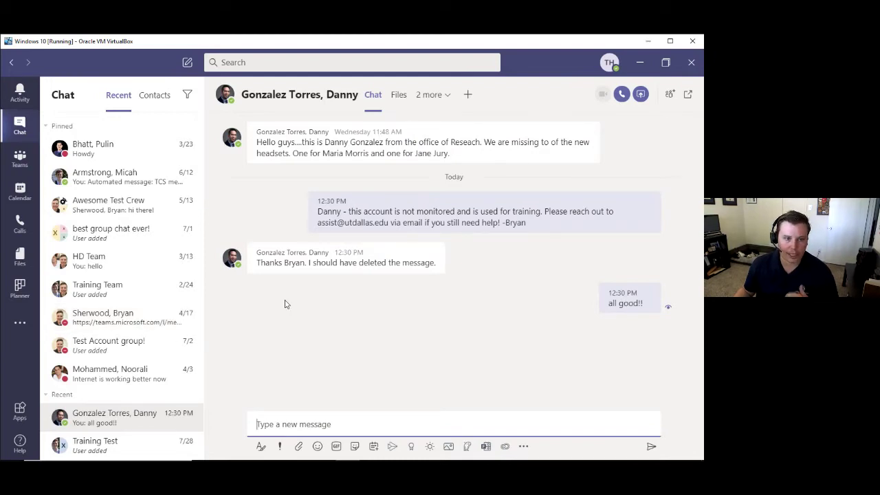
click(129, 358)
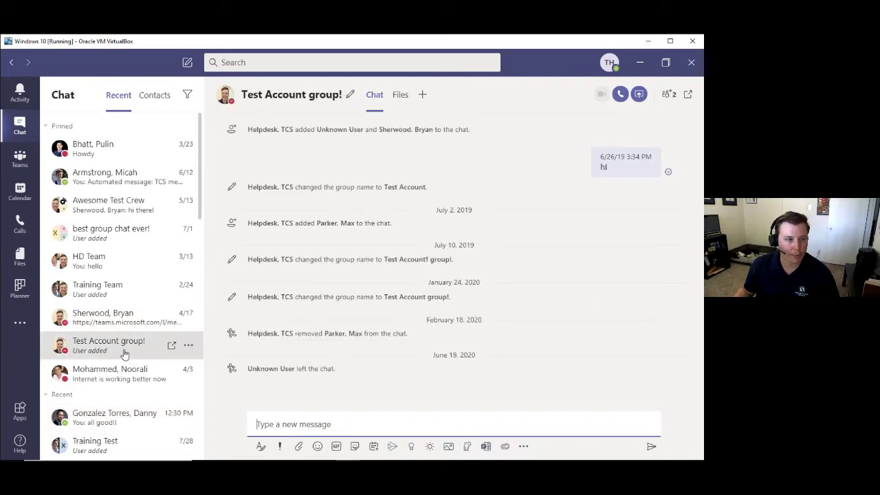
click(191, 66)
text(shceller)
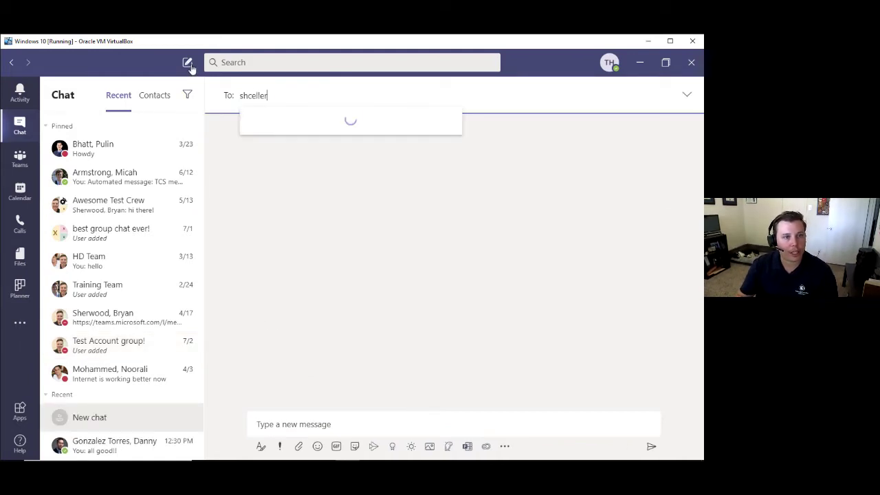
key(BackSpace)
key(BackSpace)
key(BackSpace)
key(BackSpace)
key(BackSpace)
key(BackSpace)
key(BackSpace)
text(cheller)
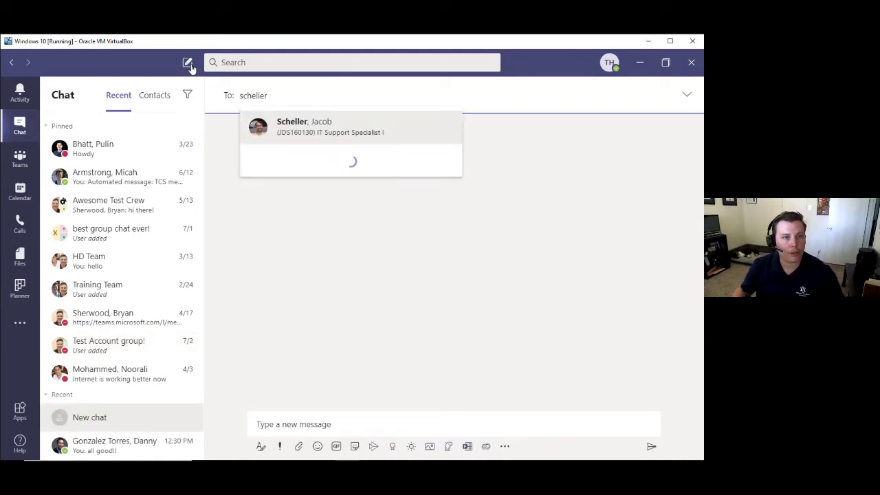
key(Return)
click(346, 417)
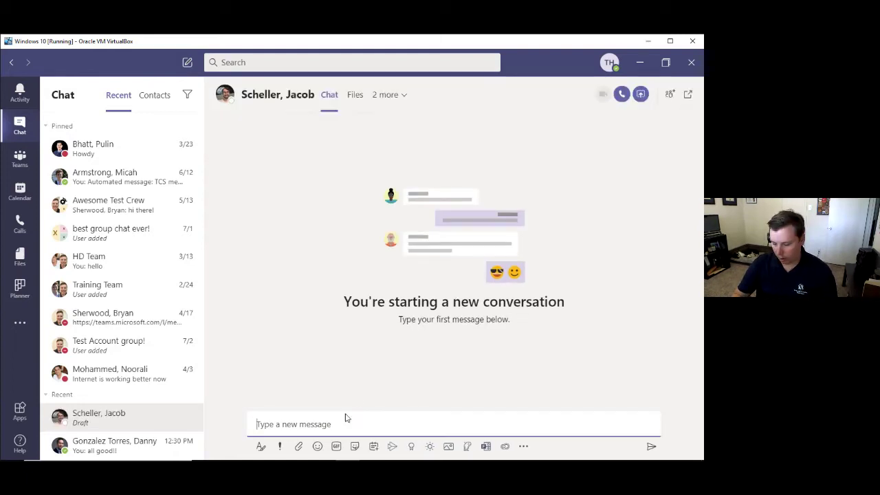
Send the colleague a short "hey" greeting that includes their first name.
text(he)
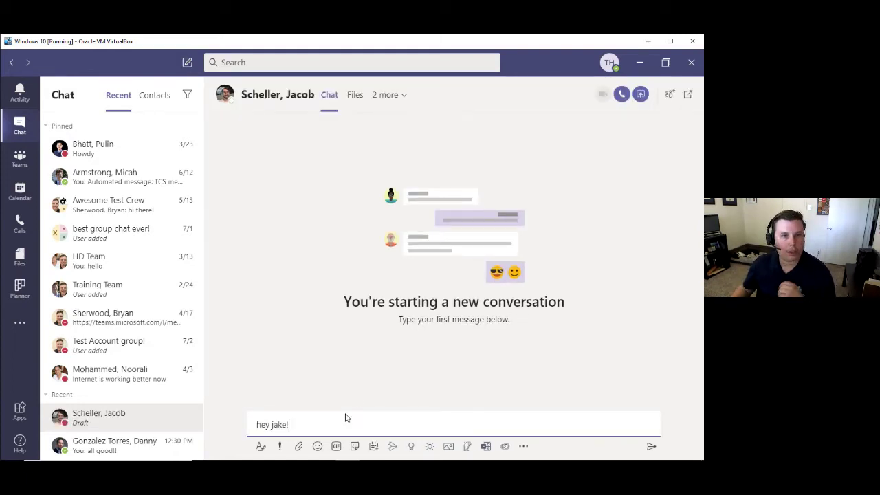
text(y jake!)
key(Return)
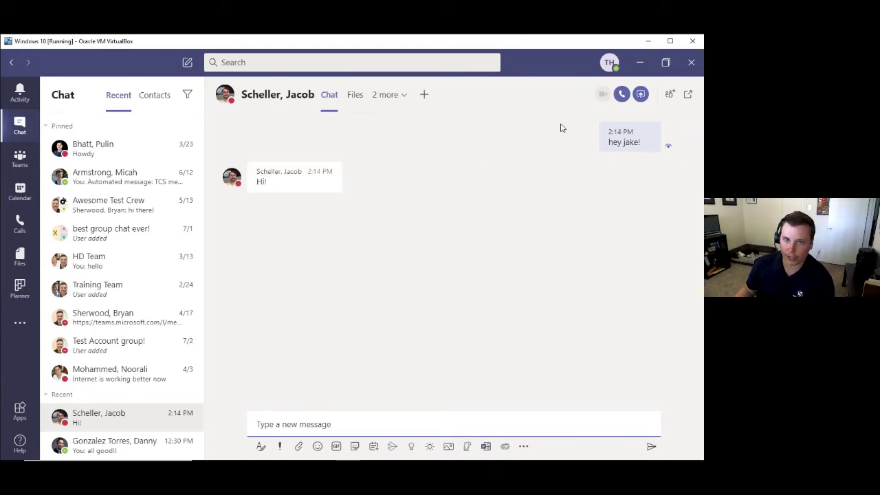
Look at the chat's additional tabs and the apps that can be added as tabs.
click(386, 95)
click(443, 228)
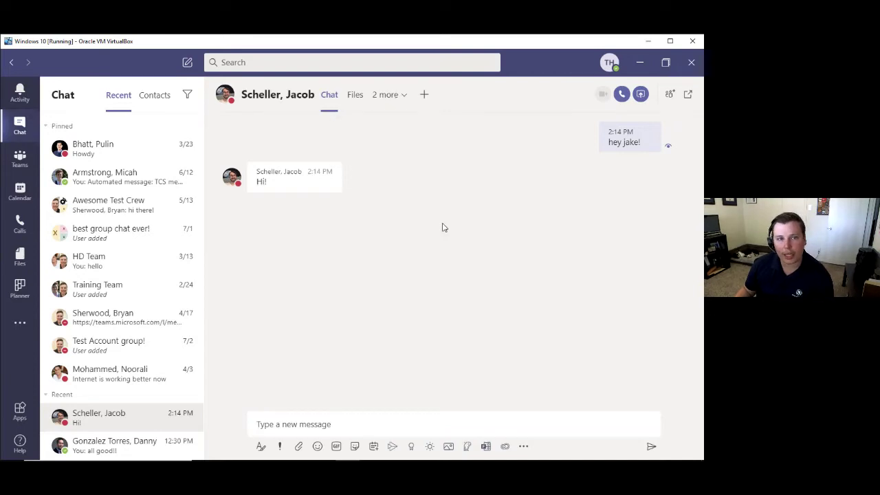
click(426, 95)
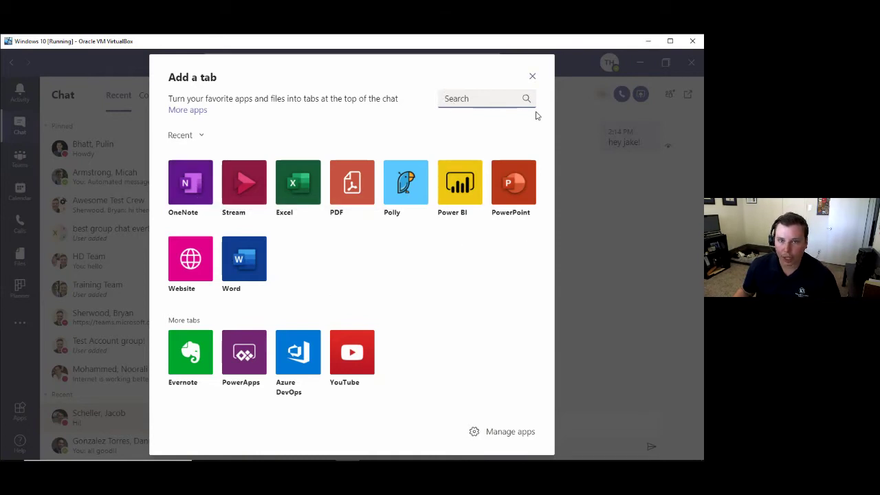
click(532, 77)
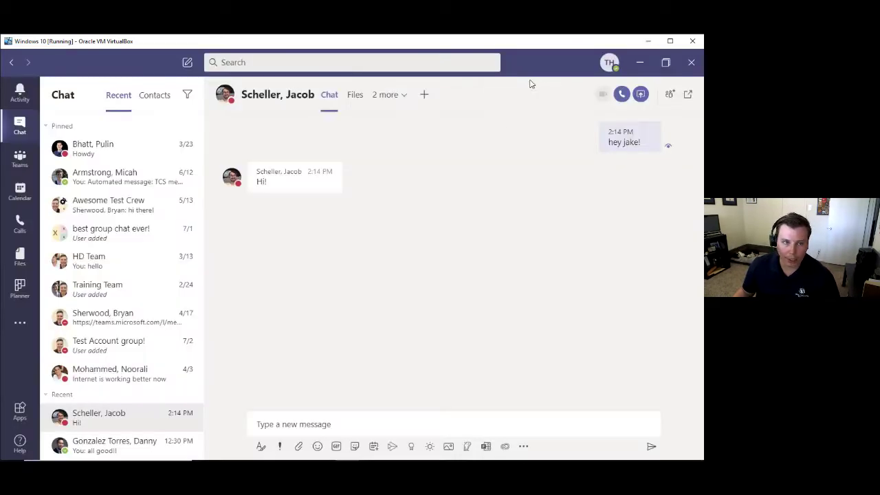
Add a thumbs-up reaction to the colleague's "Hi!" reply.
mouse_move(276, 172)
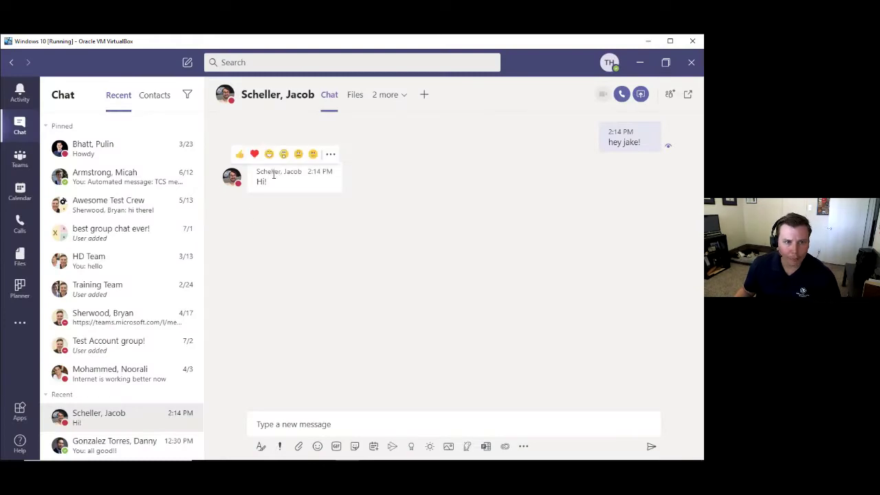
click(238, 151)
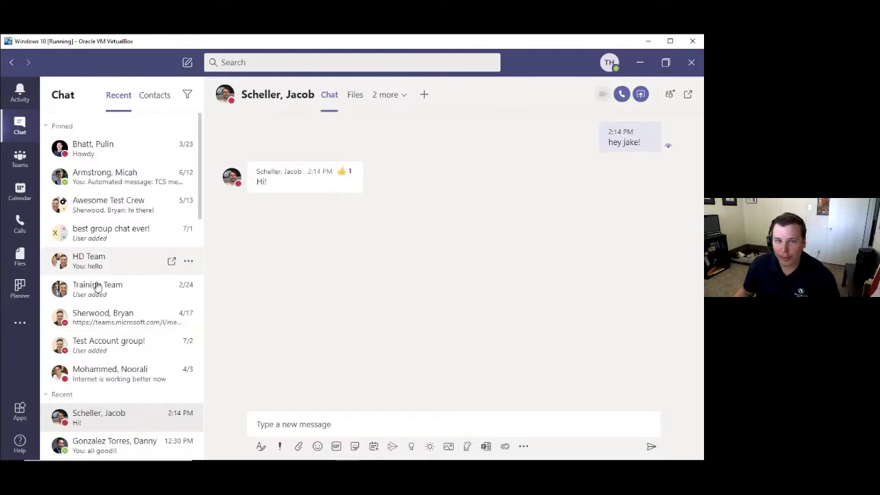
Start a new channel in the training team, named with both colleagues' first names followed by "Secret Project", without an apostrophe.
click(20, 162)
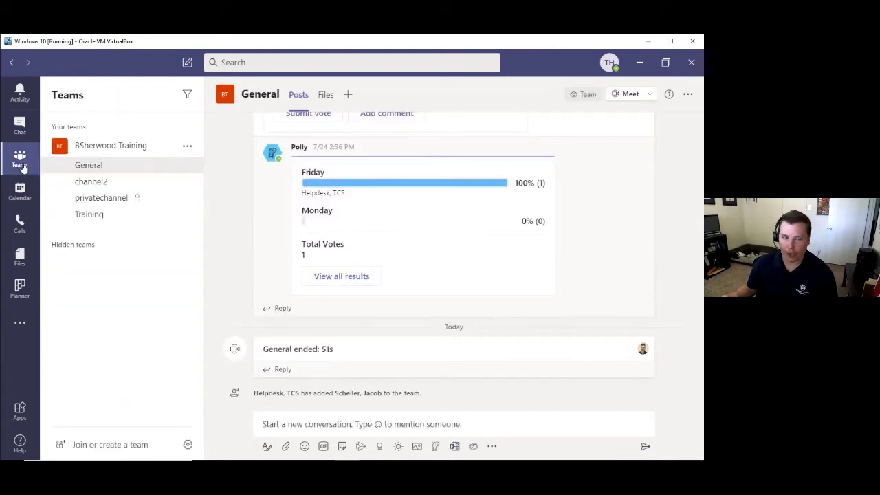
click(186, 147)
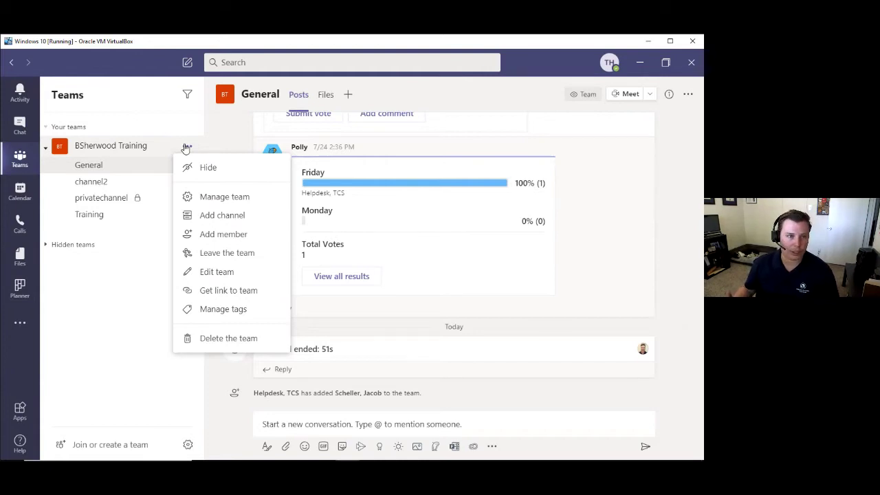
click(204, 216)
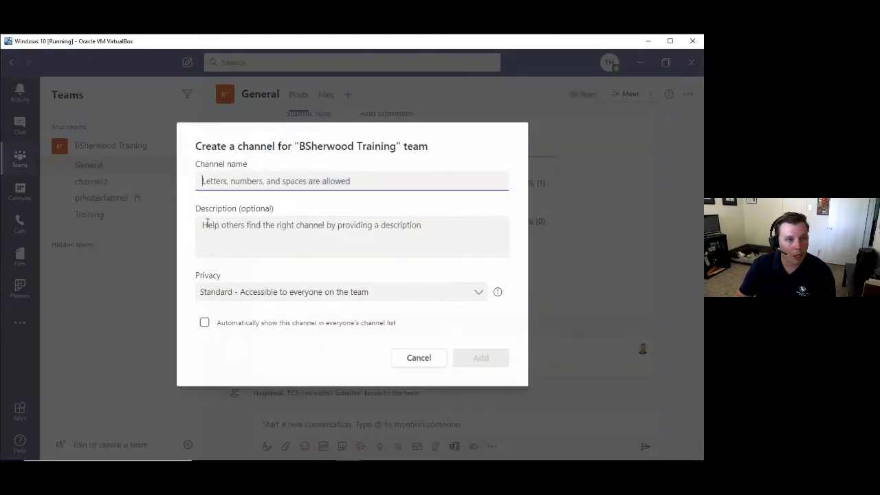
text(Jake)
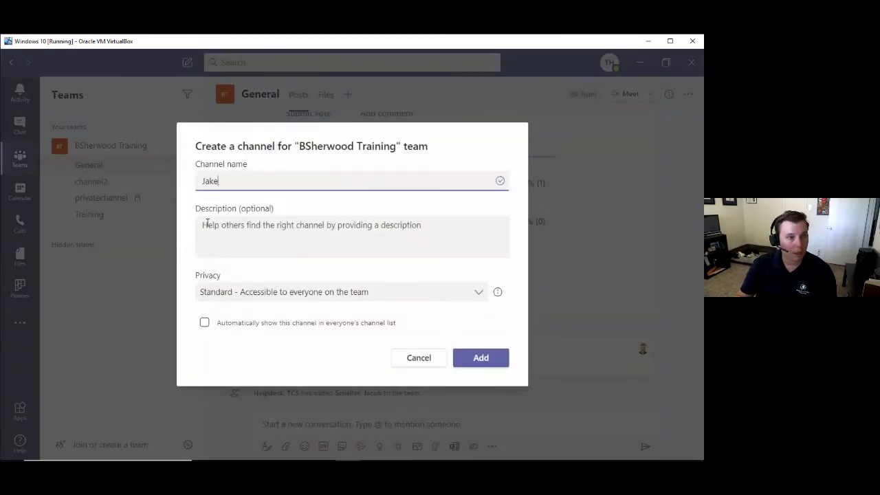
text( and Bryan's Secr)
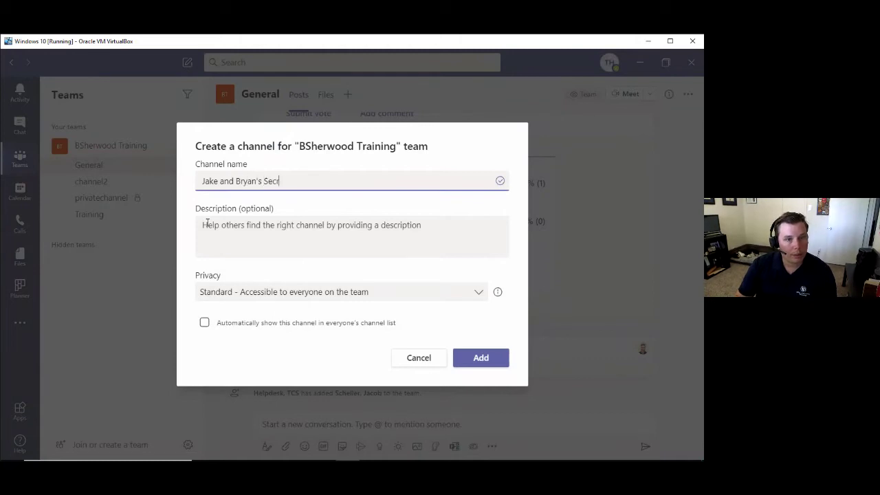
text(et Projects)
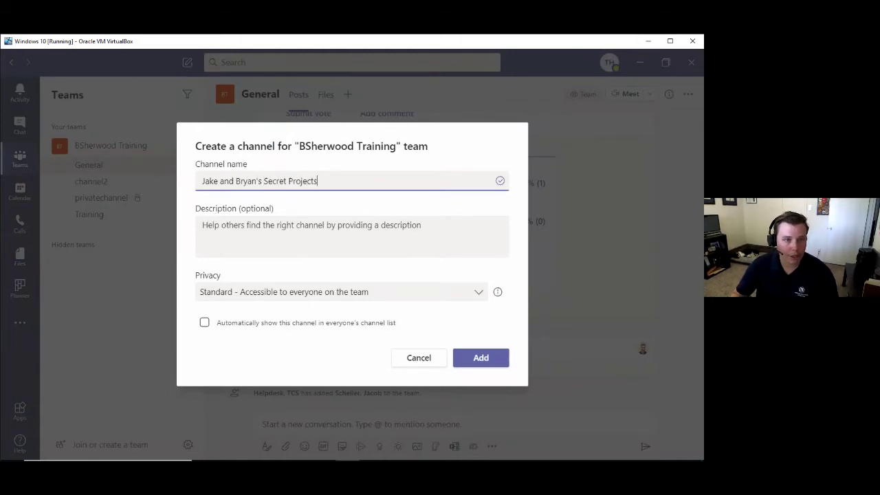
key(BackSpace)
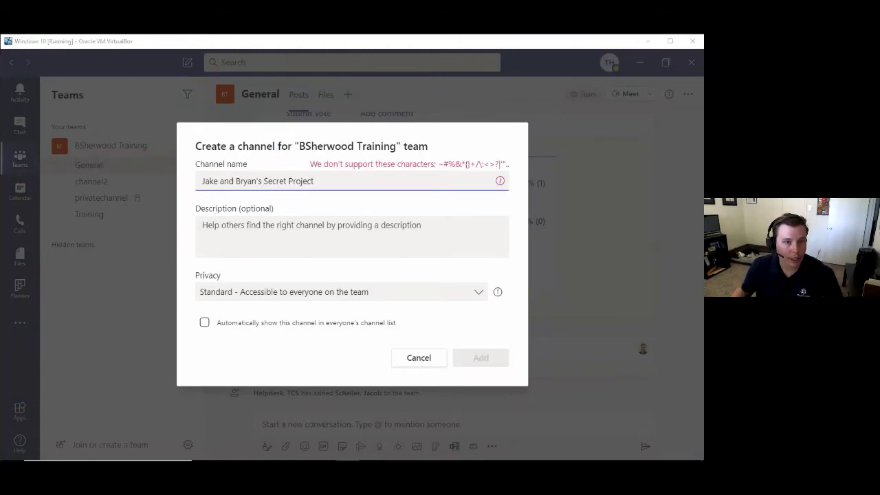
click(259, 180)
key(BackSpace)
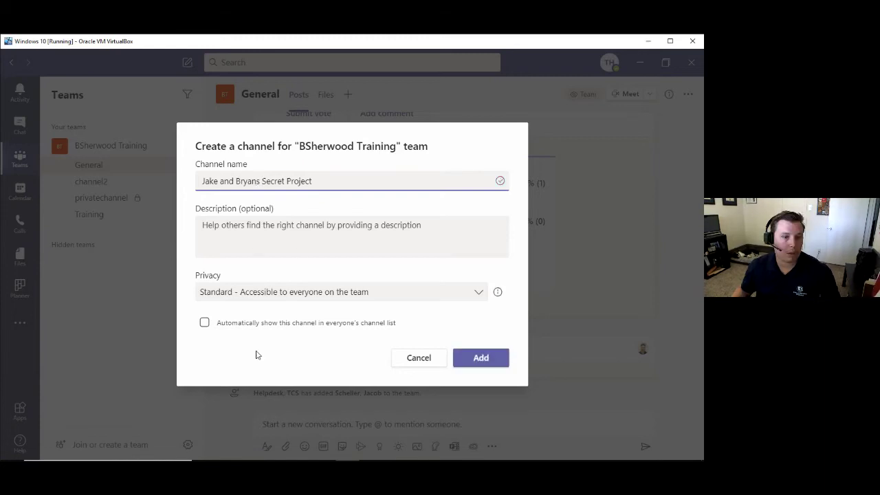
Show the channel automatically in everyone's channel list, keep its privacy Standard, and create it.
click(299, 325)
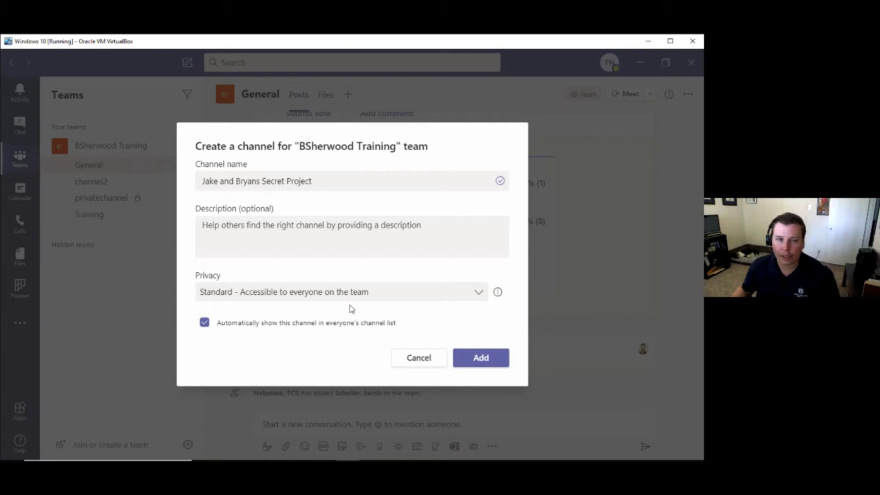
click(347, 297)
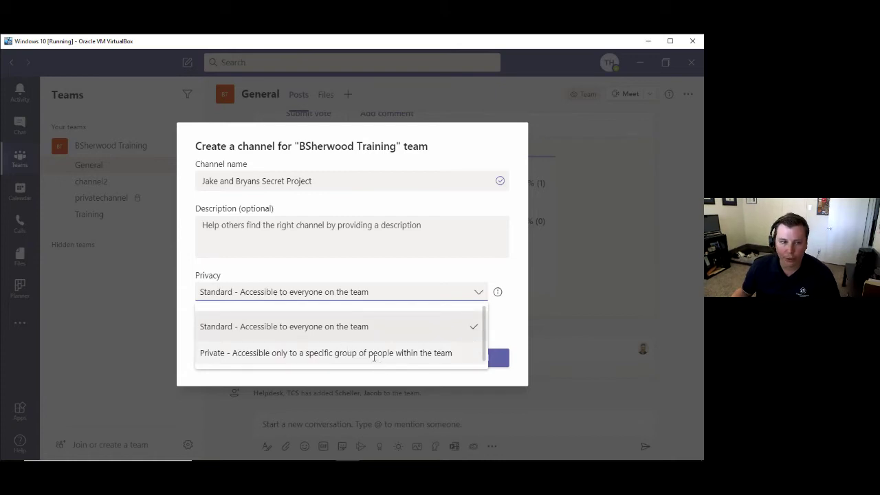
click(379, 331)
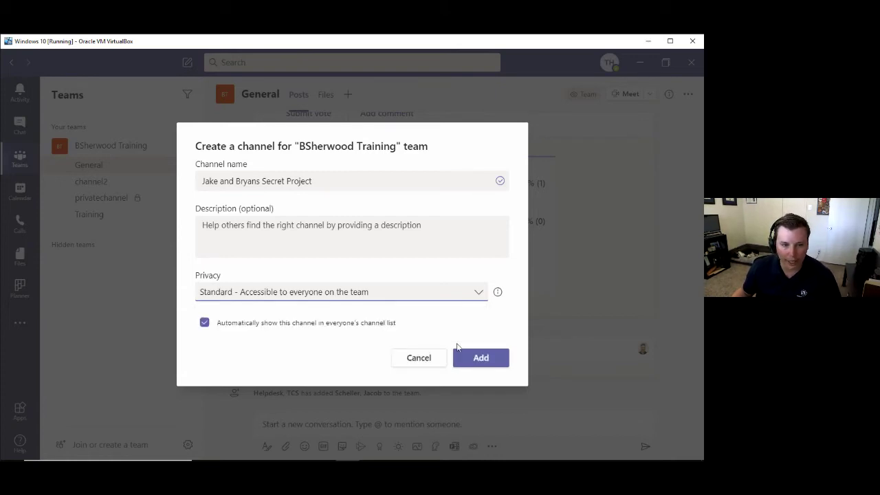
click(505, 361)
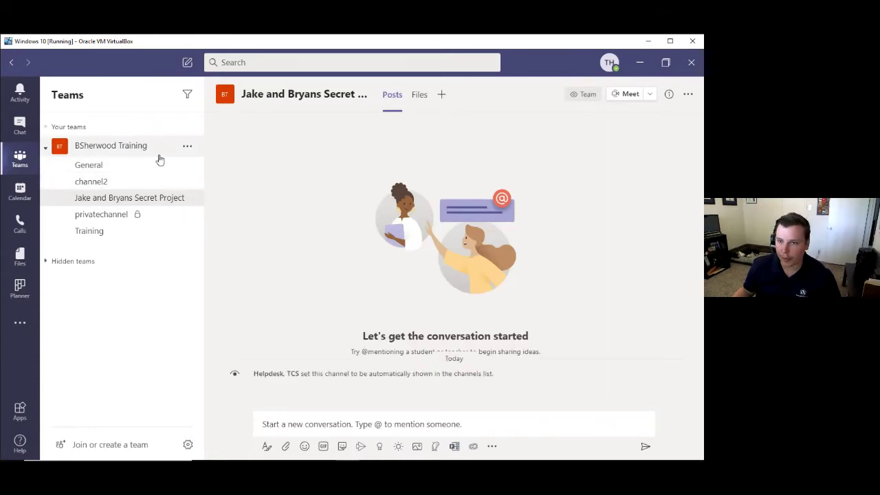
click(322, 428)
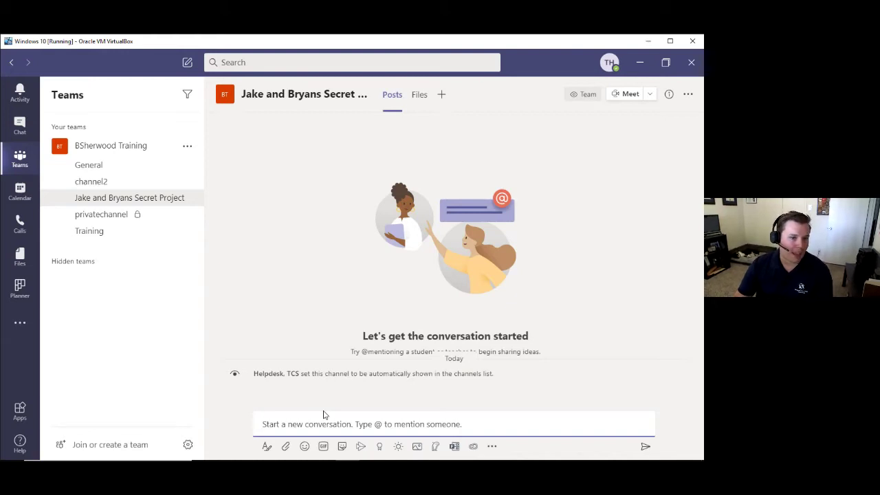
text(Hey)
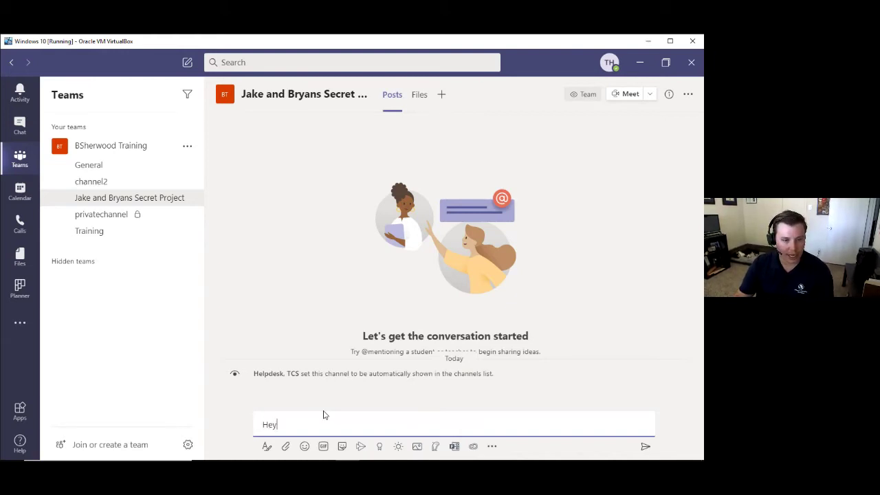
text( Jake h)
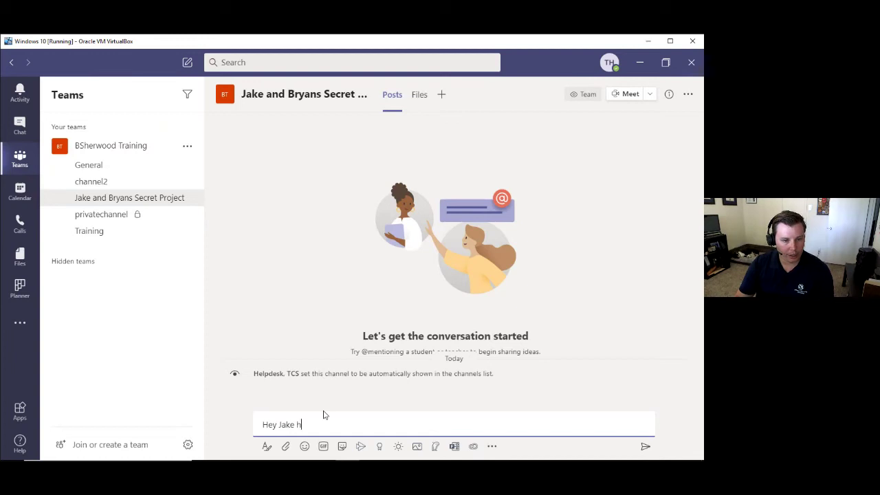
text(ere's where we can colla)
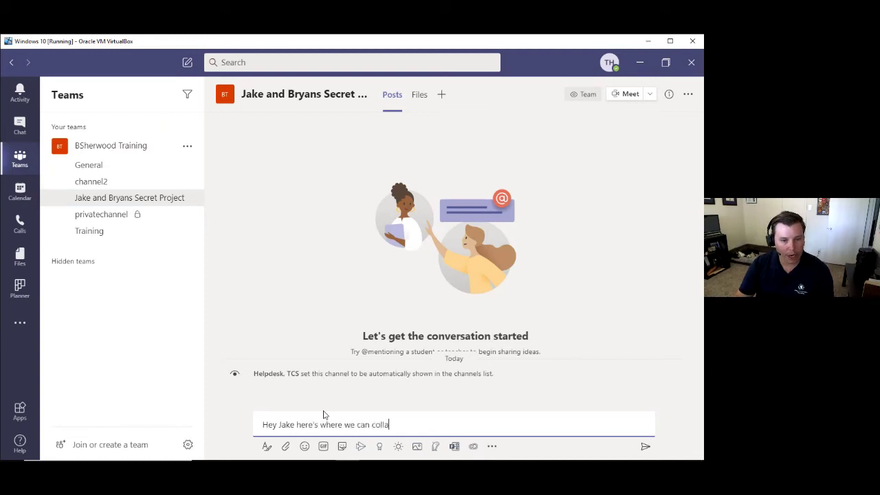
text(borate. @jake)
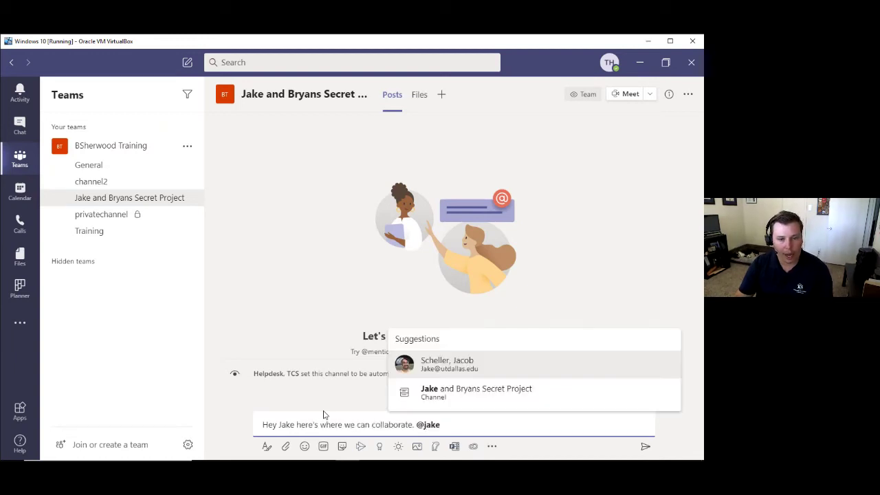
key(Return)
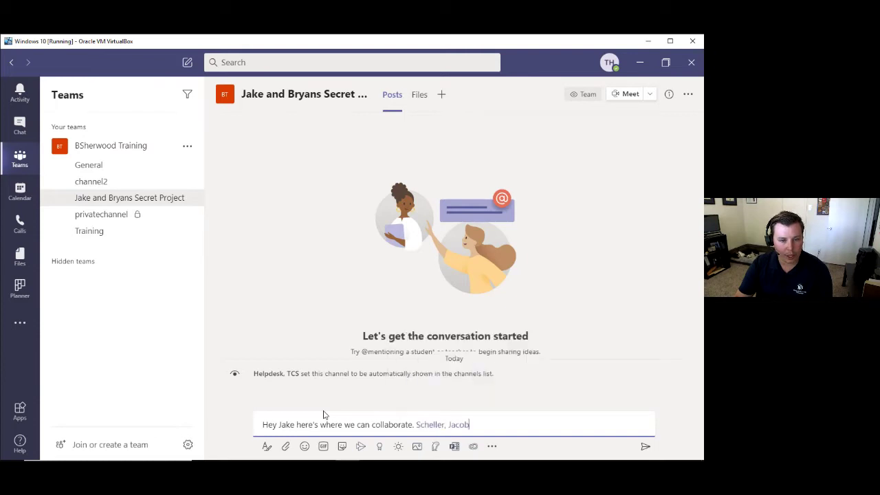
key(Return)
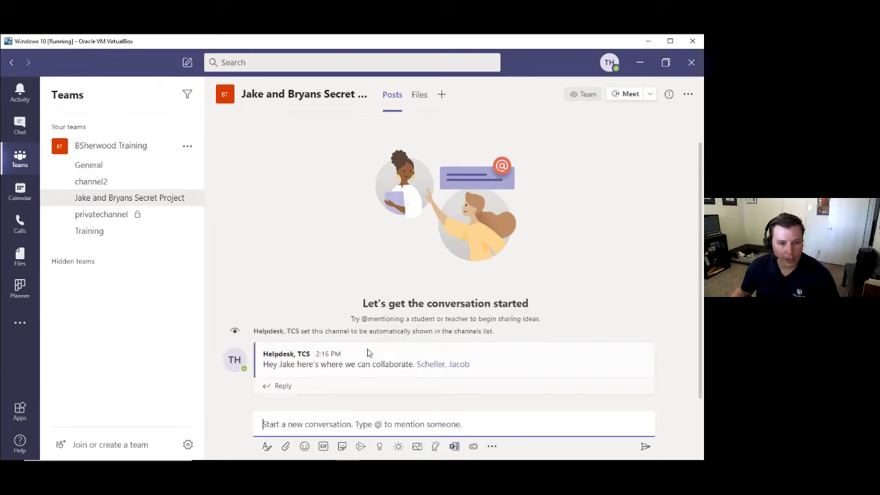
mouse_move(368, 352)
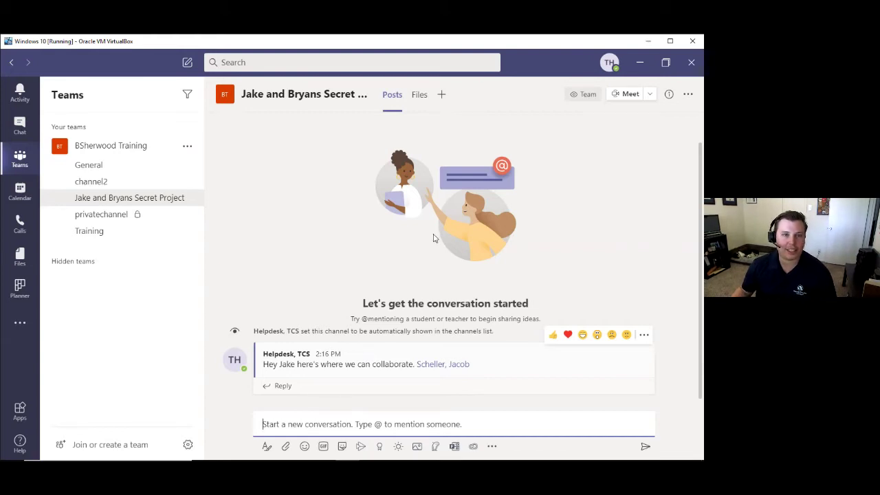
Look through the apps available as tabs for the channel, including the Word tab setup, without adding one.
click(444, 99)
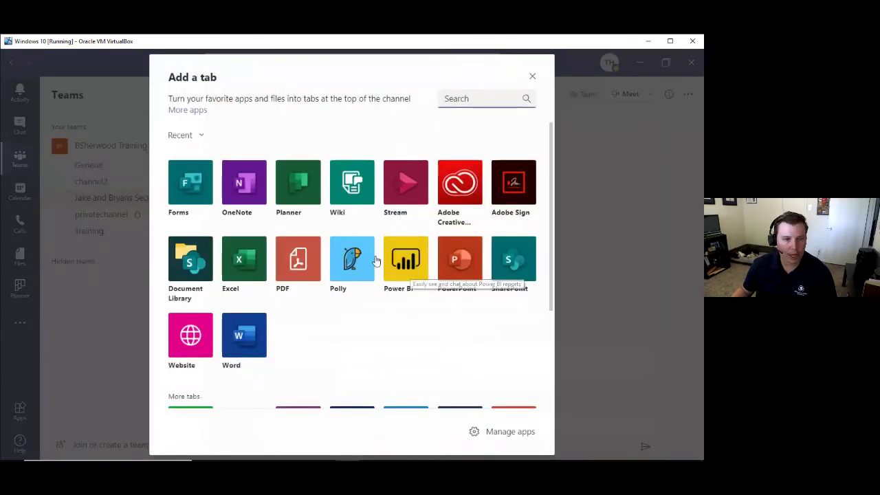
key(Escape)
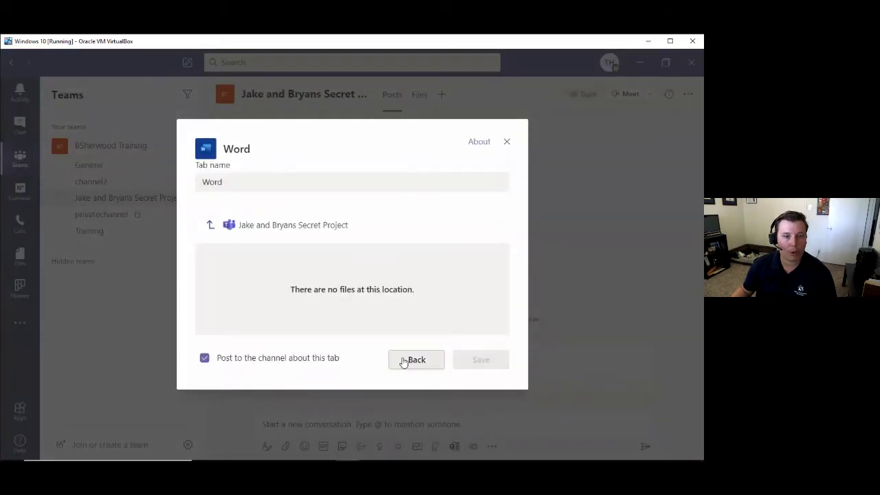
click(507, 142)
Upload "Teams Collaboration Teams Tips.docx" from the Downloads folder to the secret project channel's files.
click(416, 96)
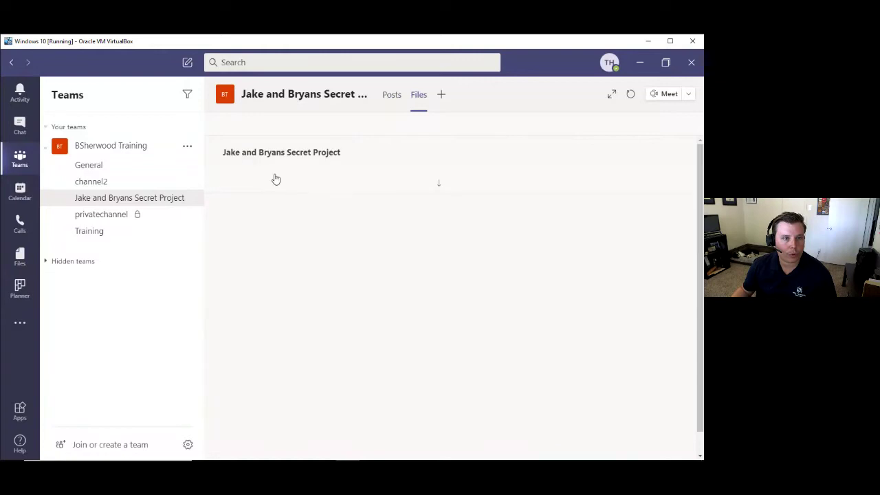
click(309, 126)
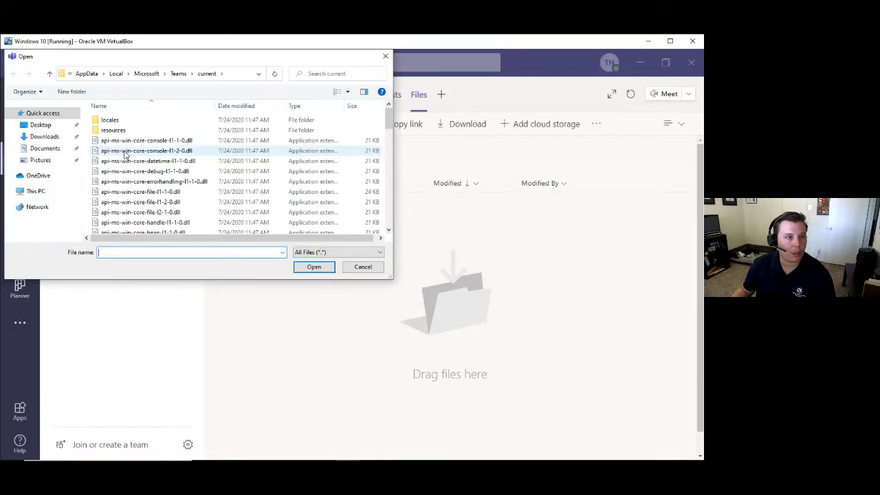
click(45, 137)
double_click(131, 134)
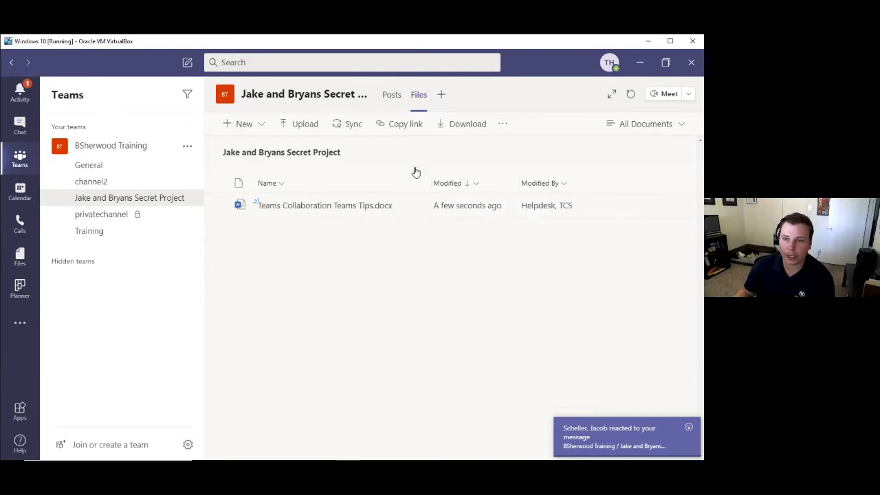
Add a Word tab to the channel for "Teams Collaboration Teams Tips.docx", keeping the post to the channel about it.
click(442, 95)
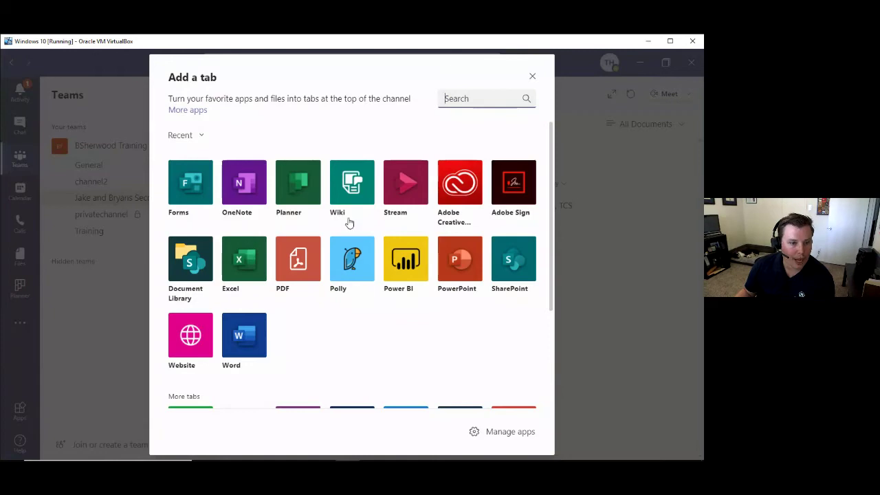
click(252, 337)
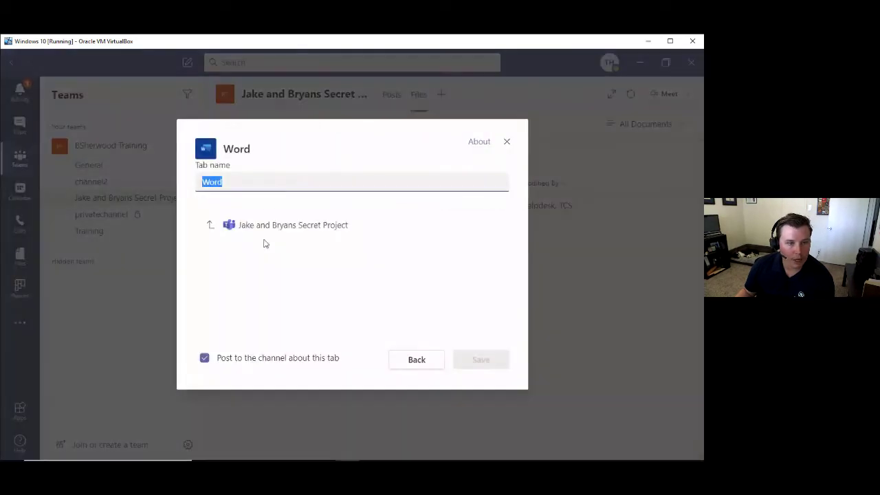
click(279, 257)
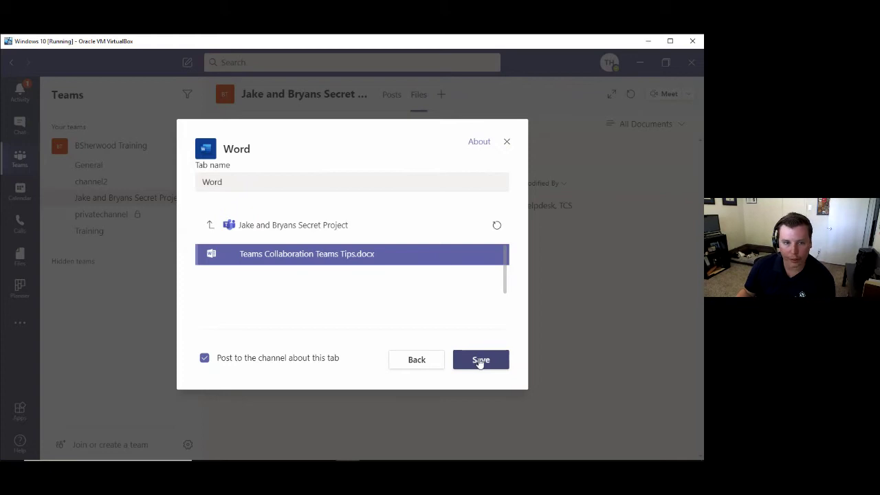
click(480, 363)
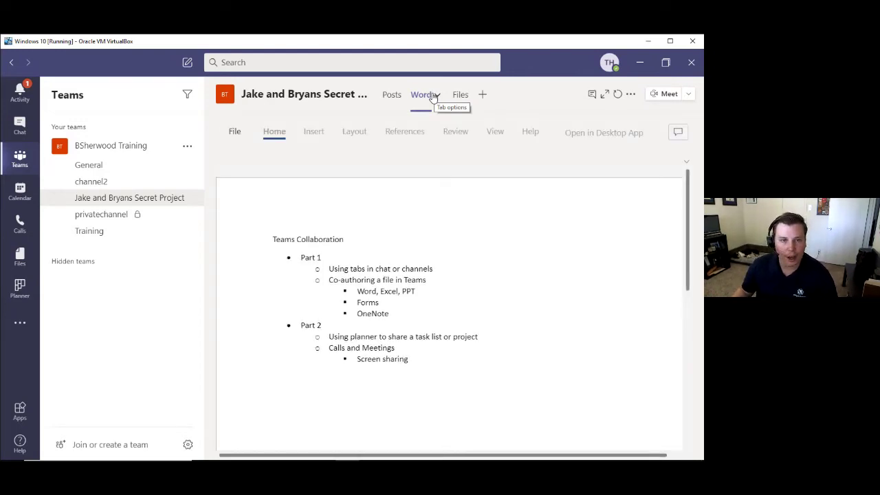
Rename the channel's Word tab as "Collaboration Teams Tips".
click(437, 97)
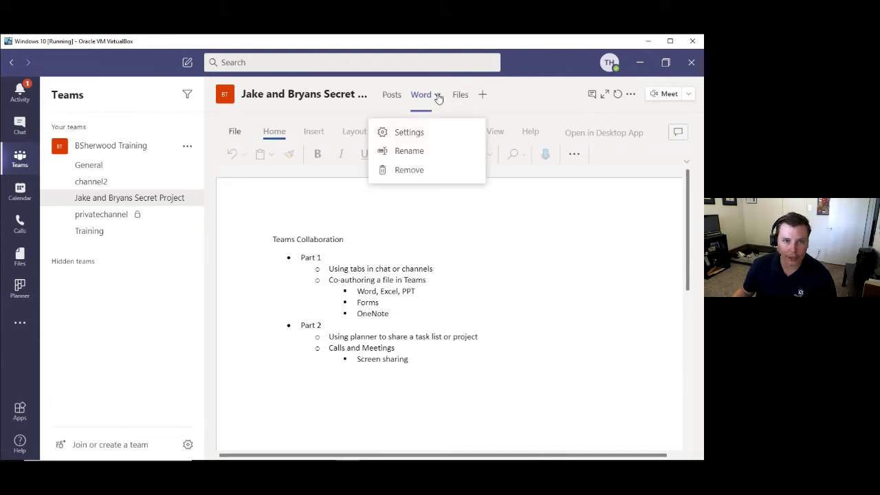
click(423, 152)
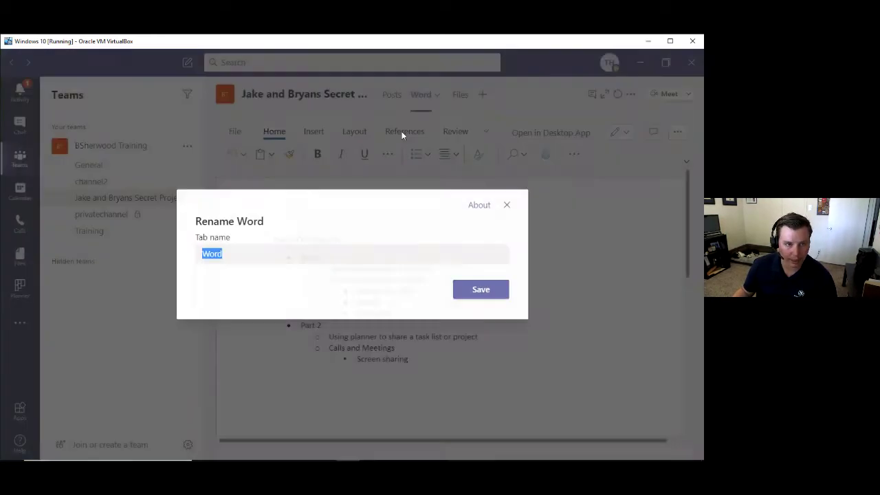
key(BackSpace)
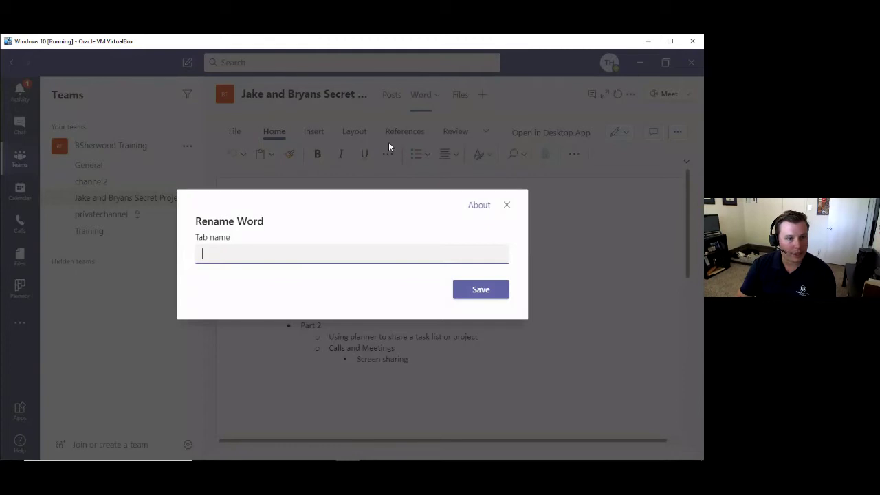
text(Collob)
key(BackSpace)
key(BackSpace)
text(ab)
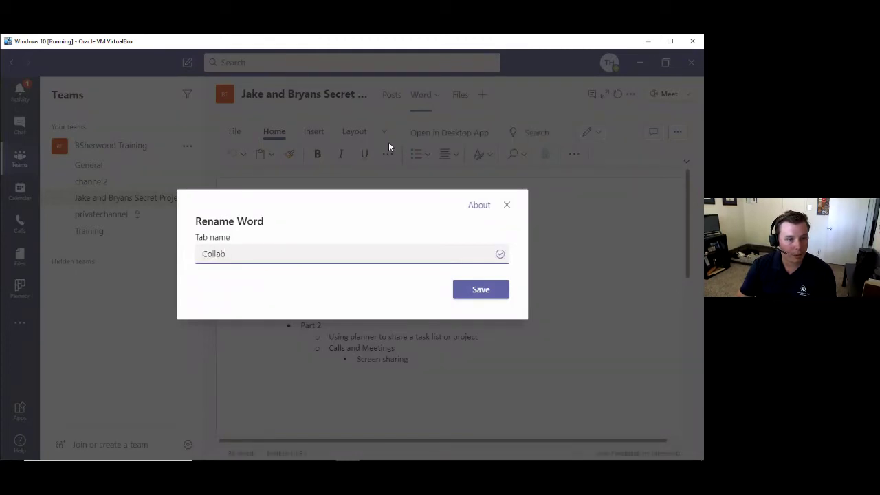
text(oration Teams Tips)
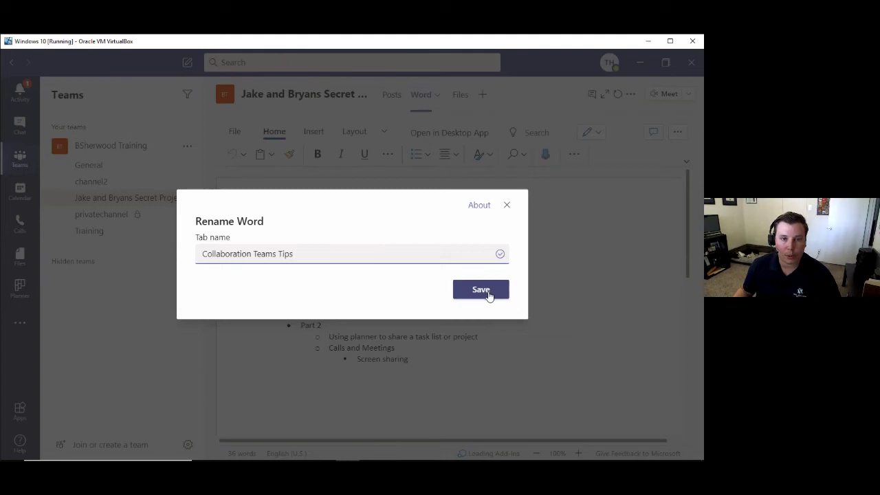
click(484, 293)
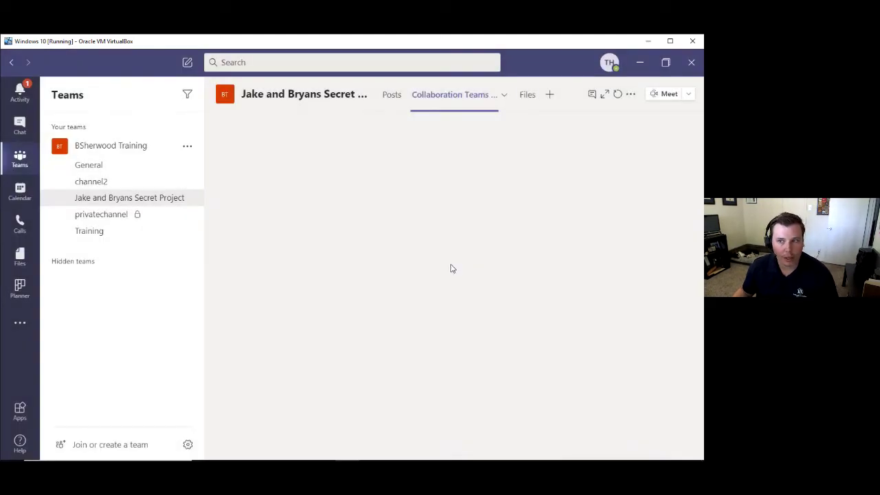
Add a top-level bullet "Part 3" at the end of the document's list, with the sub-bullet "What goes here?".
click(422, 101)
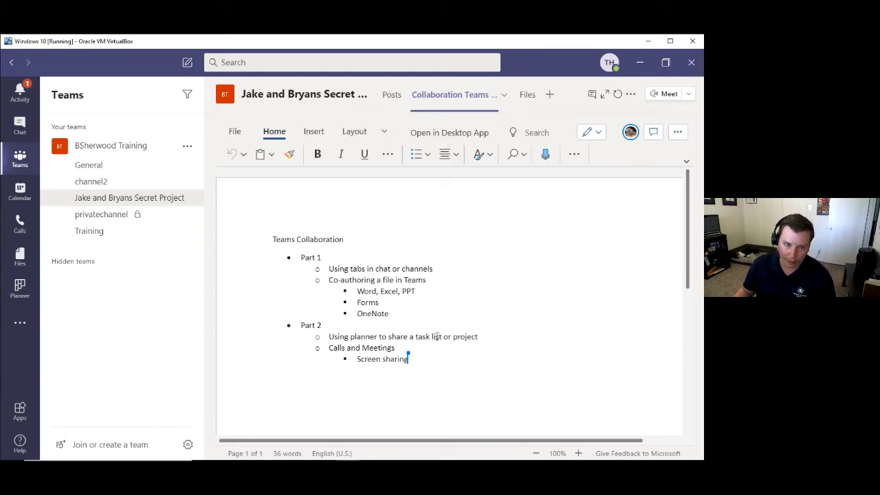
click(426, 365)
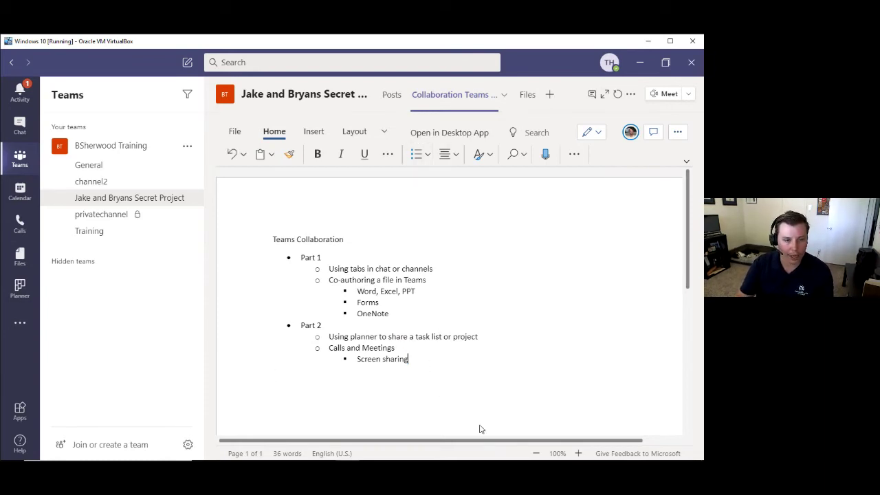
key(shift+Tab)
text(Par)
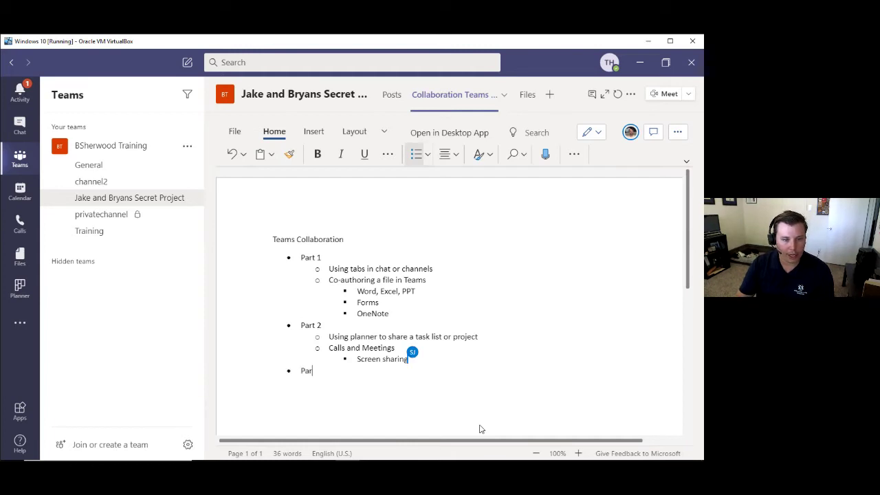
text(t 3 What goes here?)
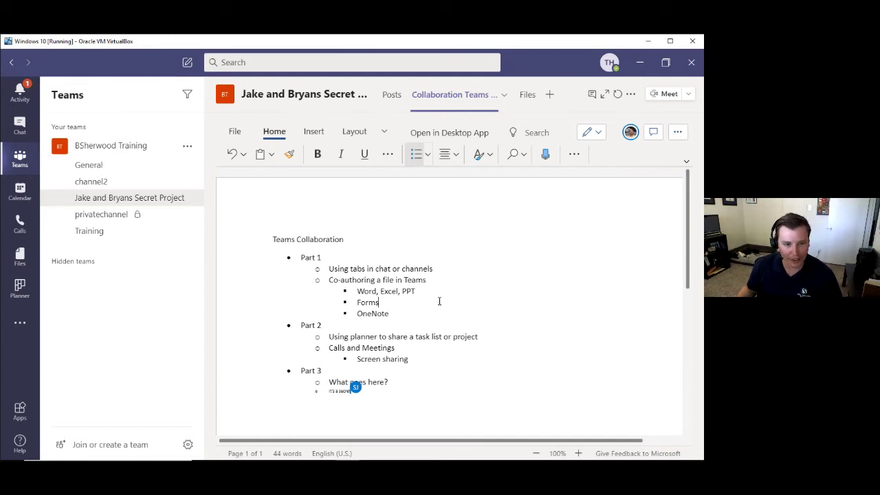
Apply a heading style to the document's title line "Teams Collaboration".
click(439, 301)
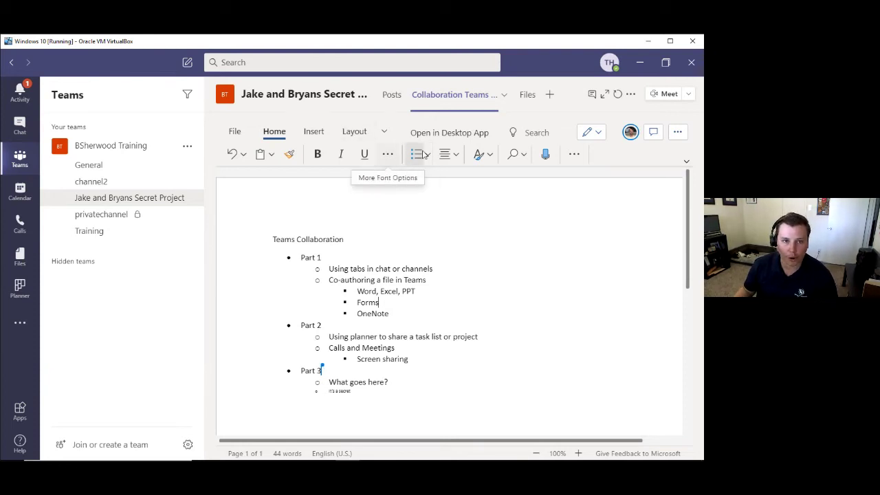
click(383, 131)
key(Escape)
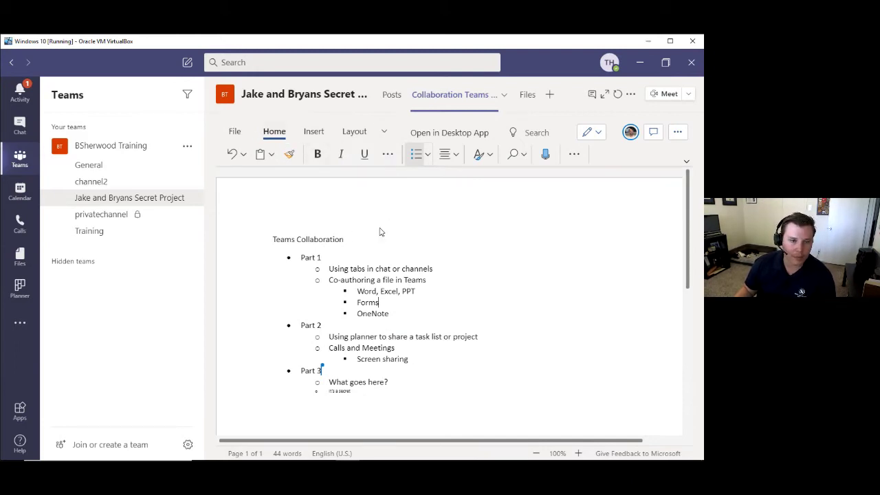
click(364, 242)
drag(363, 239, 264, 236)
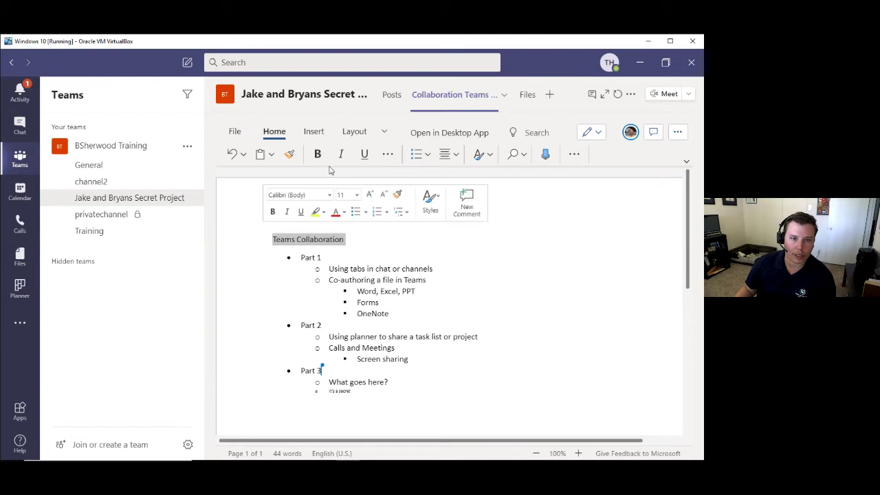
click(431, 201)
click(535, 247)
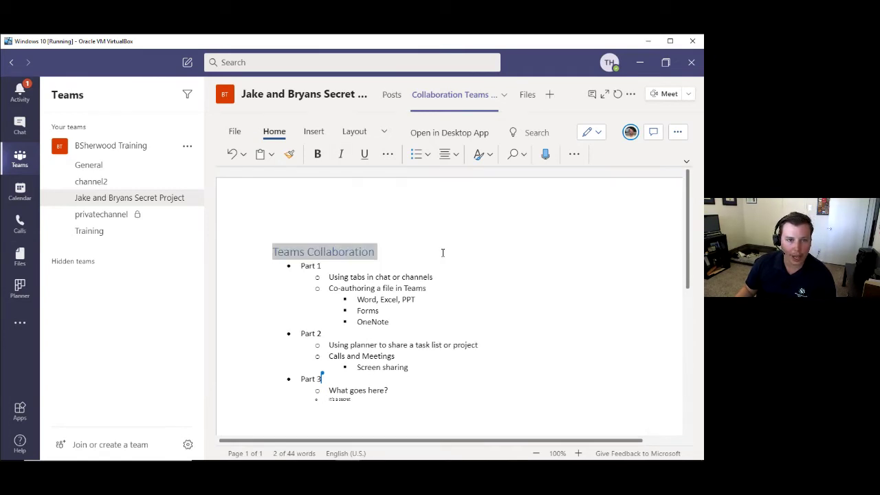
Make the "Teams Collaboration" heading bold and underlined.
click(381, 254)
drag(382, 253, 261, 249)
key(ctrl+b)
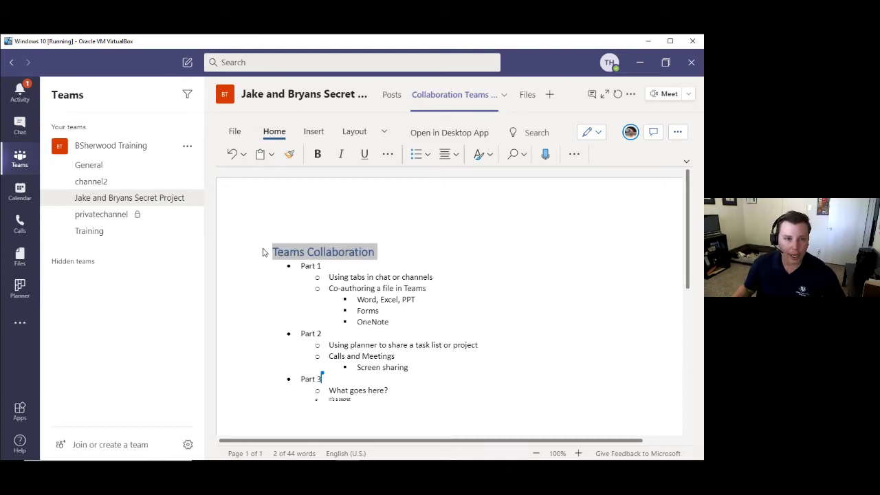
key(ctrl+u)
click(390, 288)
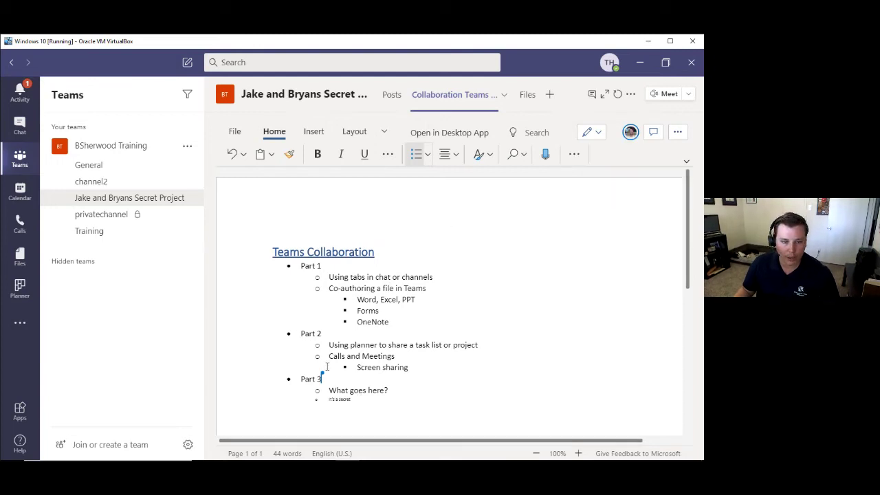
mouse_move(326, 380)
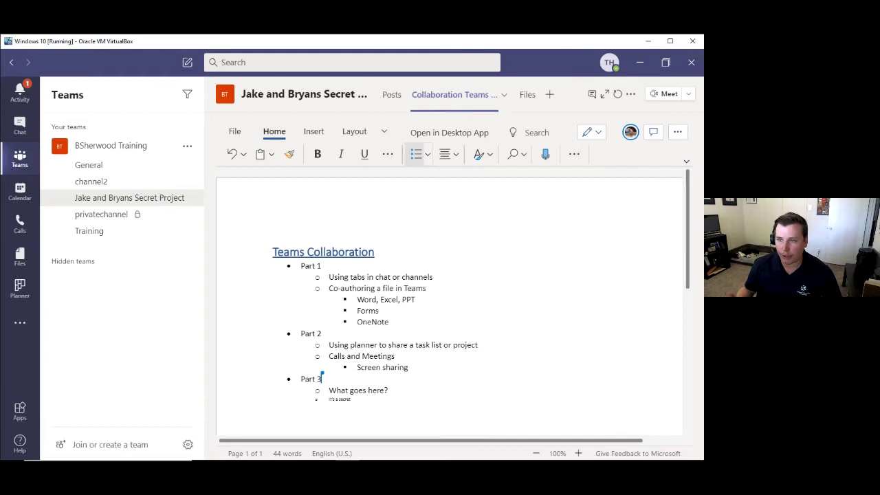
Create a new Excel workbook named "Secret Project Budget" in the channel's files.
click(526, 99)
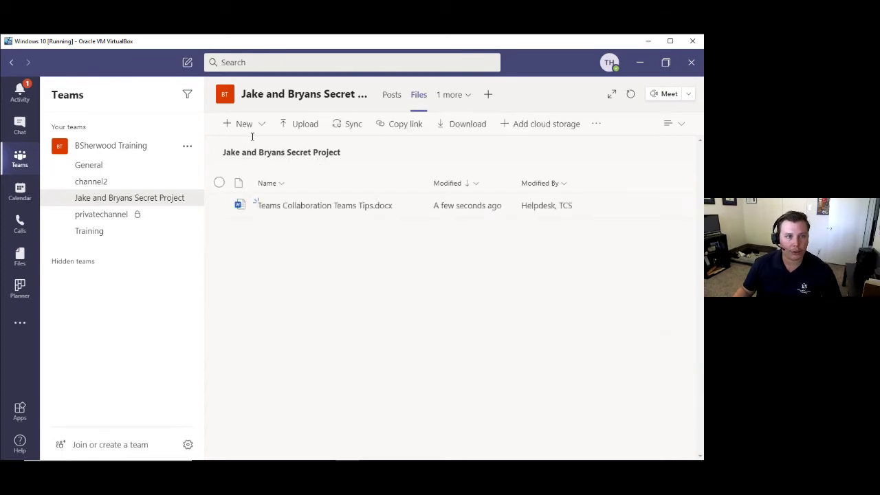
click(257, 124)
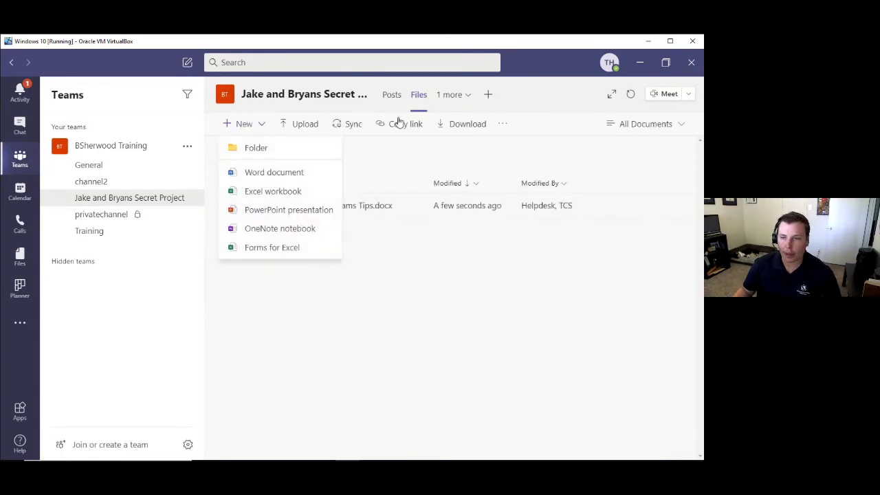
click(248, 194)
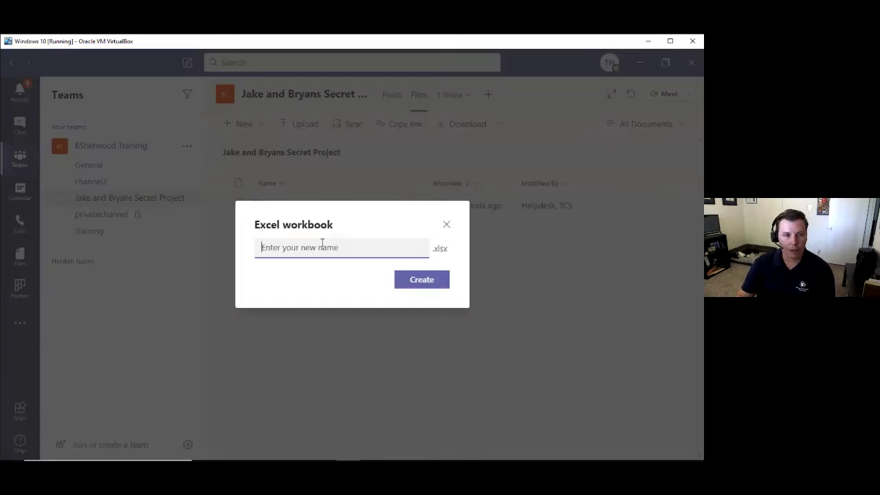
text(Secret Pro)
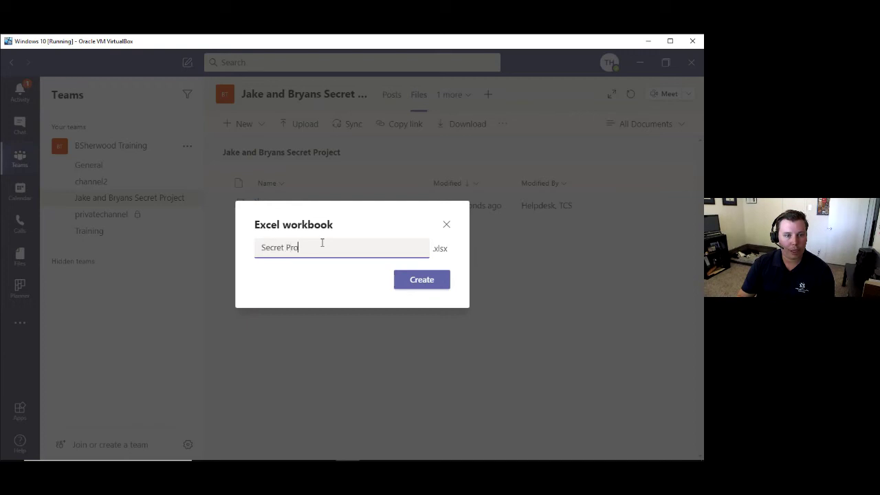
text(ject Budget)
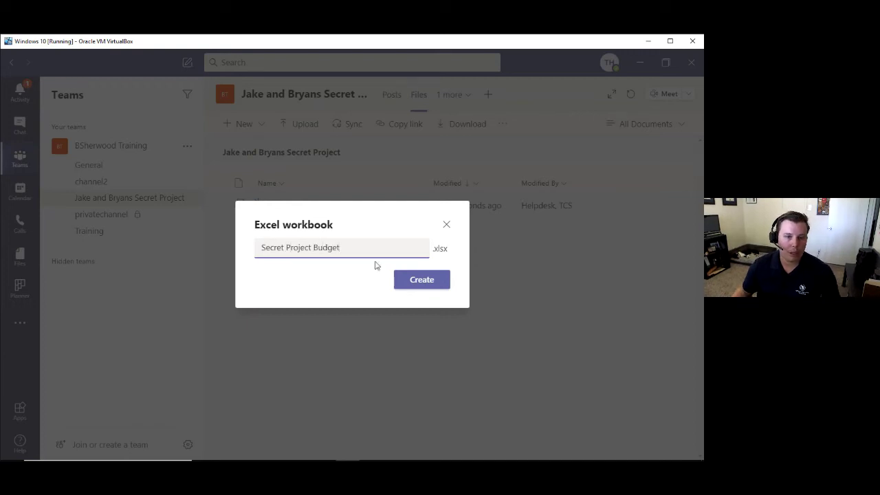
click(403, 281)
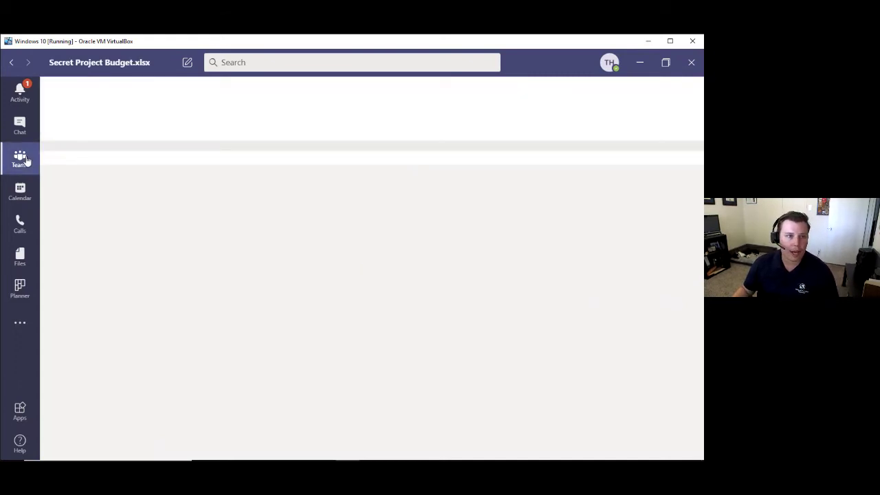
Add an Excel tab to the secret project channel showing Secret Project Budget.xlsx, with a channel post about the tab.
click(20, 158)
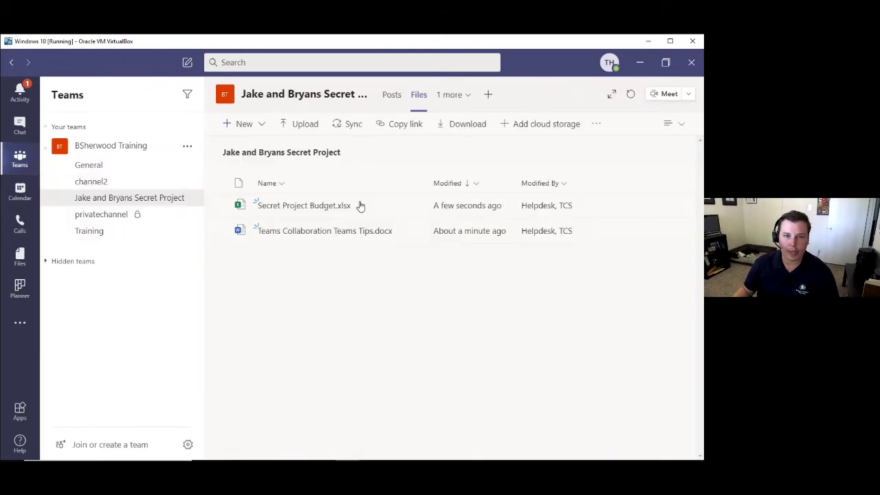
click(391, 99)
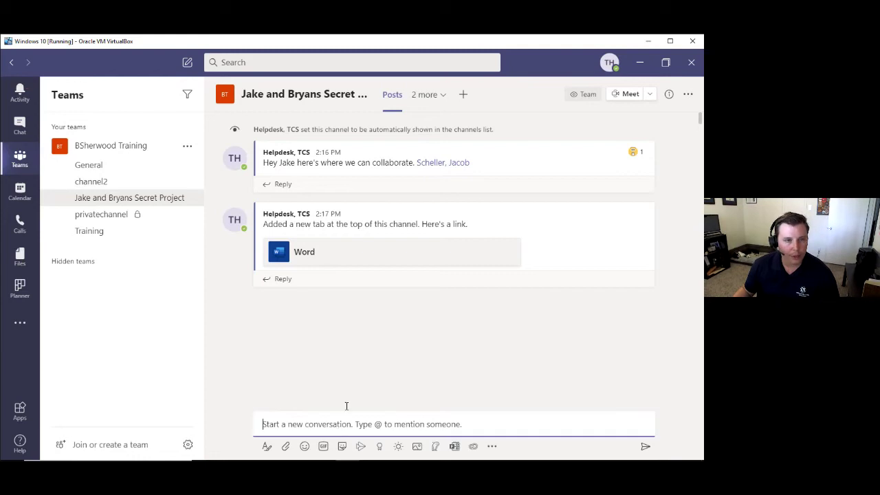
click(427, 98)
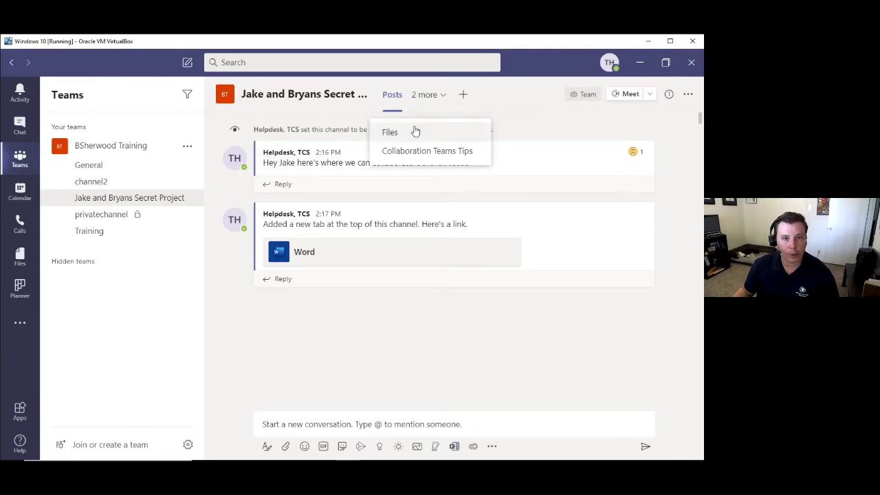
click(464, 93)
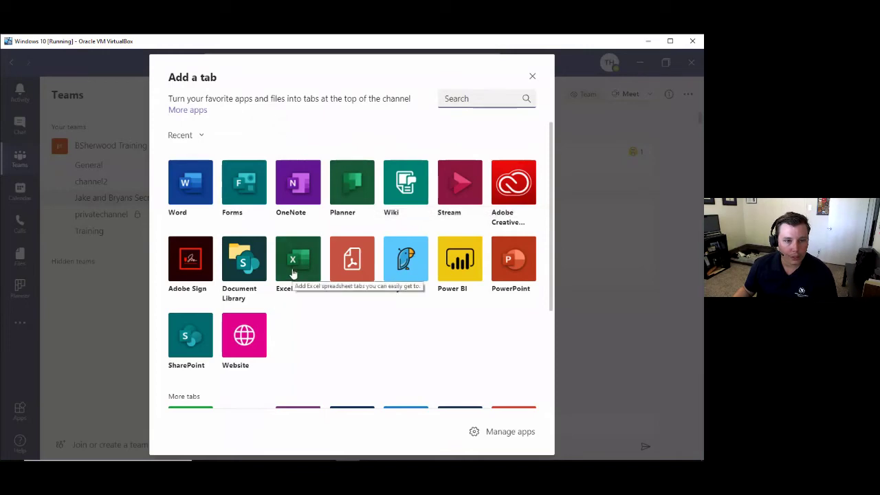
click(292, 273)
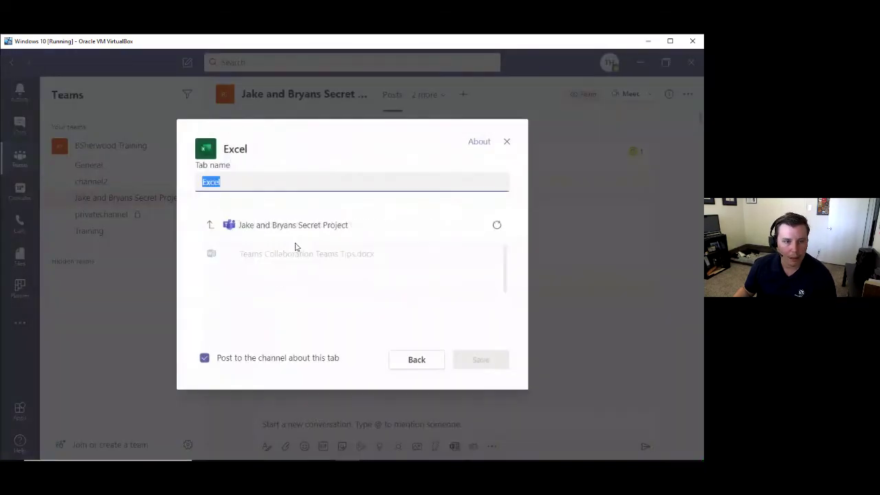
click(373, 262)
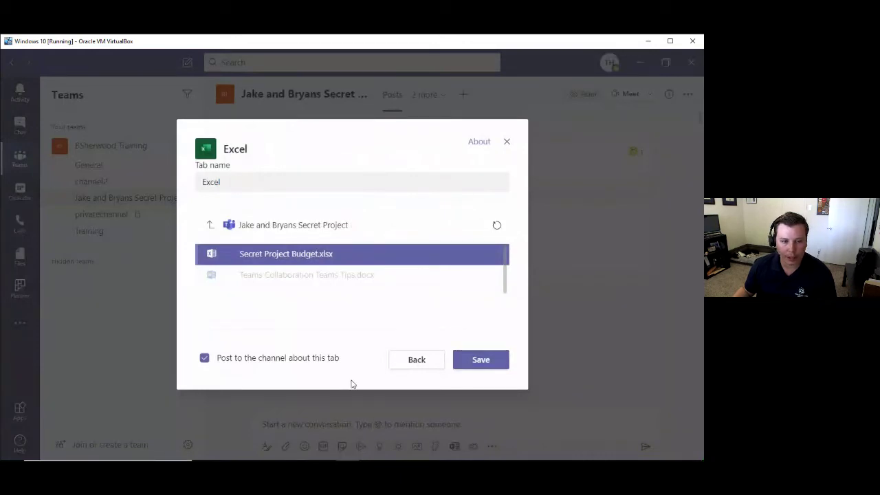
click(470, 361)
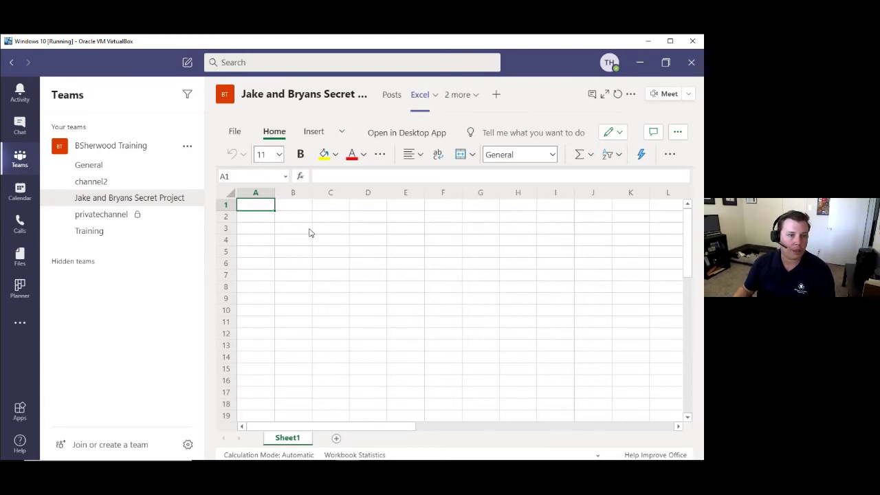
Enter the column headers Items, Price, Qty and Total in cells A1 to D1 of the budget sheet.
click(259, 193)
click(260, 206)
text(Items)
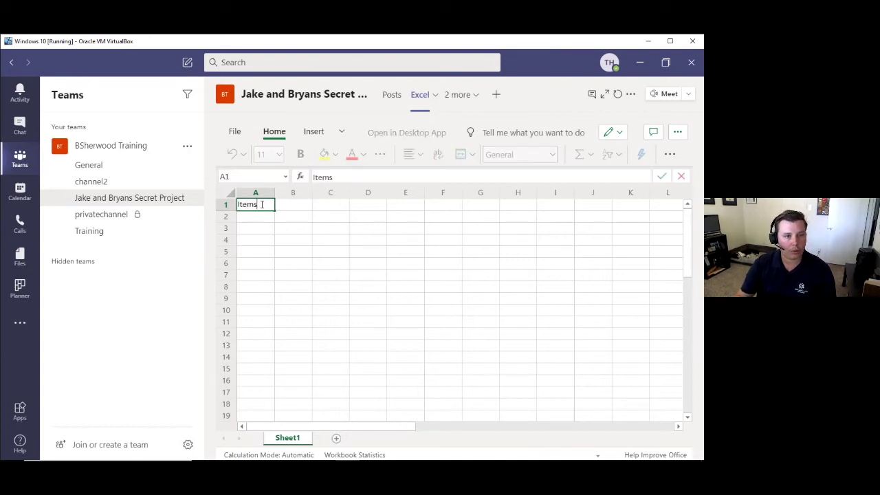
key(Tab)
text(Price)
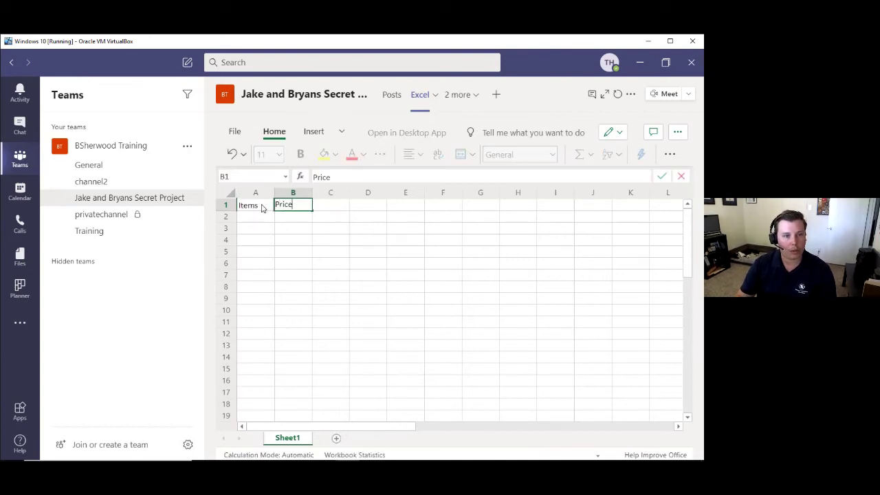
key(Tab)
text(Qty)
key(Tab)
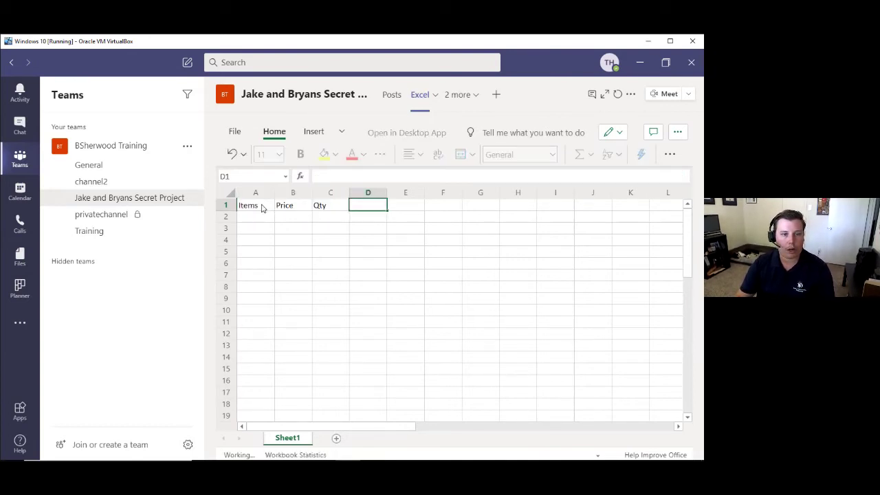
text(Total)
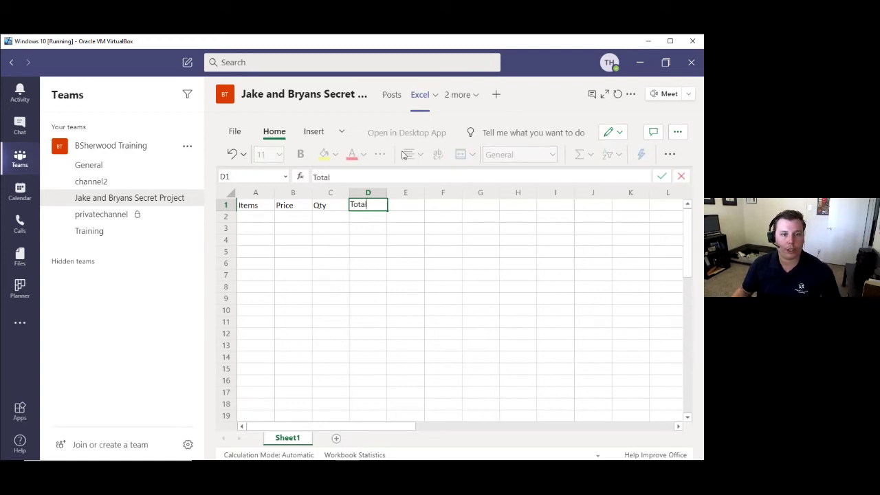
click(467, 234)
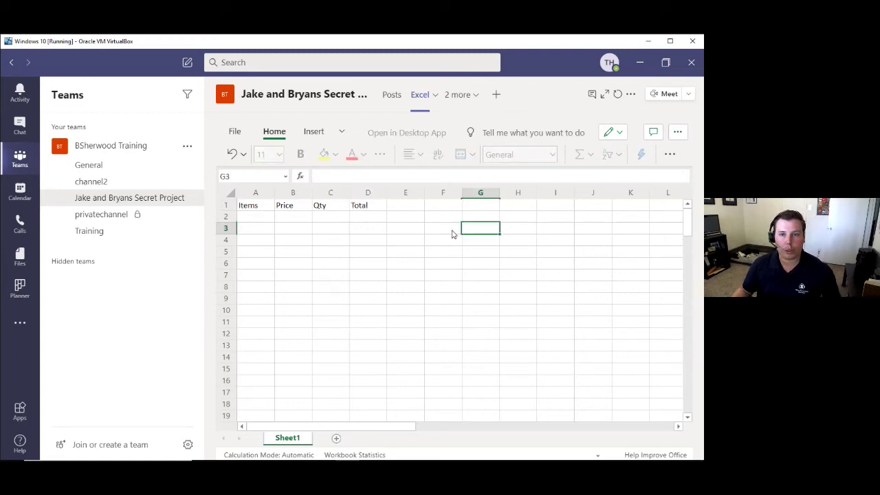
click(676, 132)
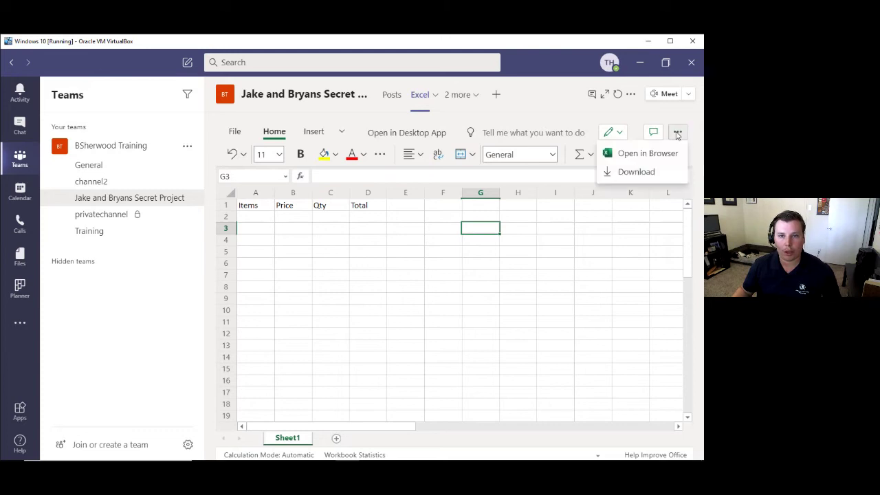
click(676, 133)
click(612, 132)
click(658, 134)
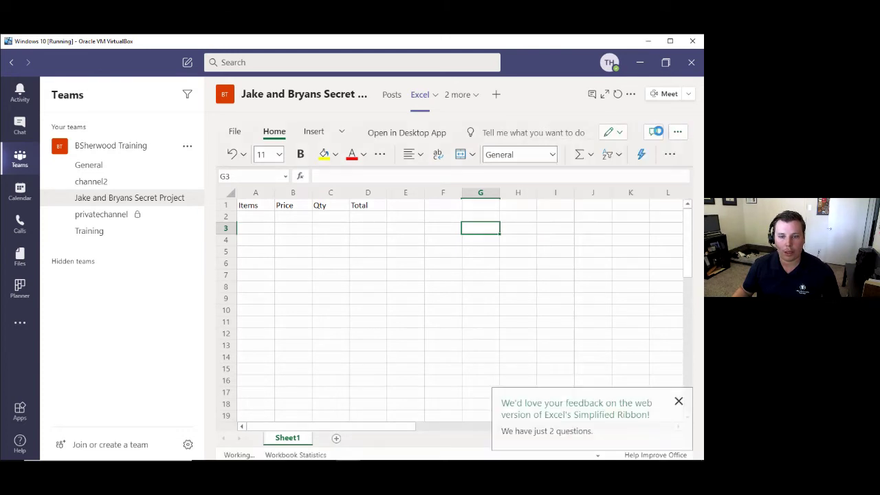
click(656, 137)
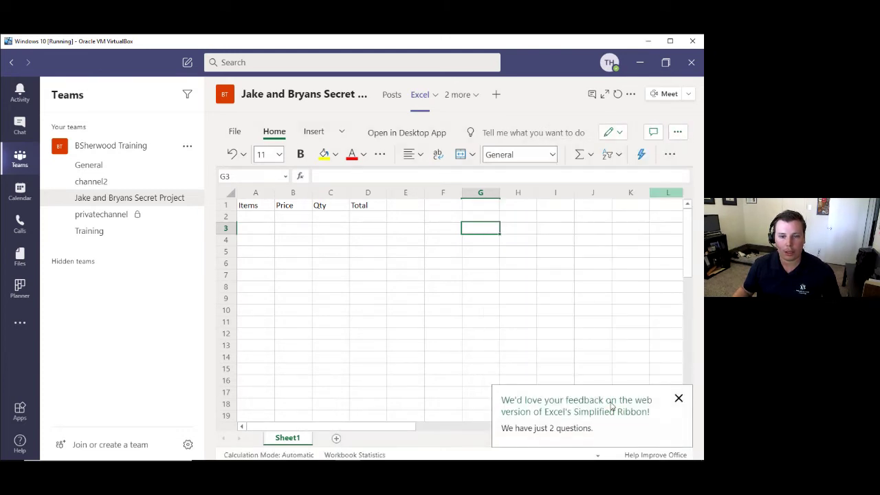
Post a reply in the Excel tab's conversation that mentions the colleague and says "where are you? the party's here!".
click(679, 398)
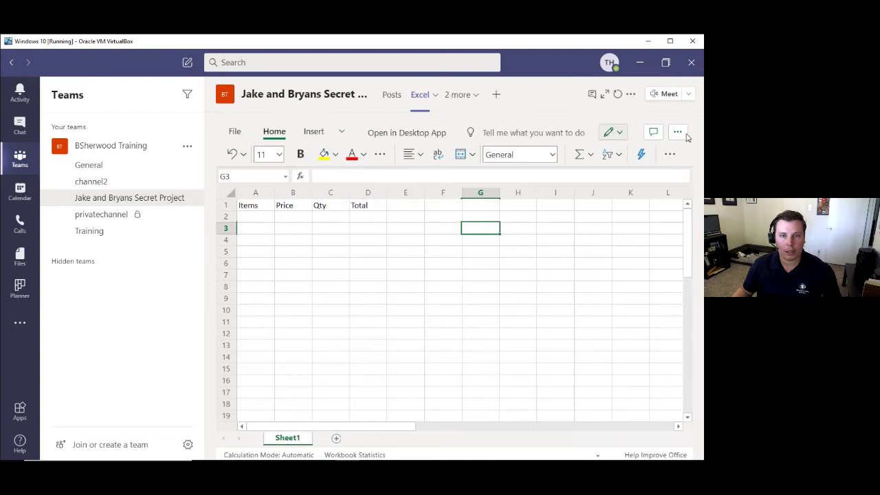
click(591, 94)
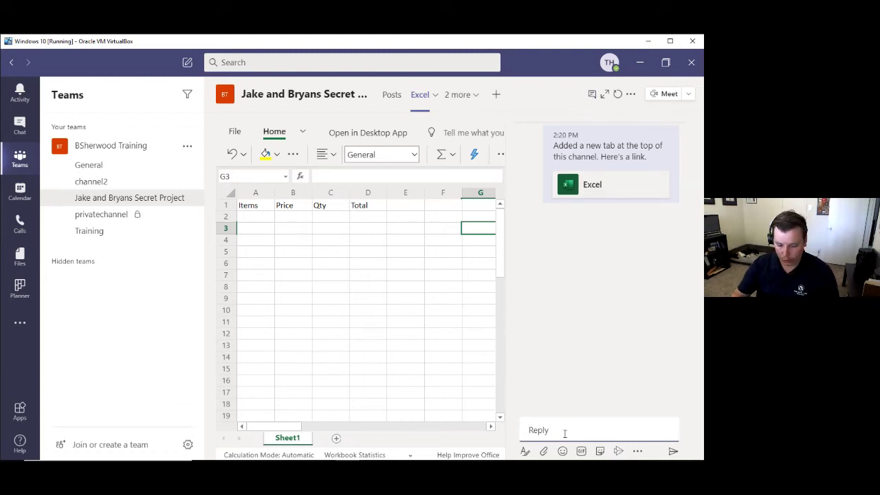
text(@jake)
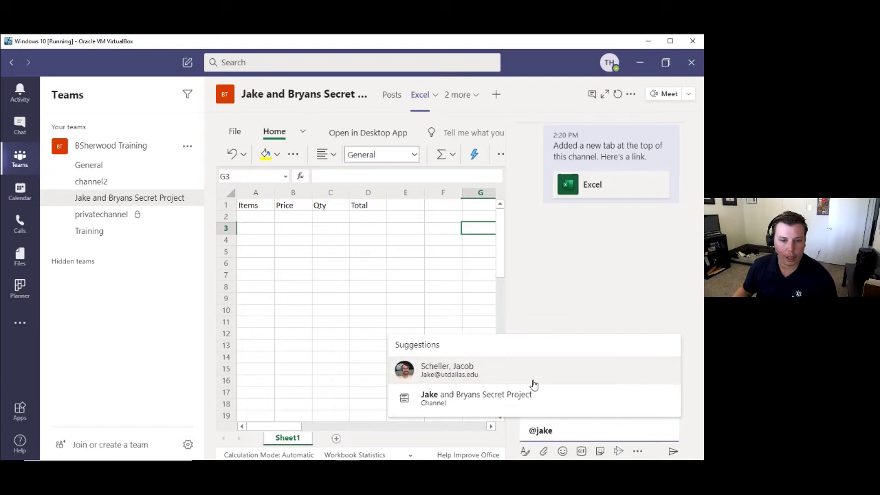
click(528, 380)
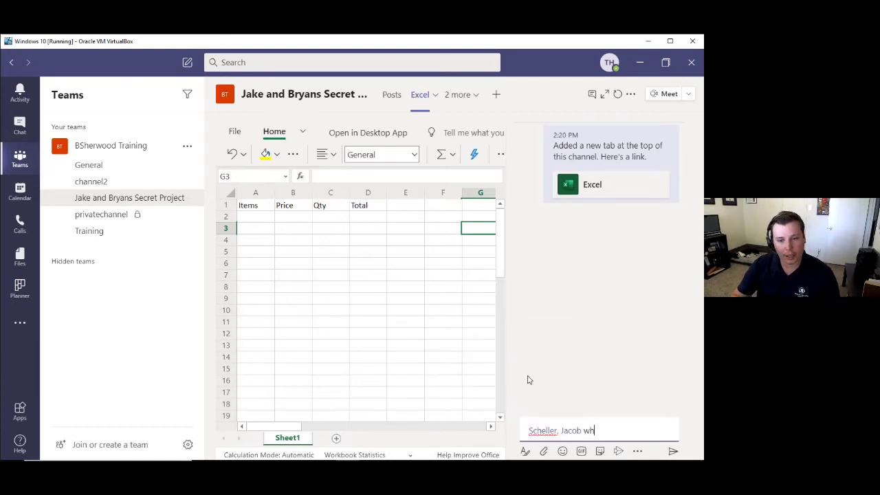
text(where are you? the party)
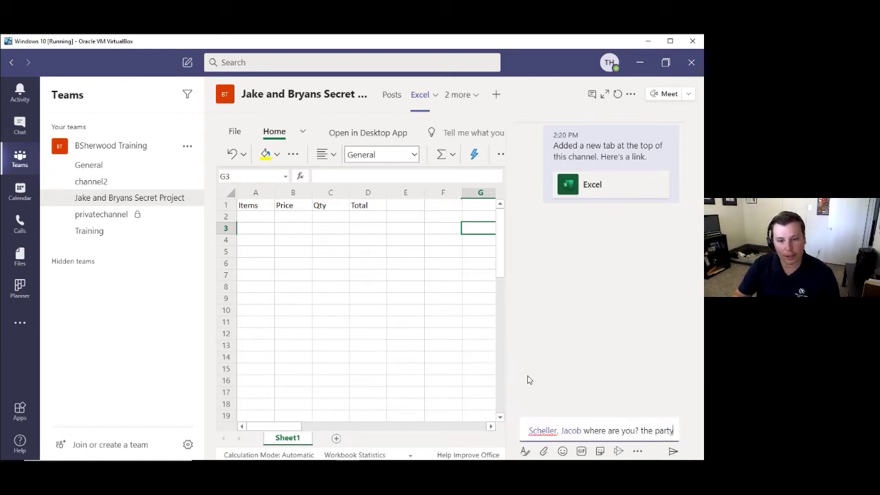
text('s here!)
key(Return)
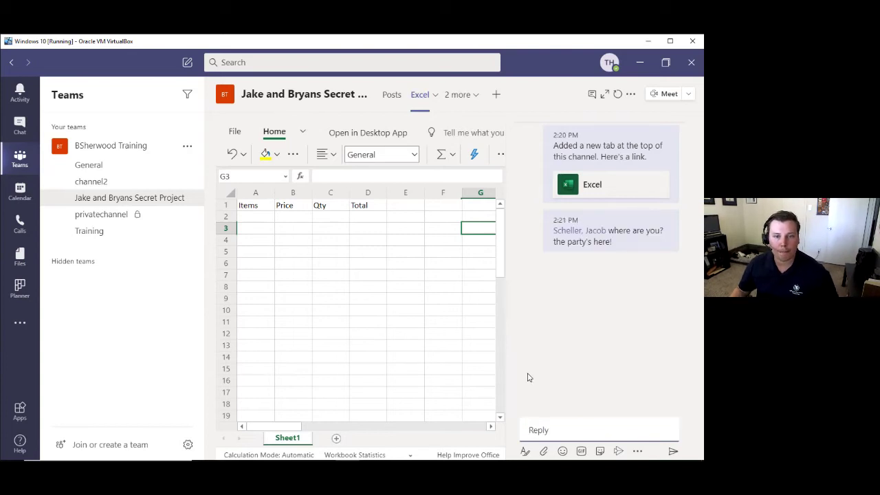
Make the header cells A1 to D1 of the budget sheet bold.
click(412, 300)
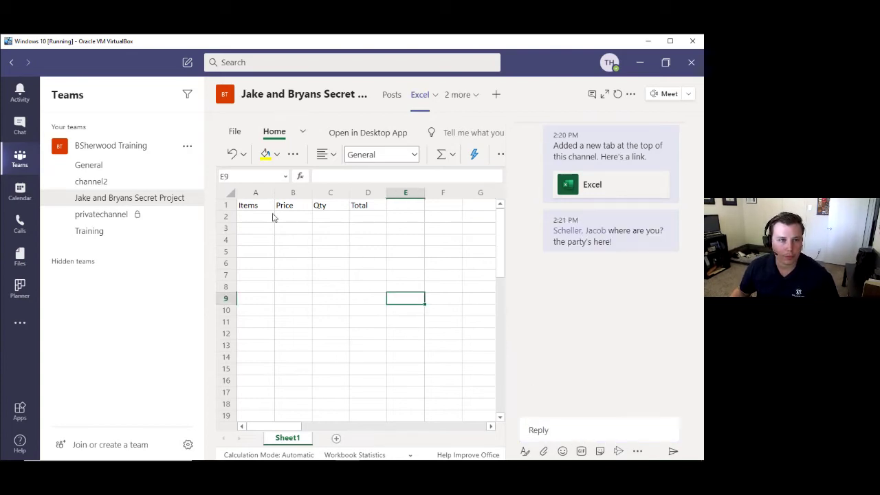
drag(259, 210, 375, 209)
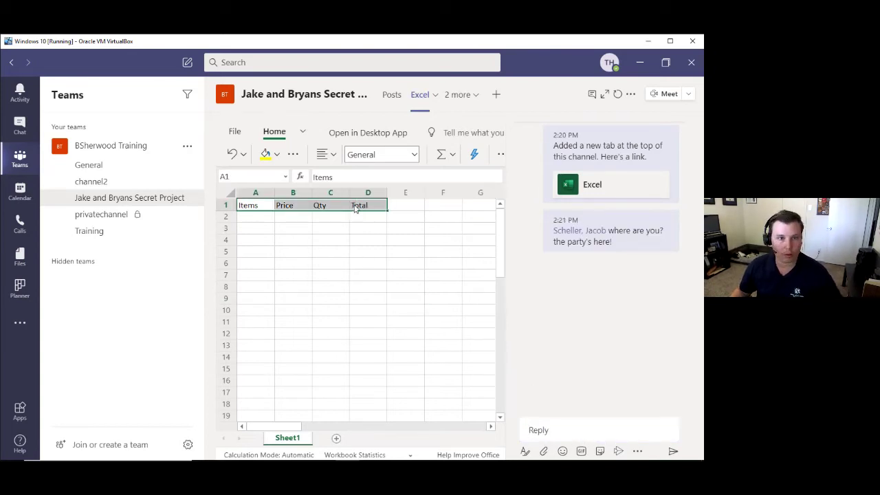
key(ctrl+b)
click(404, 238)
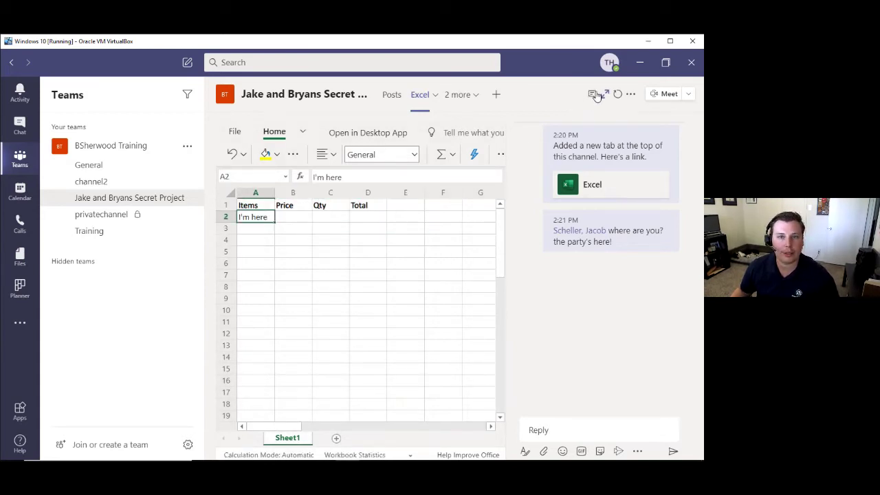
View the budget workbook in the expanded tab with its conversation closed, and return to the normal channel layout.
click(596, 96)
click(650, 95)
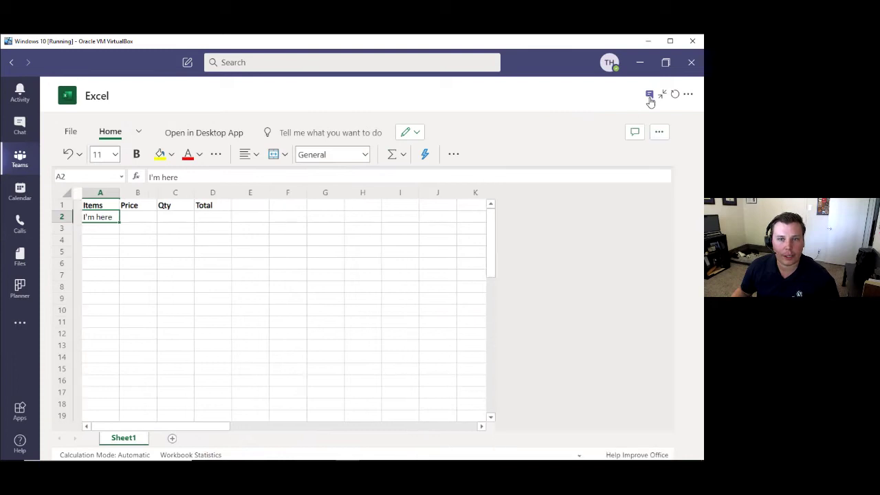
click(492, 268)
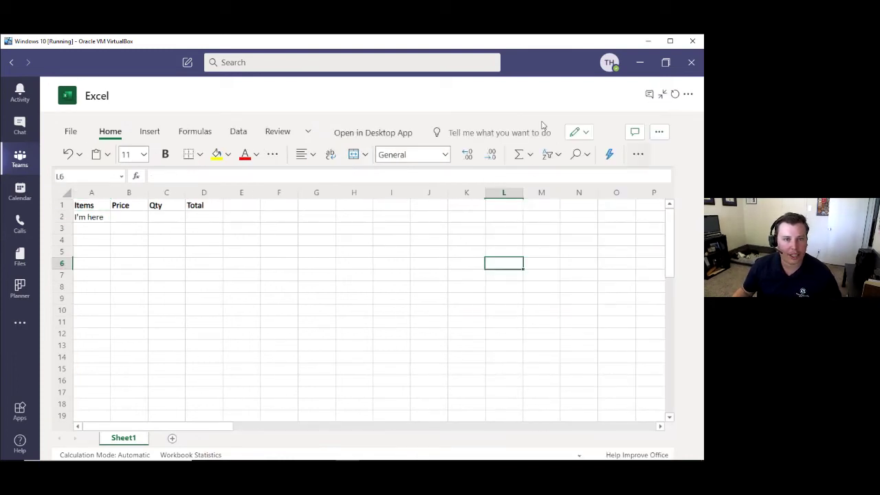
click(100, 220)
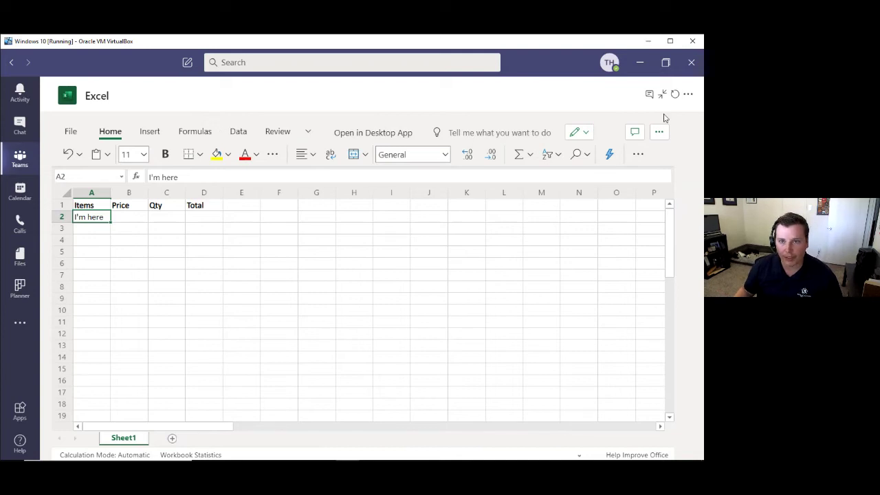
click(661, 93)
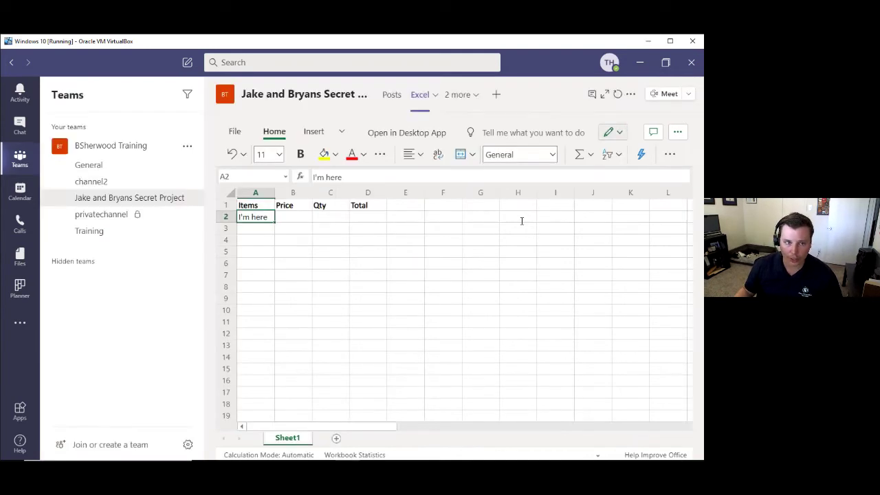
click(475, 95)
click(460, 237)
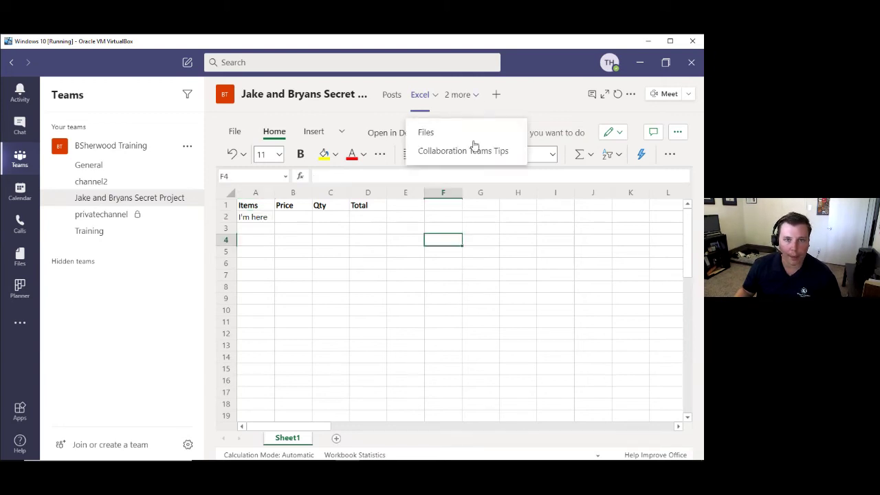
click(497, 94)
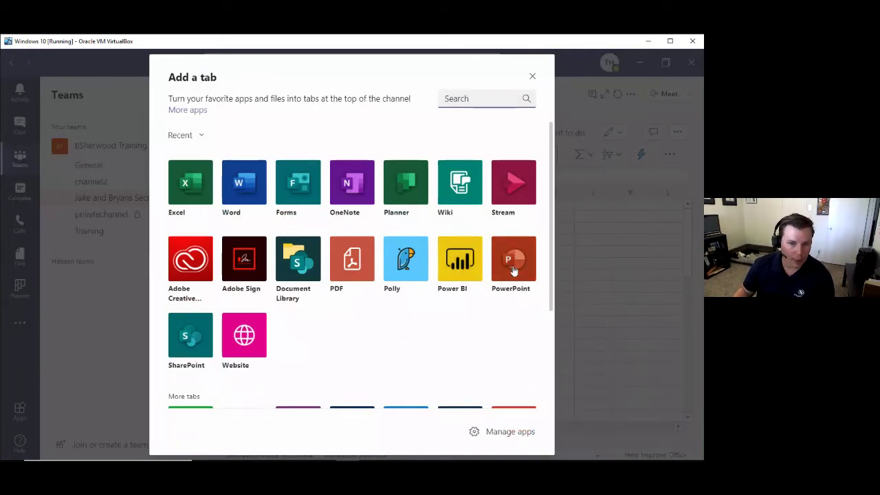
click(514, 265)
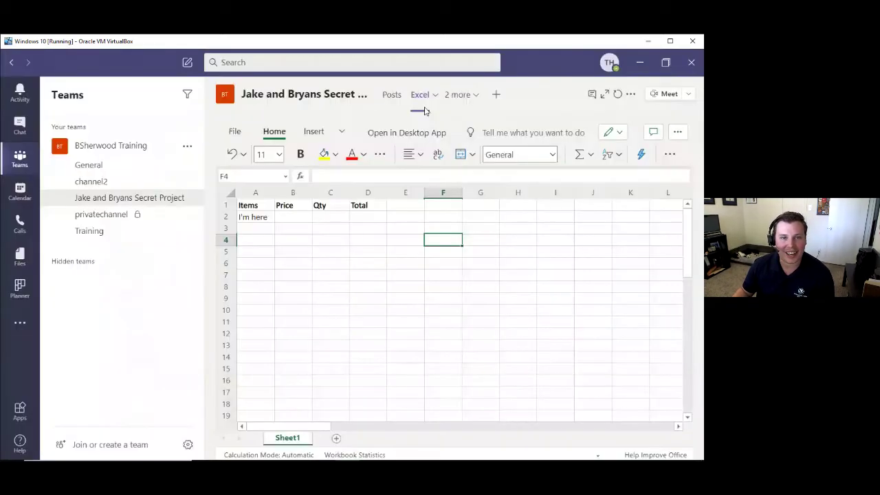
key(Escape)
click(496, 94)
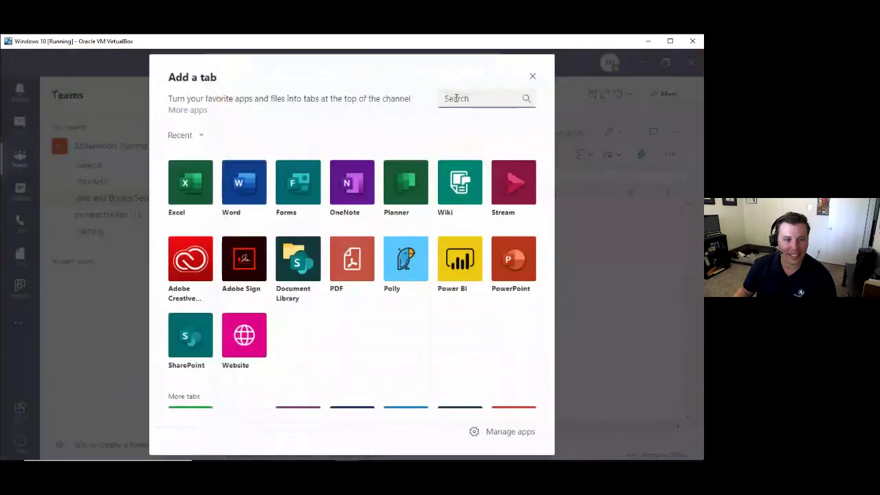
key(Escape)
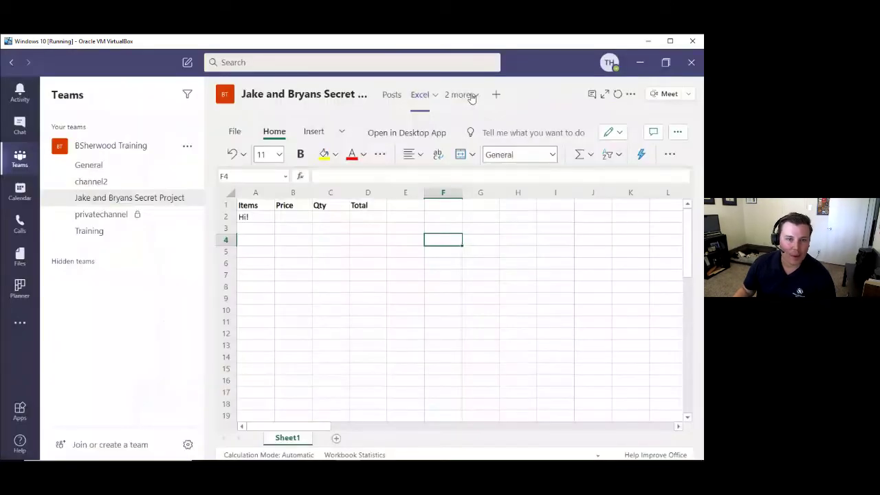
Open the channel's file list and check the options for creating a new file there.
click(472, 95)
click(426, 133)
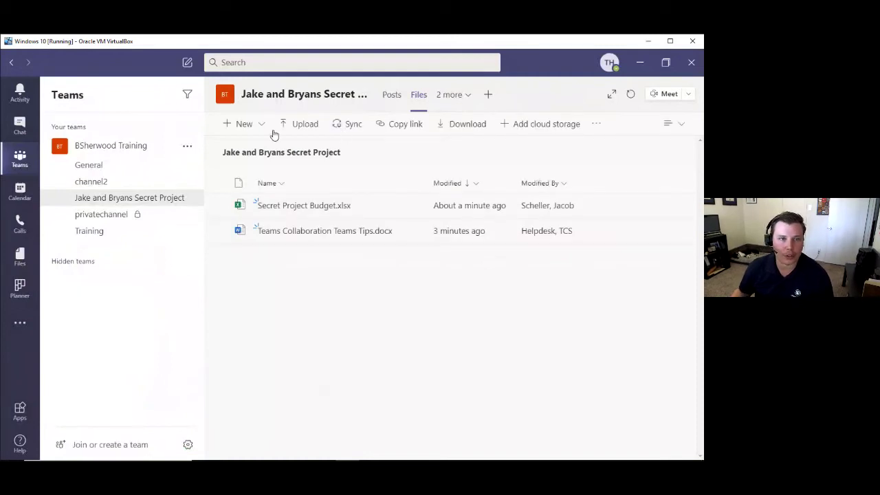
click(259, 128)
click(351, 184)
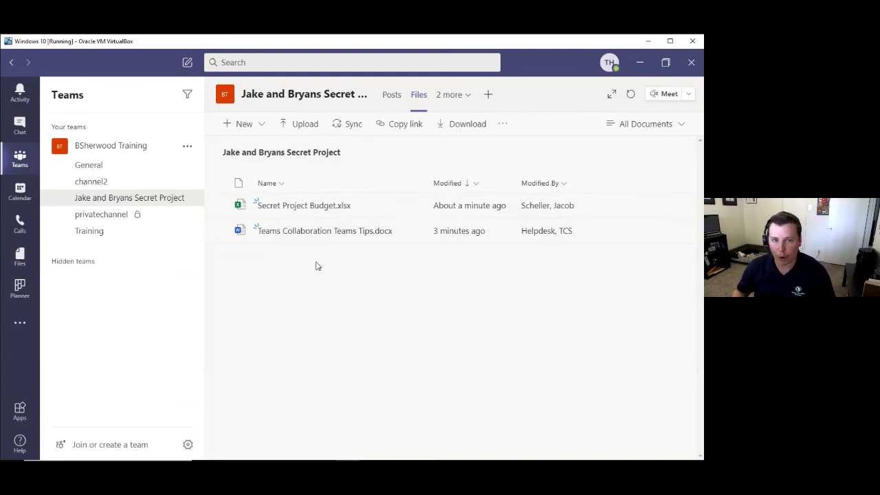
Create a folder named "project 1" in the channel's file list.
click(253, 126)
click(254, 148)
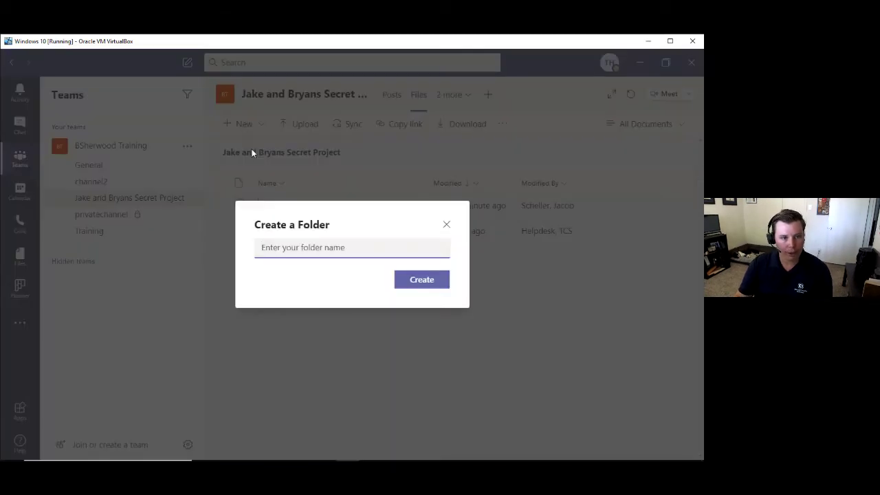
text(project 1)
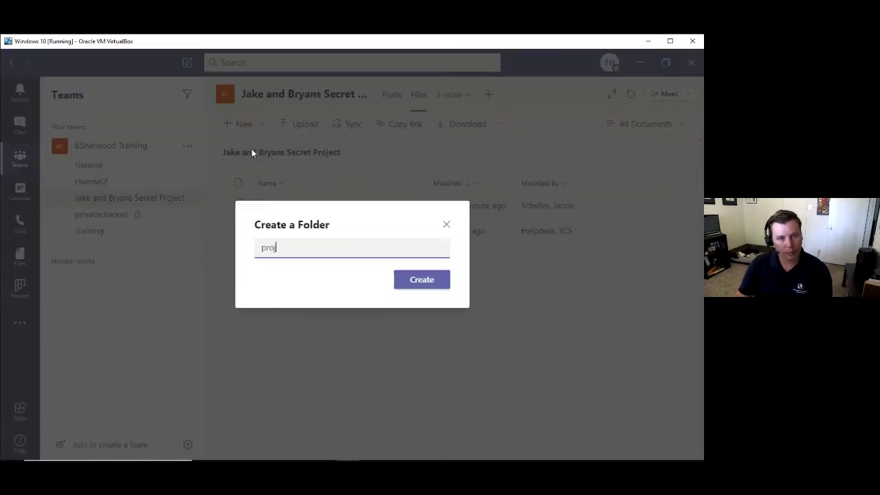
click(401, 272)
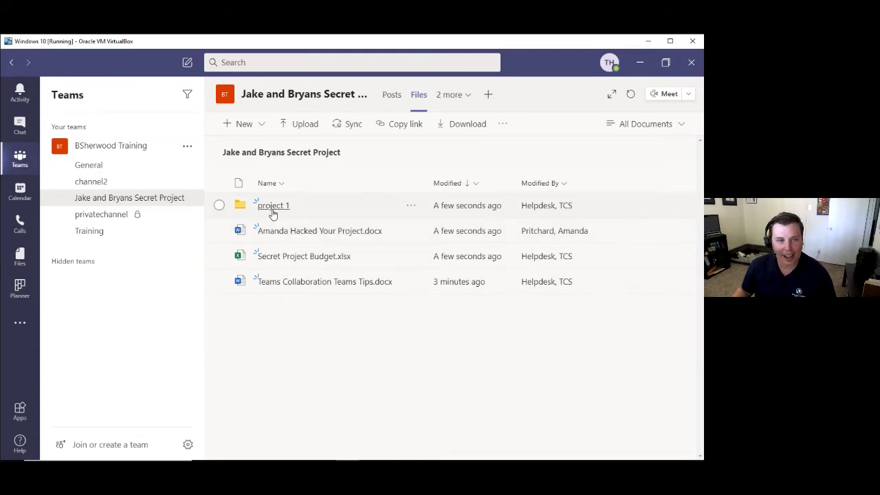
Open the Word document a colleague added to the channel's files, and return to the file list.
click(376, 229)
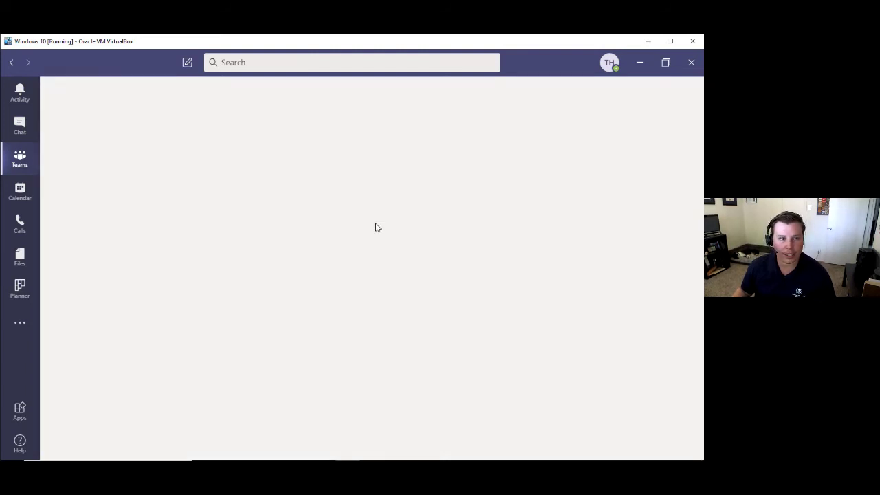
click(11, 63)
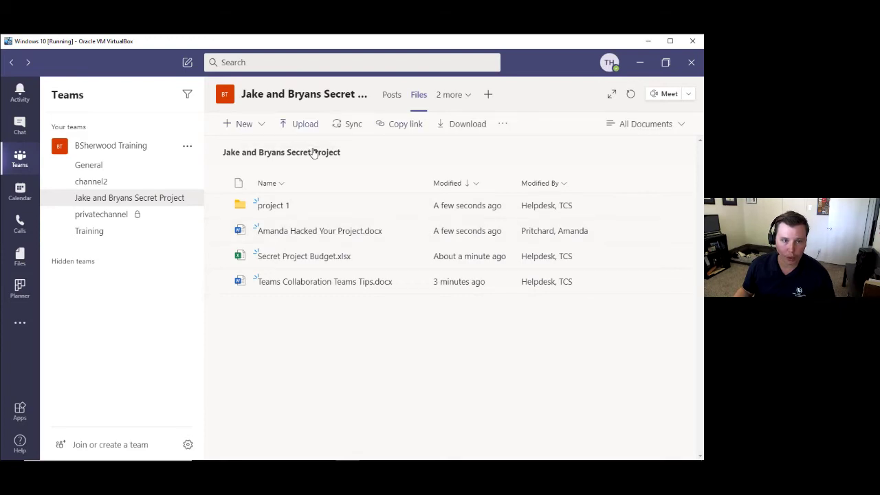
click(625, 236)
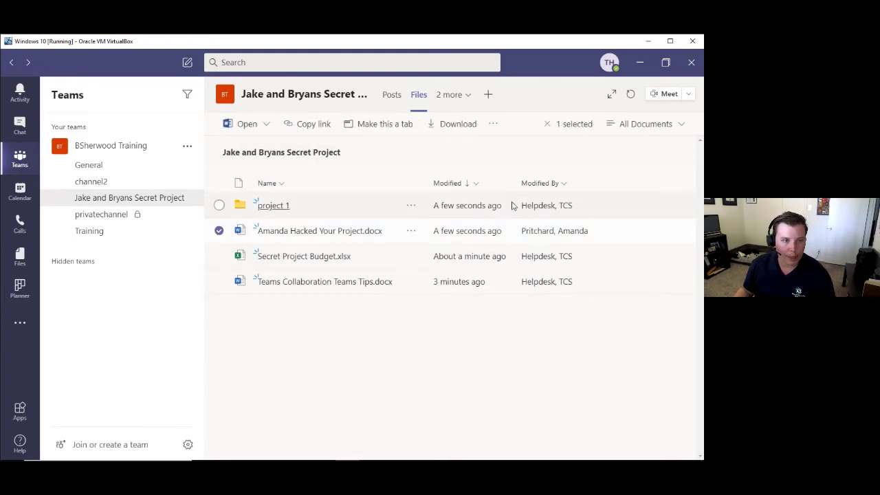
Create a PowerPoint presentation named "the big presentation" inside the "project 1" folder.
double_click(444, 205)
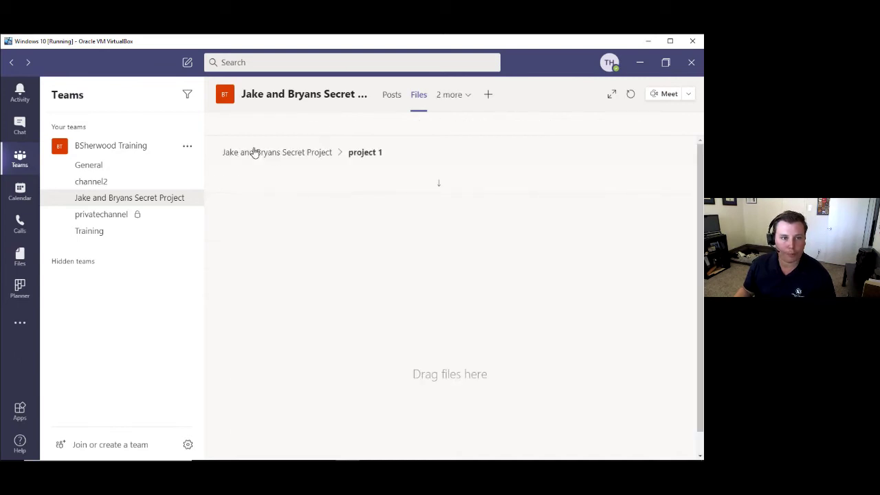
click(242, 127)
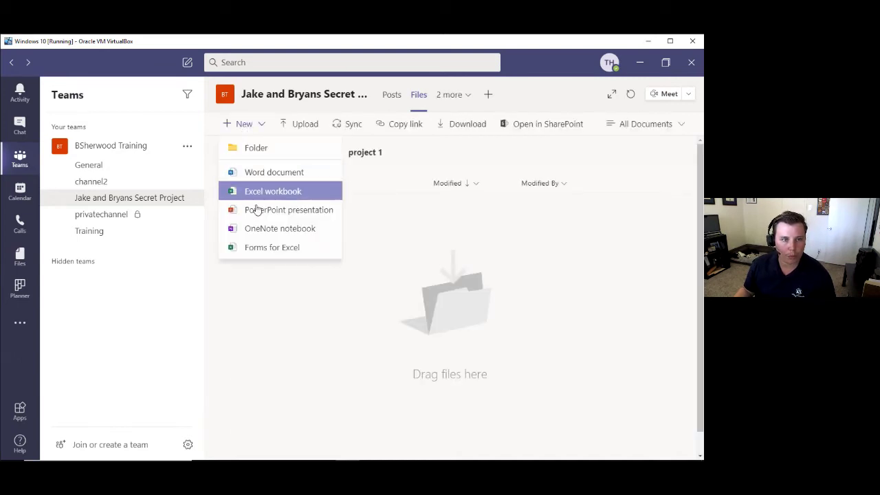
click(256, 210)
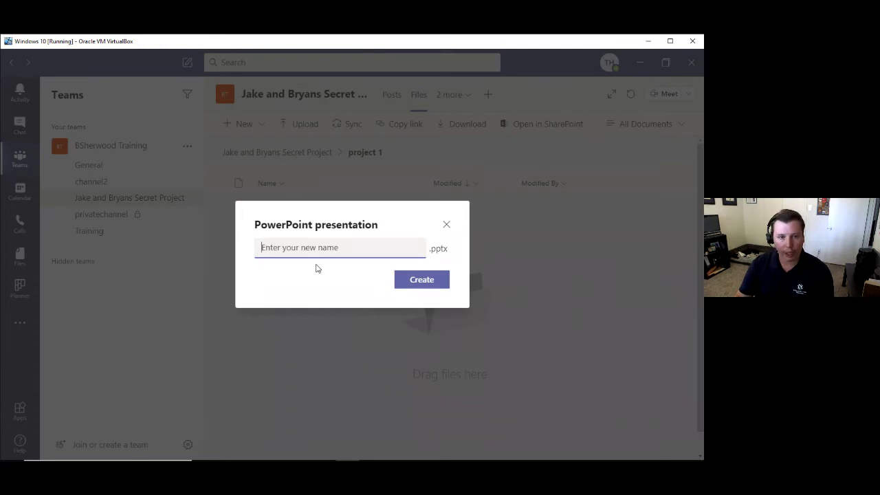
text(the big)
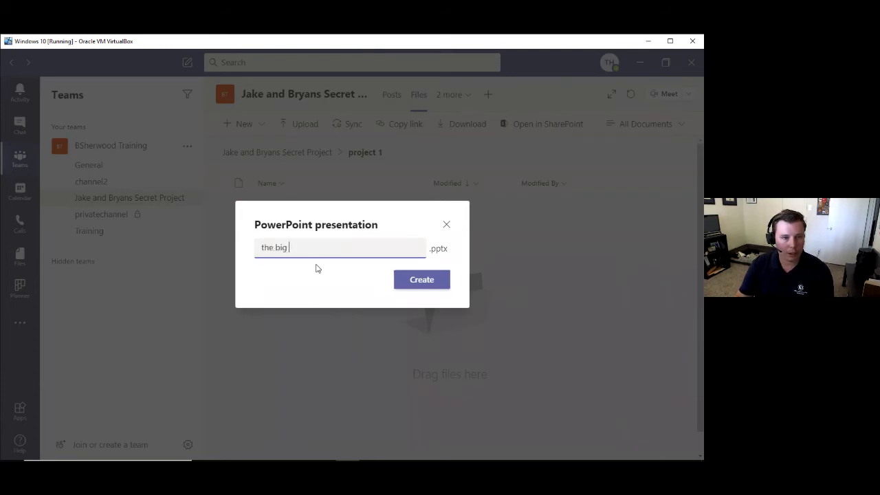
text( presentation!)
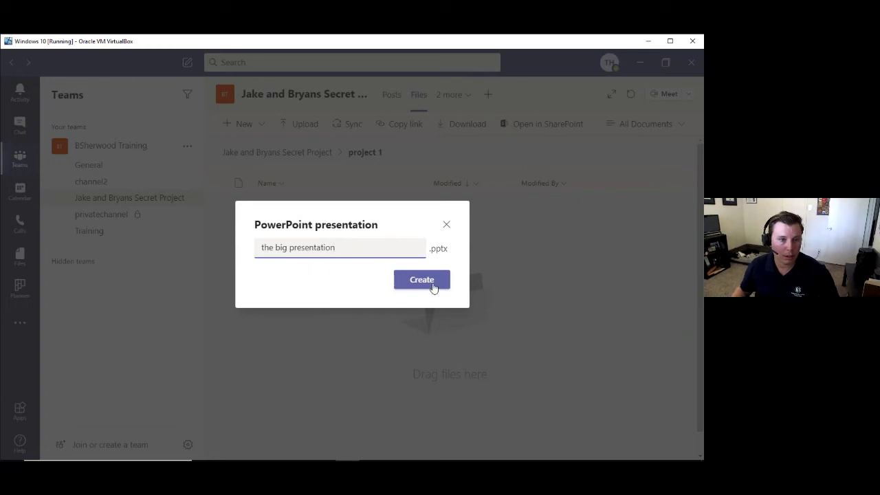
click(411, 284)
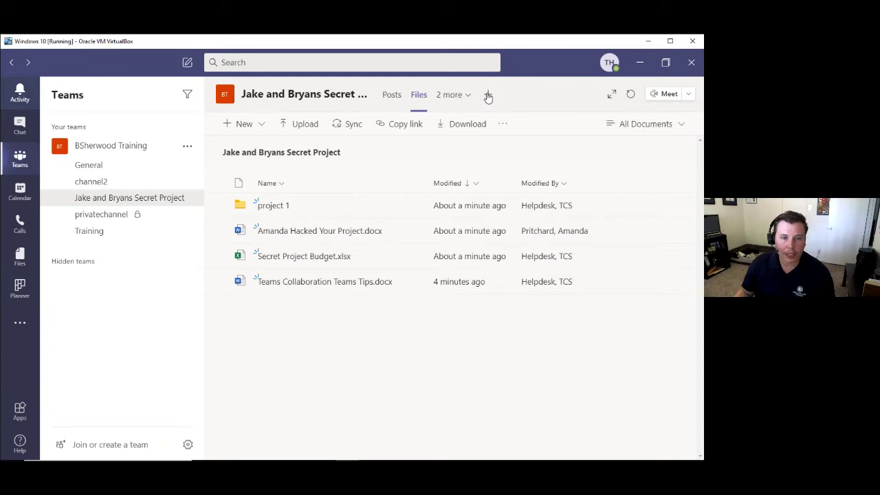
Add a PowerPoint tab to the channel showing "the big presentation.pptx" from the "project 1" folder, with a post about the tab.
click(488, 96)
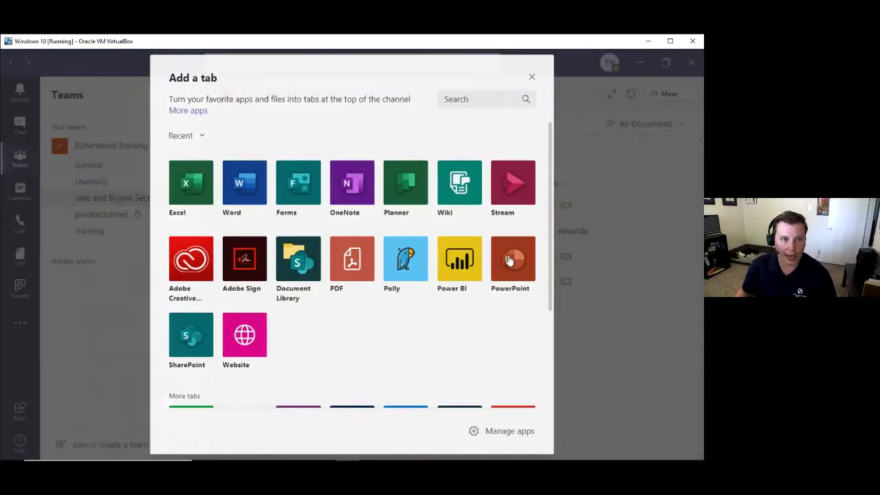
click(509, 259)
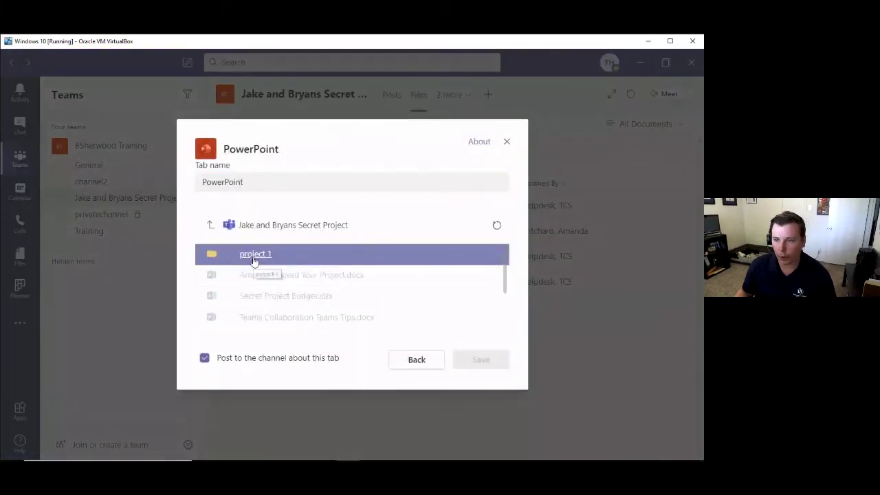
click(254, 260)
click(391, 253)
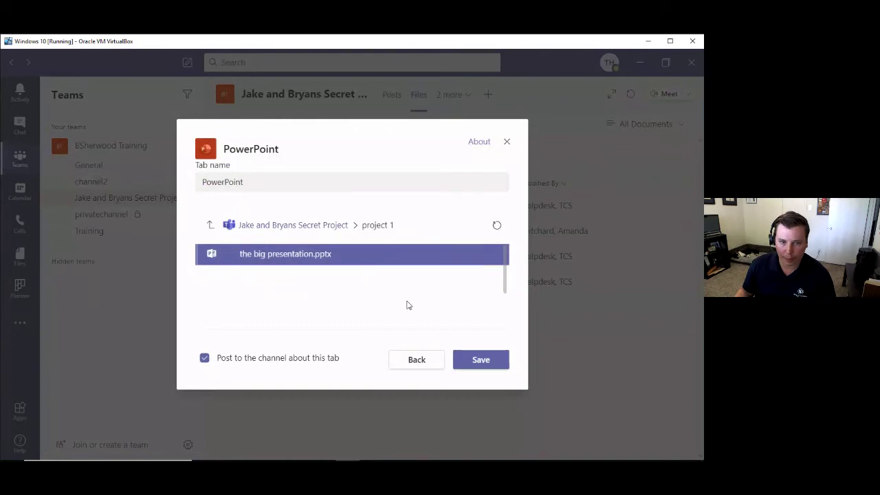
click(473, 357)
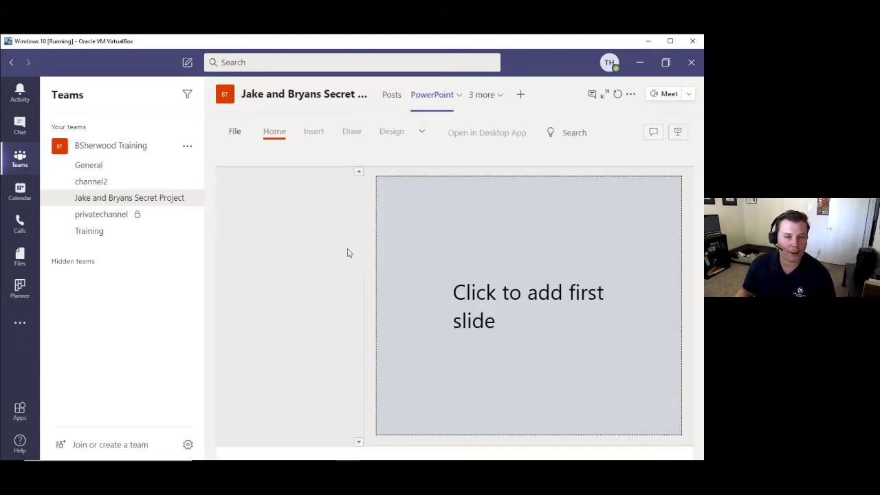
Add the first slide to the presentation and give it the title "Test Slide!".
click(508, 297)
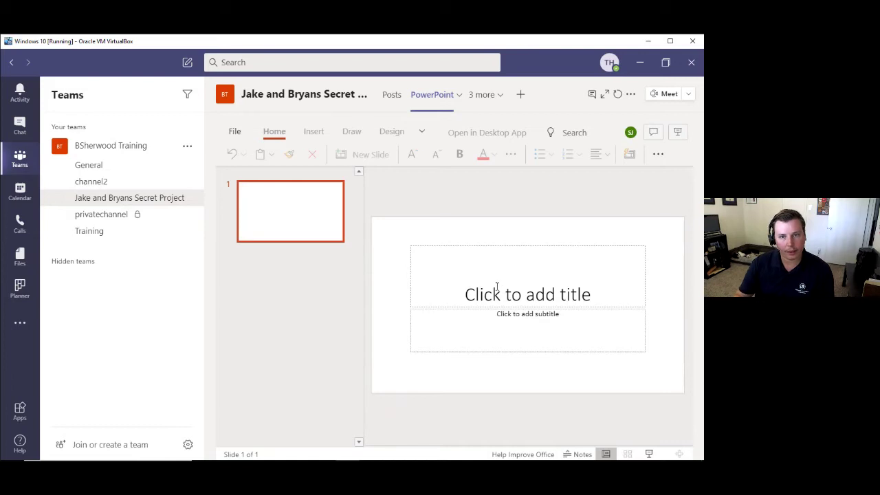
click(497, 286)
text(Test S)
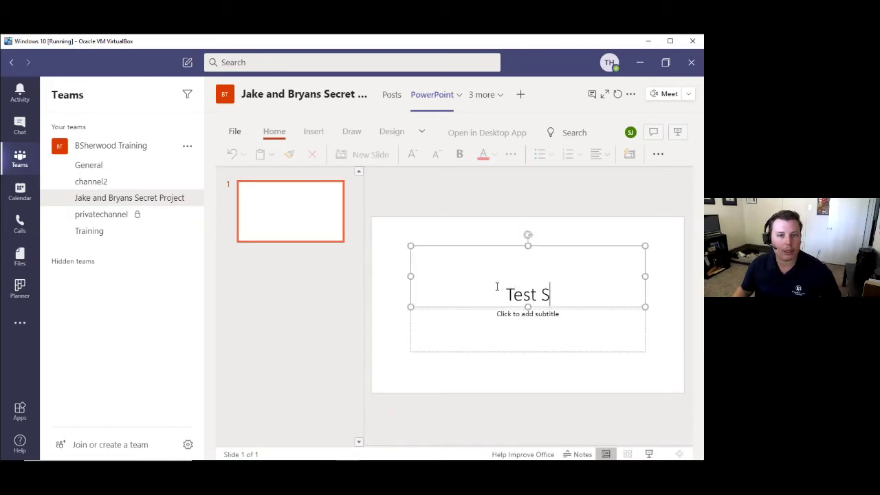
text(lide!)
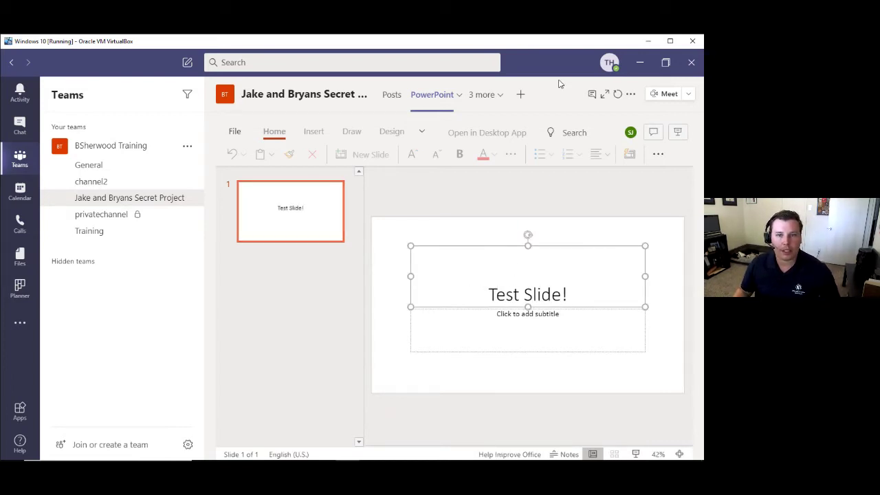
click(443, 224)
Check who else has the presentation open and look through the slides colleagues are adding.
mouse_move(630, 134)
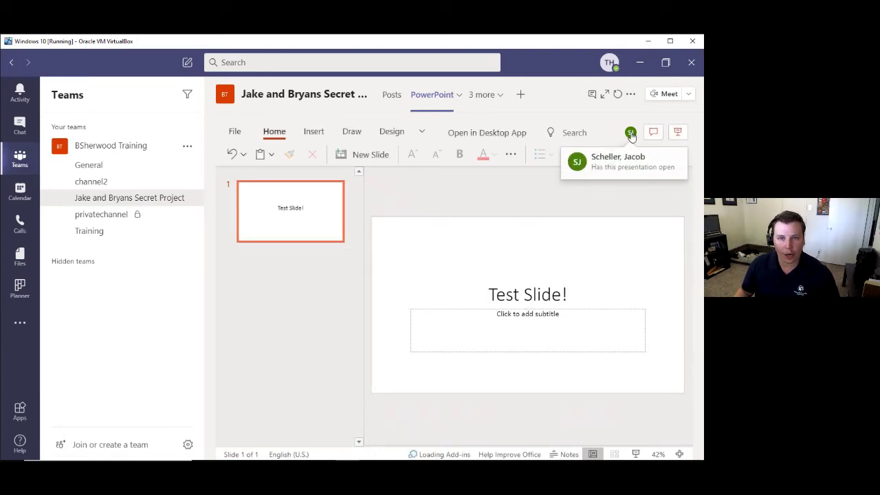
click(296, 217)
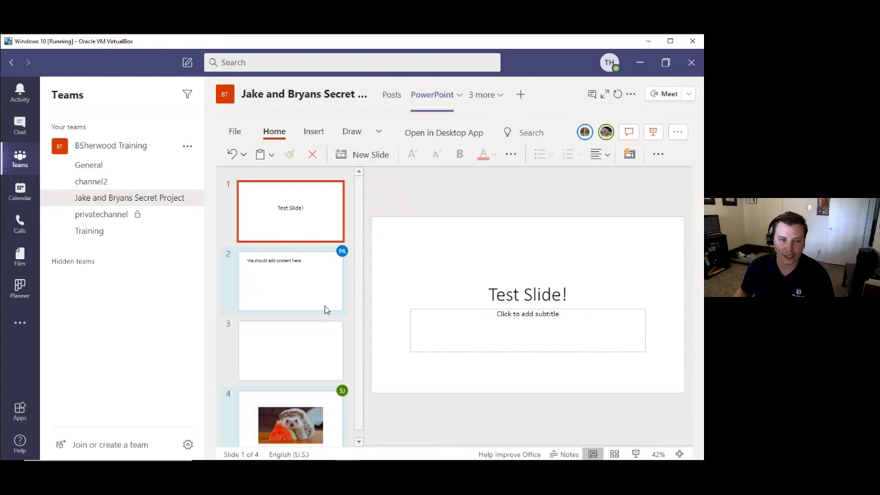
click(292, 344)
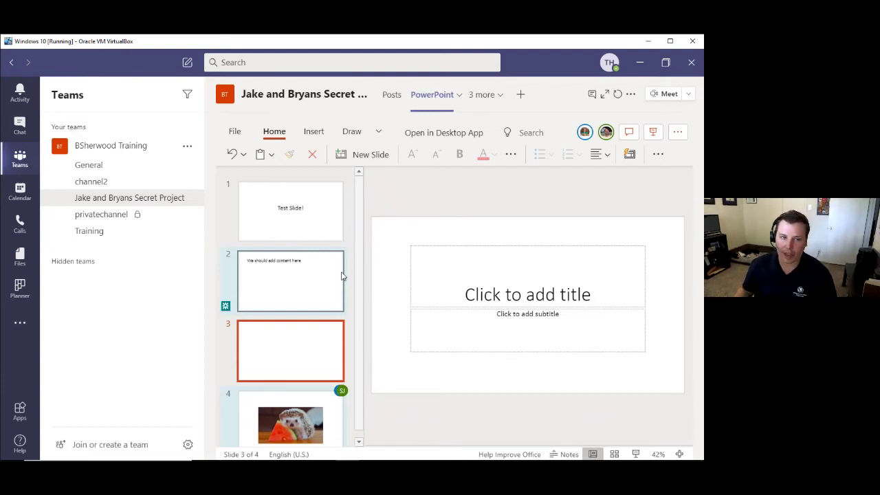
mouse_move(227, 305)
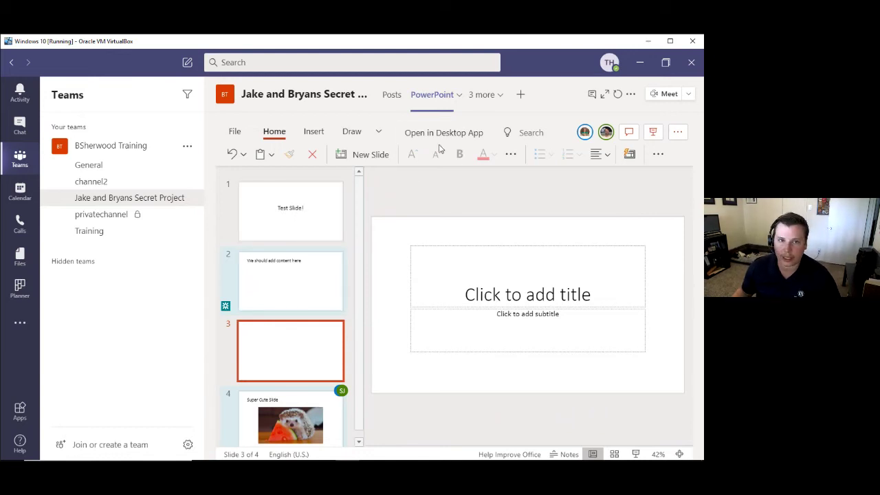
Start adding a Forms tab, compare its existing-form and shared-form options, and choose to create a shared form the team can edit.
click(522, 96)
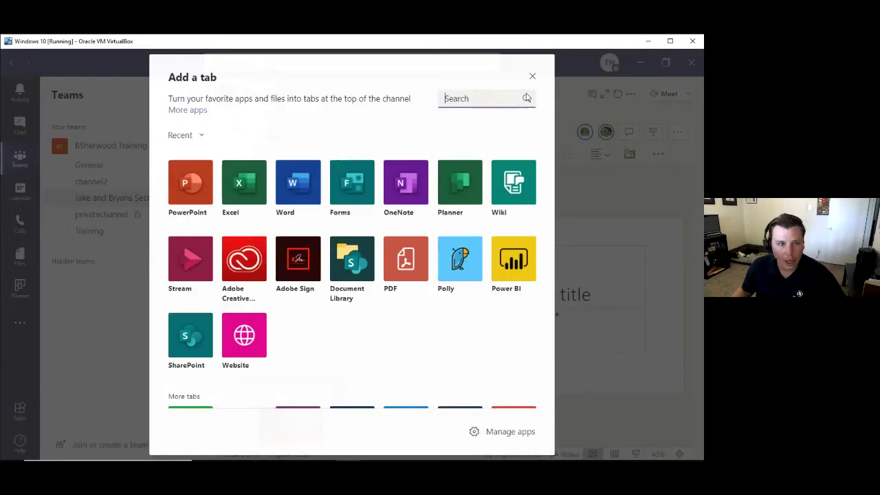
click(528, 98)
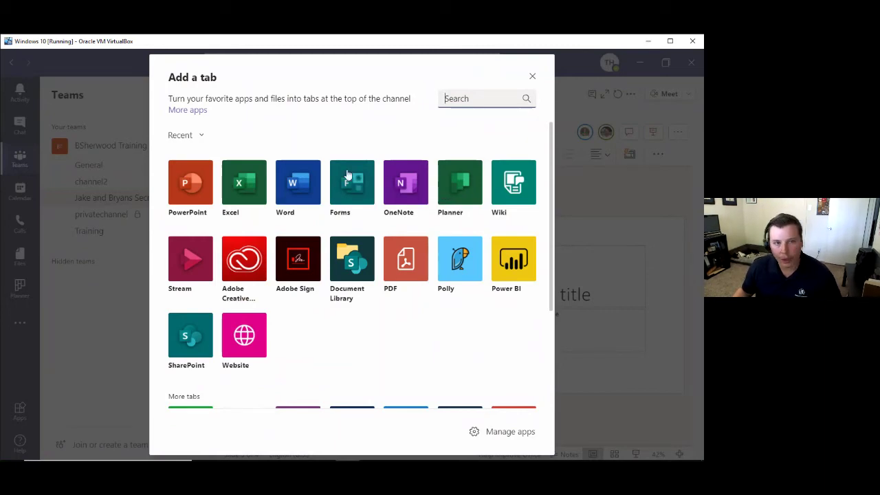
click(352, 187)
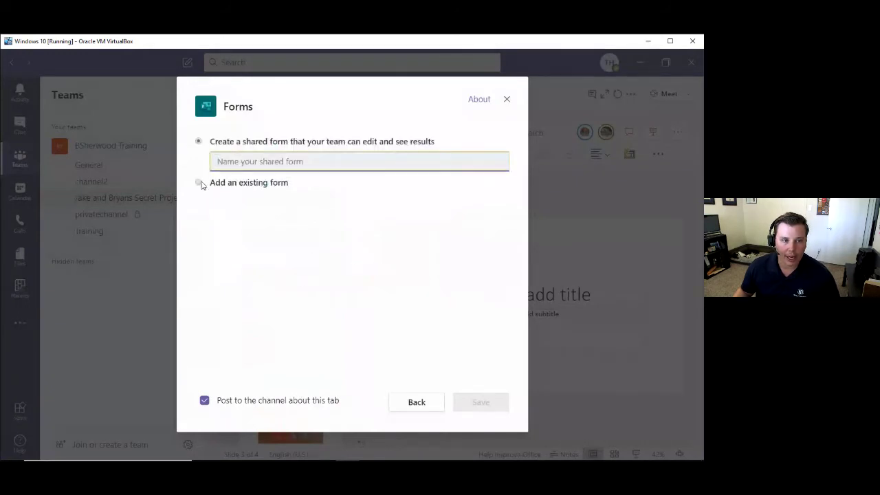
click(199, 183)
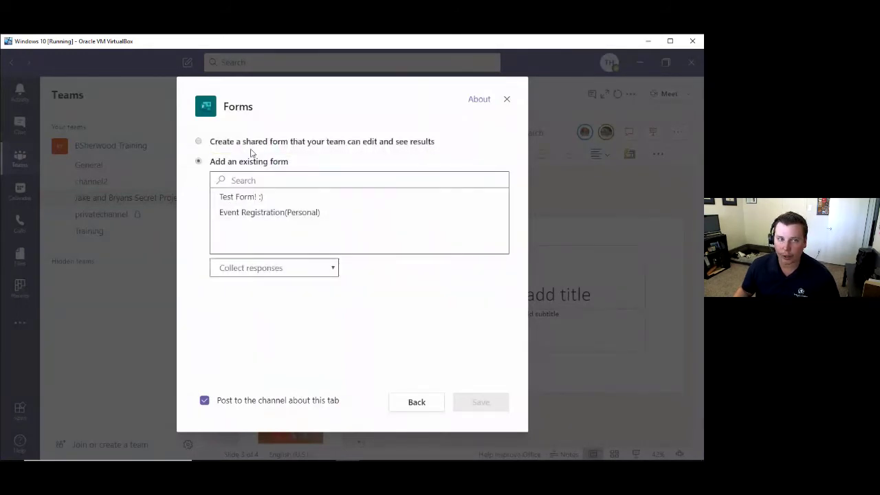
click(198, 141)
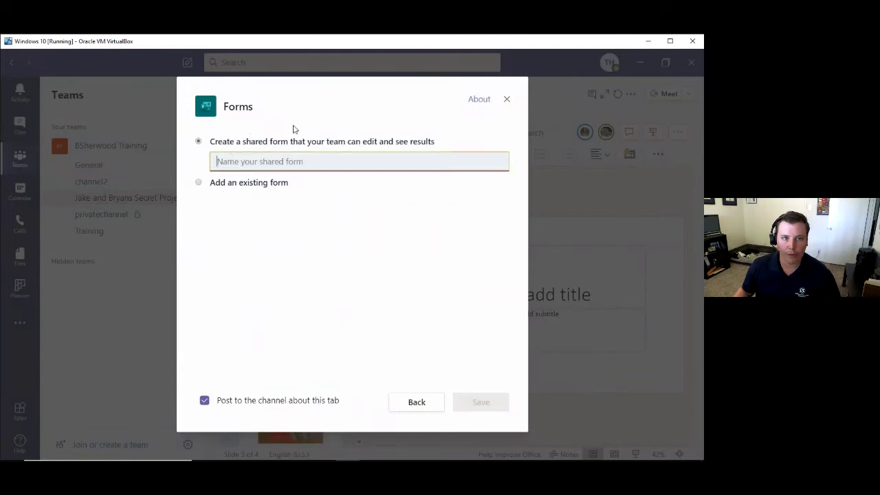
drag(237, 142, 411, 142)
double_click(422, 141)
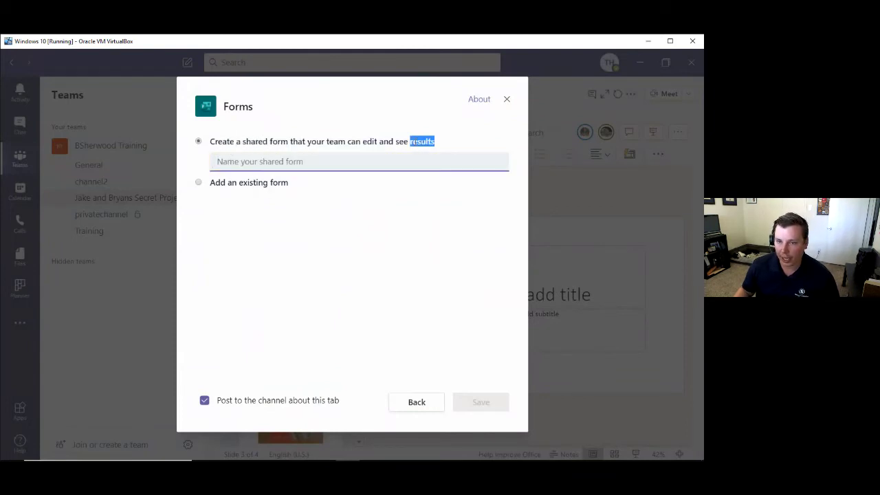
click(415, 143)
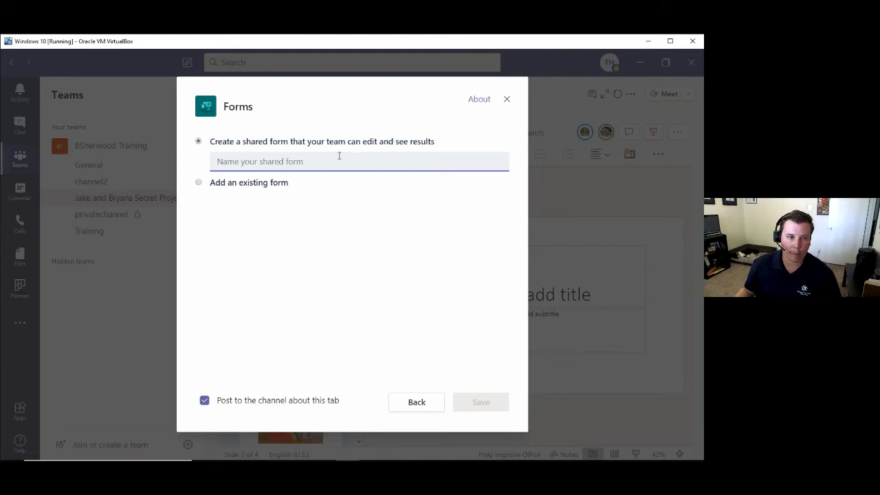
Name the shared form "Project Intake form" and save it as a channel tab with a post about it.
click(339, 156)
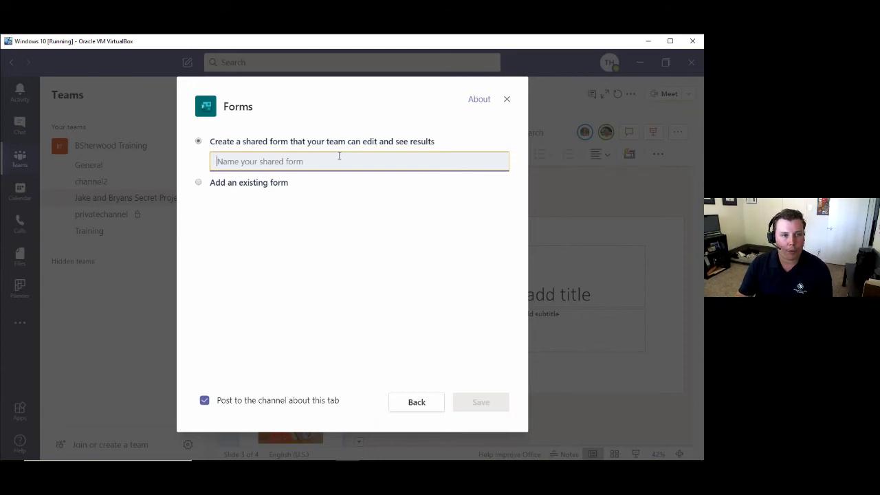
text(Projec)
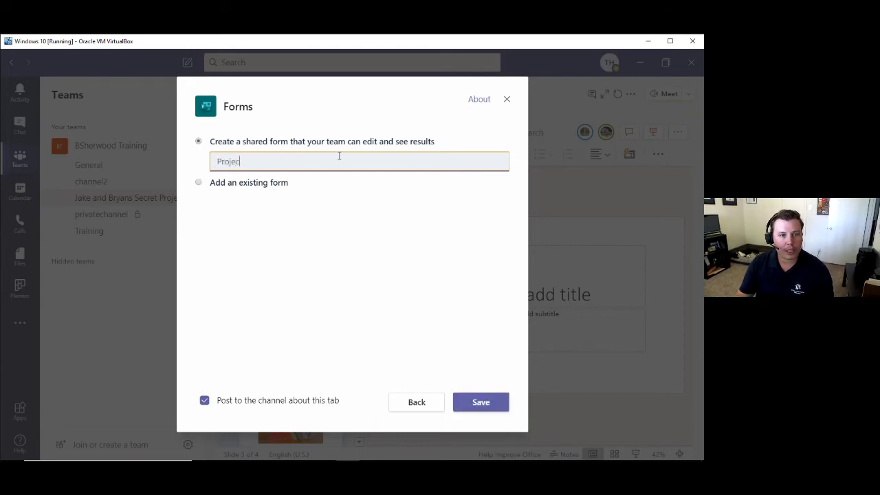
text(t Intake form)
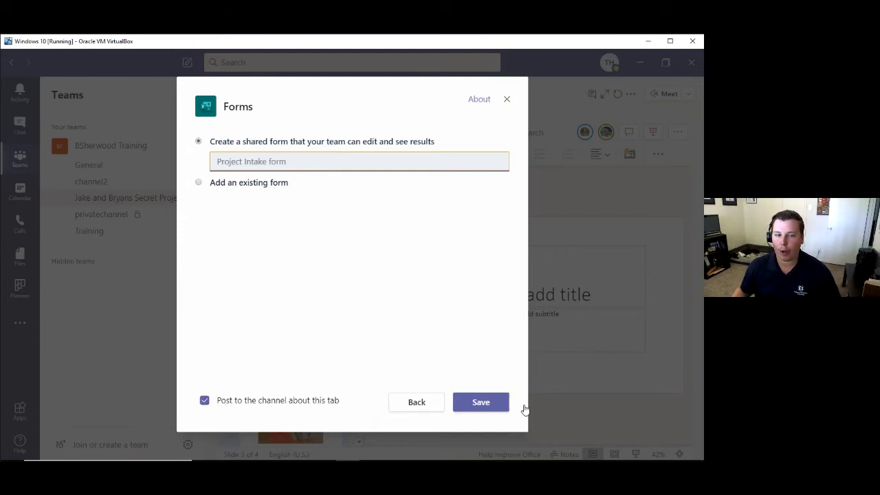
click(479, 402)
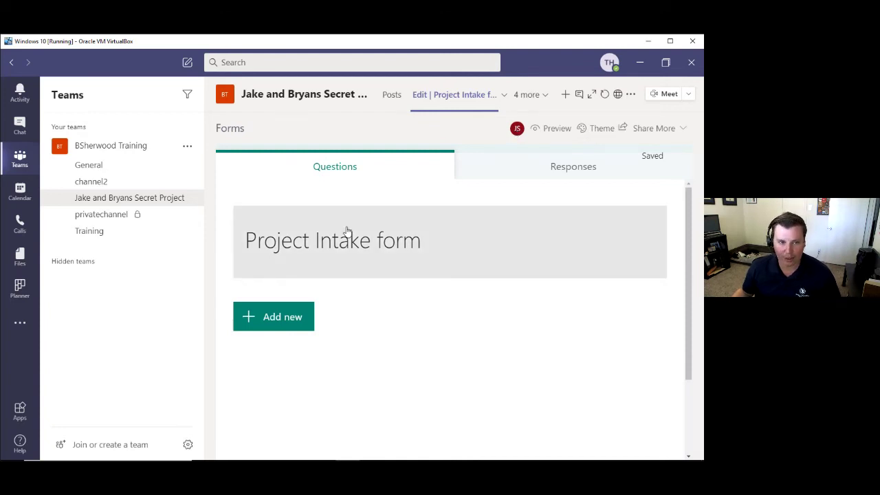
Add a text question asking for "First and Last name" to the Project Intake form.
click(279, 315)
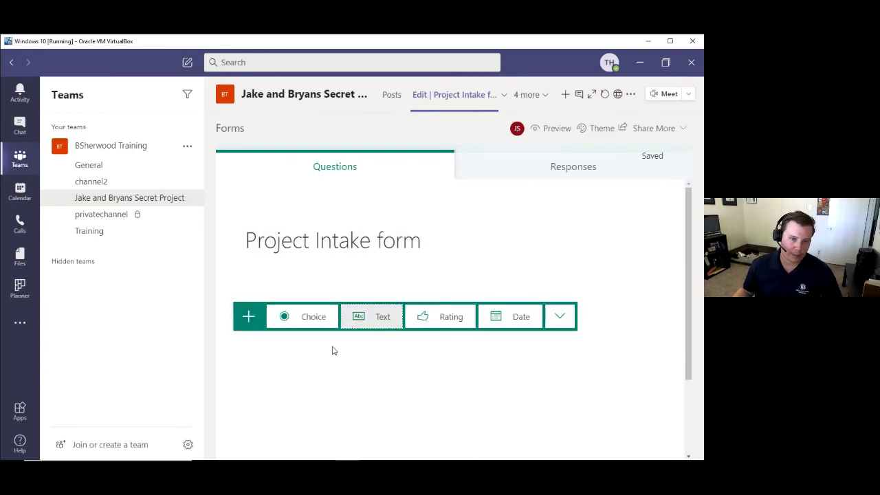
click(372, 317)
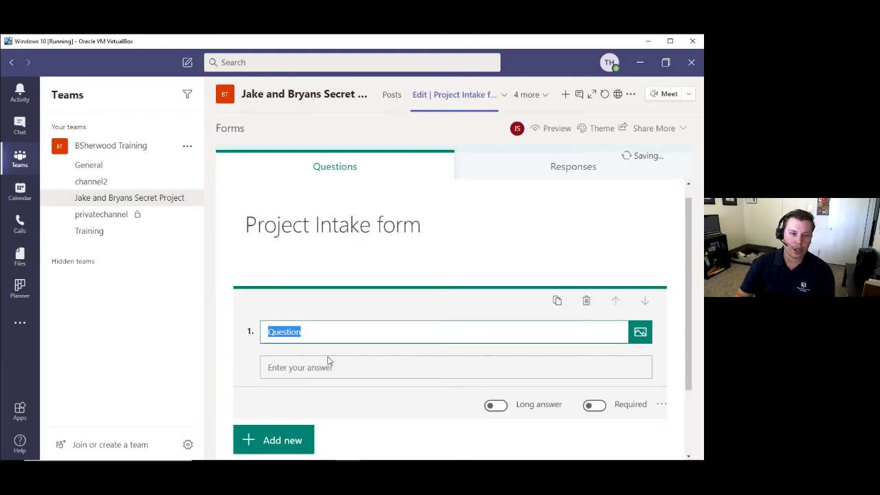
text(First and Last name)
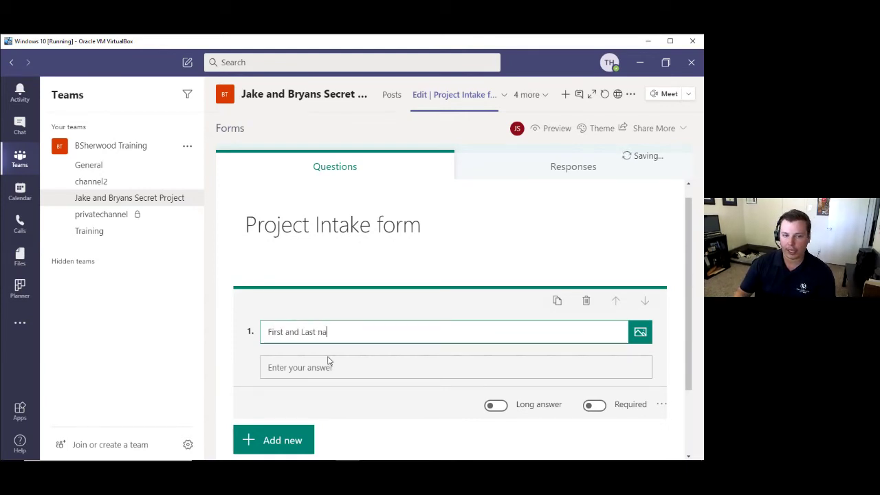
click(392, 292)
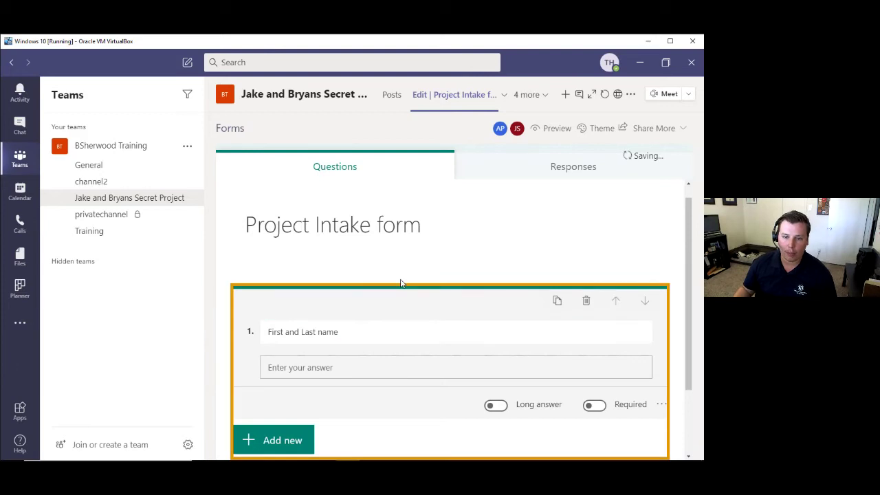
scroll(418, 253, down, 2)
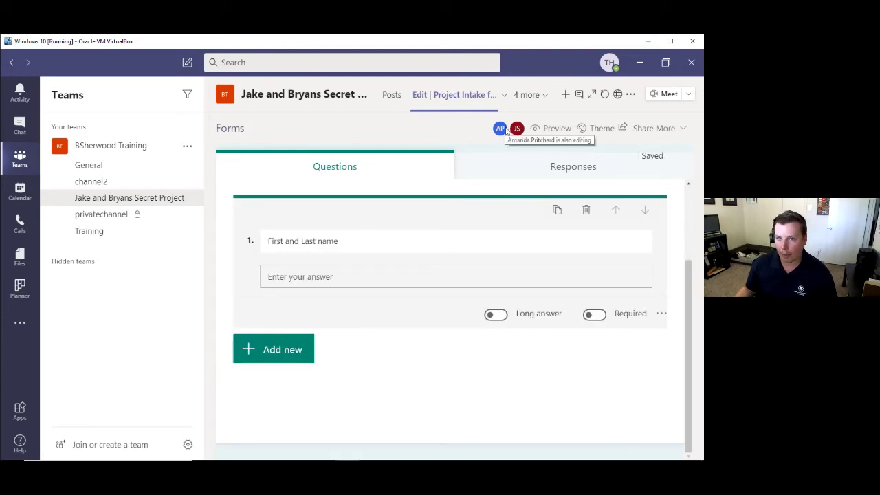
Apply the green octopus underwater theme to the Project Intake form.
click(602, 130)
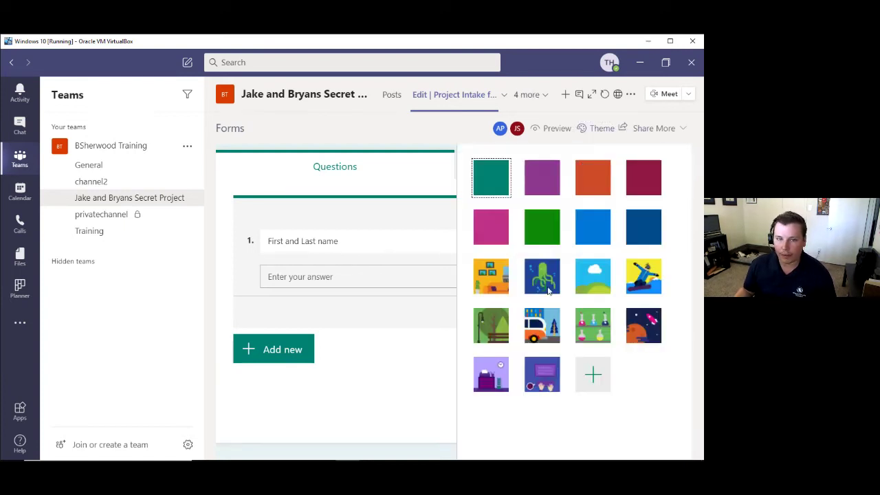
click(537, 283)
click(362, 373)
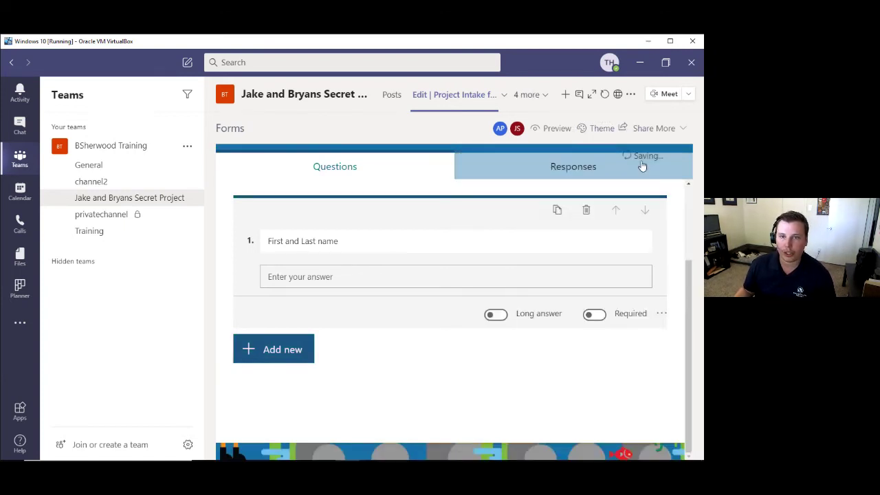
Review the form's response-collection and sharing options, and look at the question a colleague is adding.
click(644, 129)
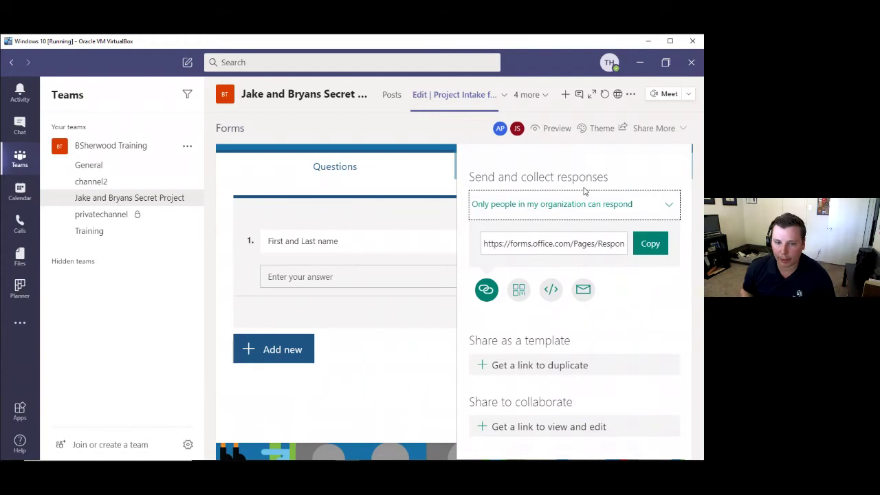
click(404, 318)
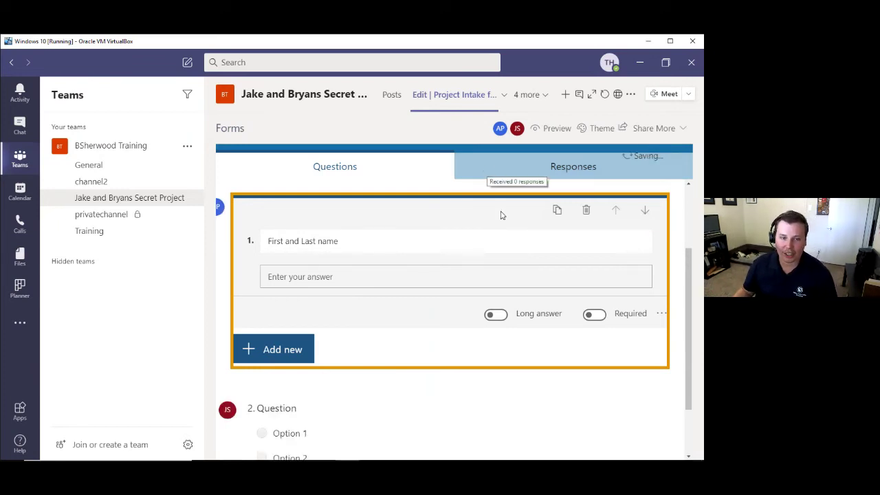
scroll(426, 365, down, 1)
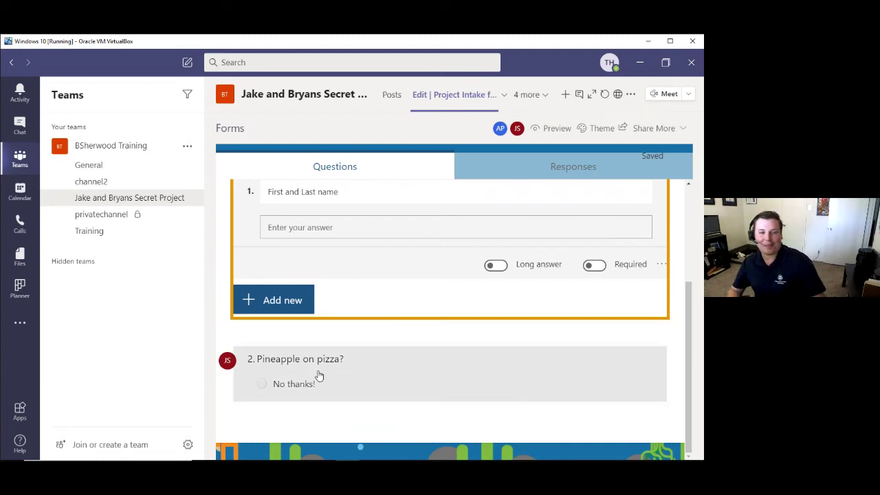
scroll(299, 343, up, 3)
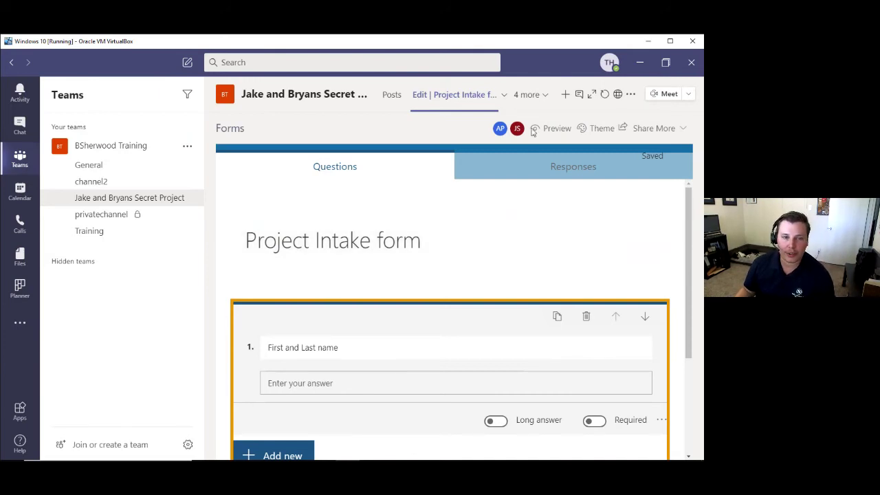
Add a OneNote tab using a new "Secret Projects" section in the default team notebook, with a channel post about it.
click(566, 96)
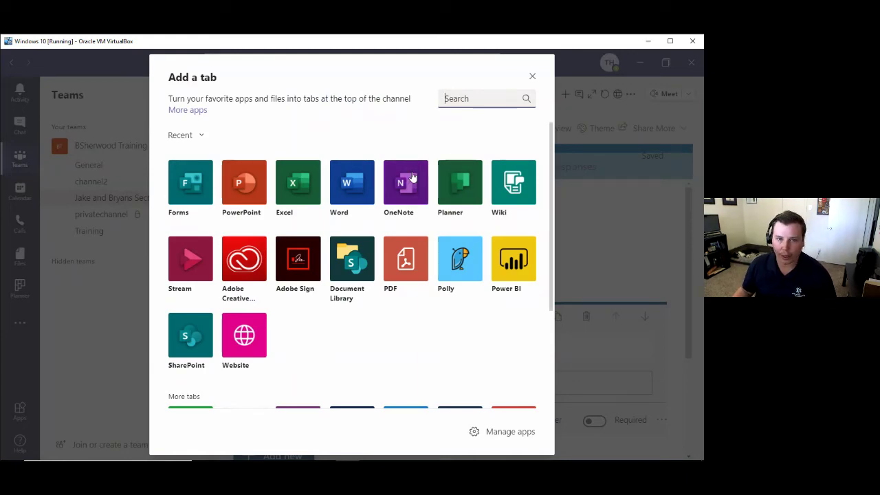
click(412, 177)
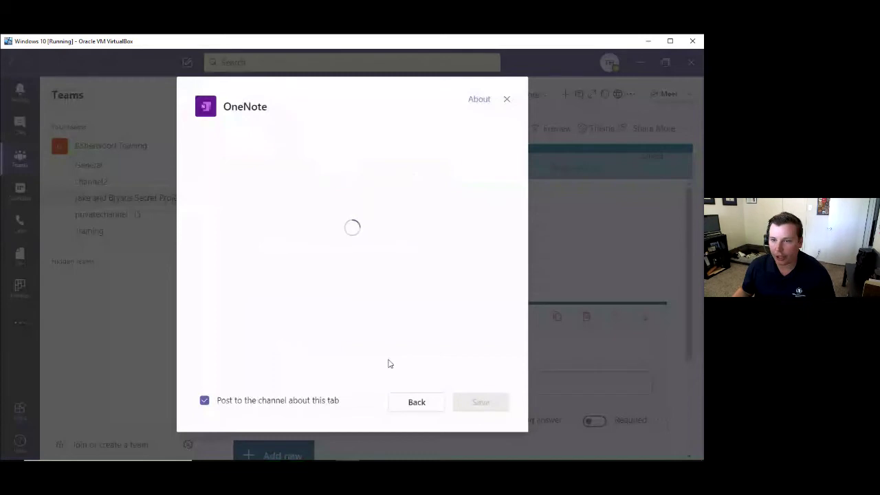
click(246, 199)
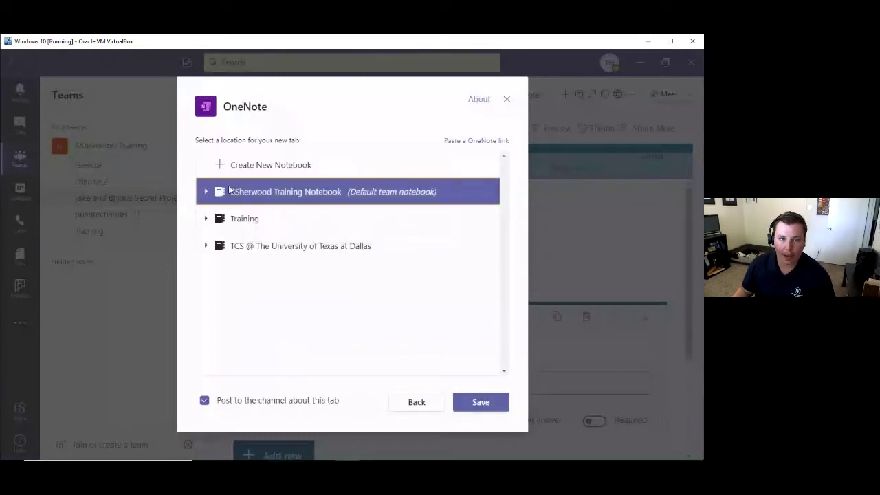
click(205, 192)
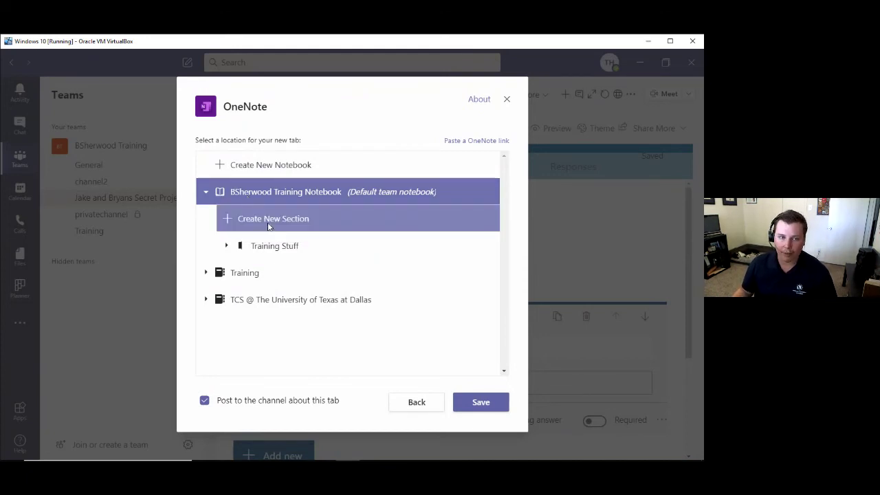
click(268, 224)
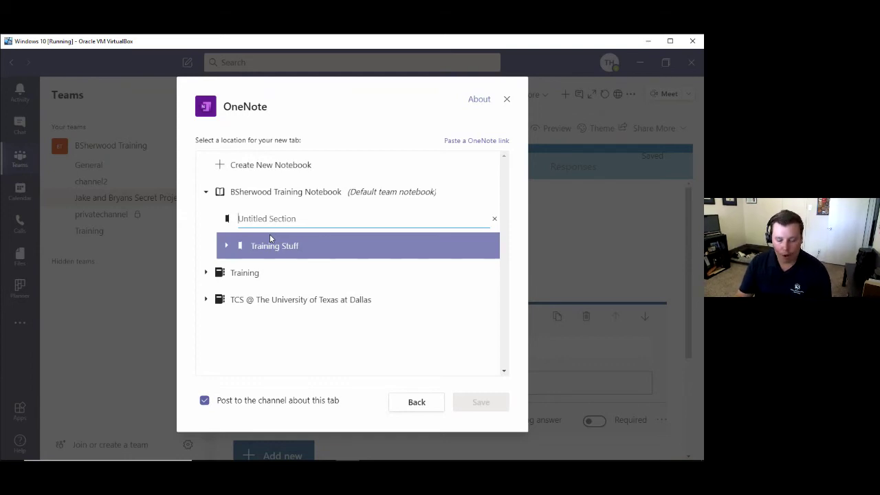
text(Secret )
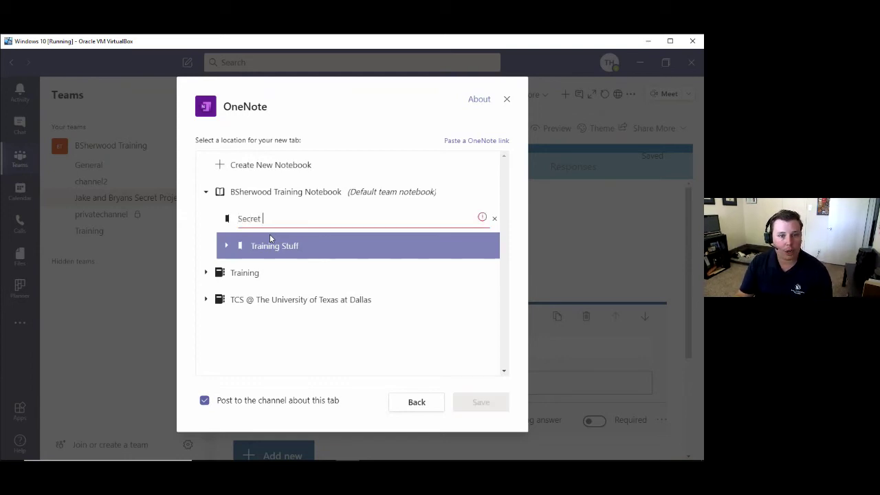
text(Projects)
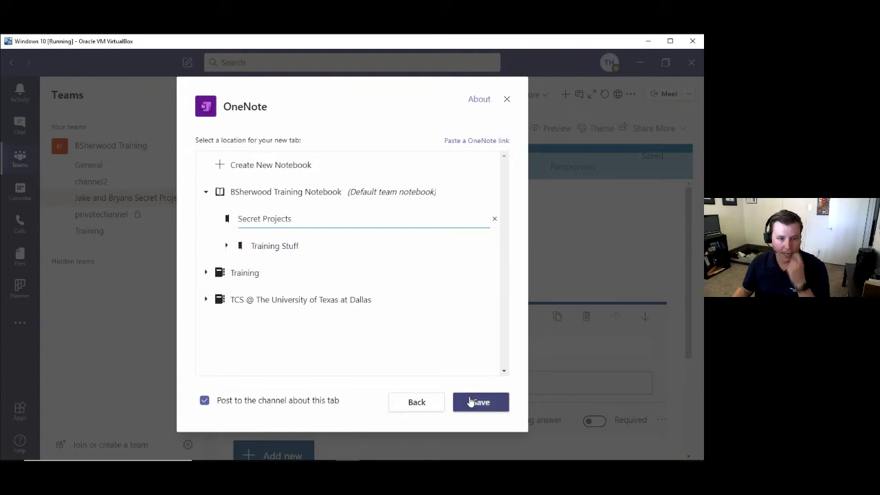
click(484, 403)
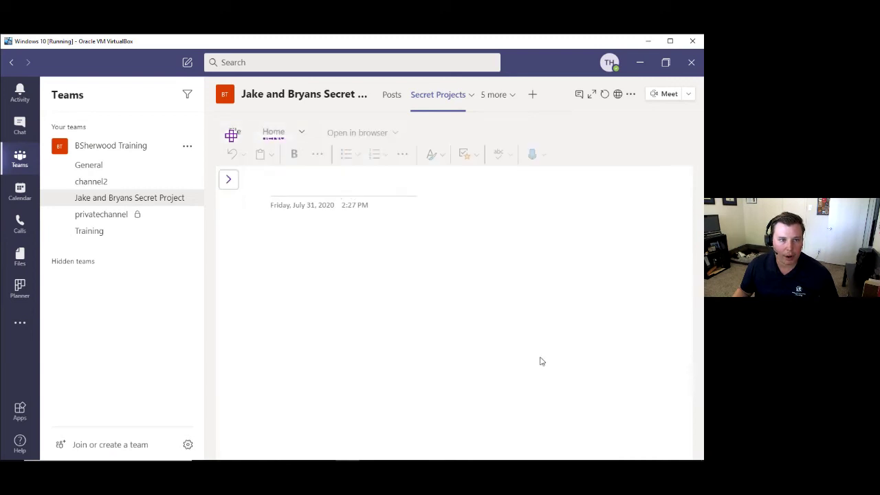
Look through the team notebook's sections and pages, and place the cursor in the untitled page's title.
click(230, 179)
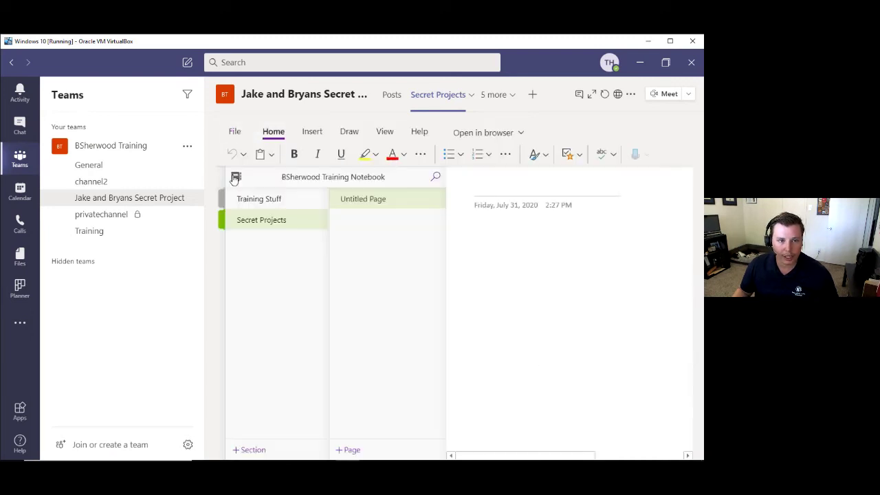
click(497, 189)
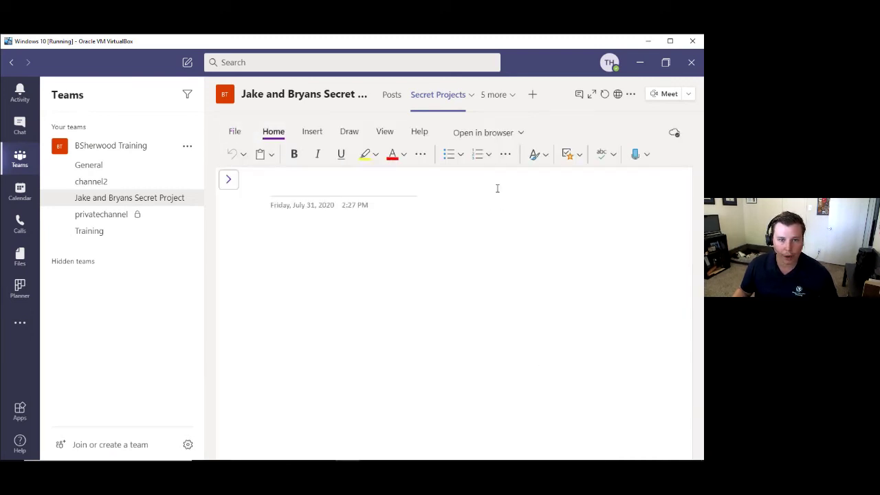
click(306, 186)
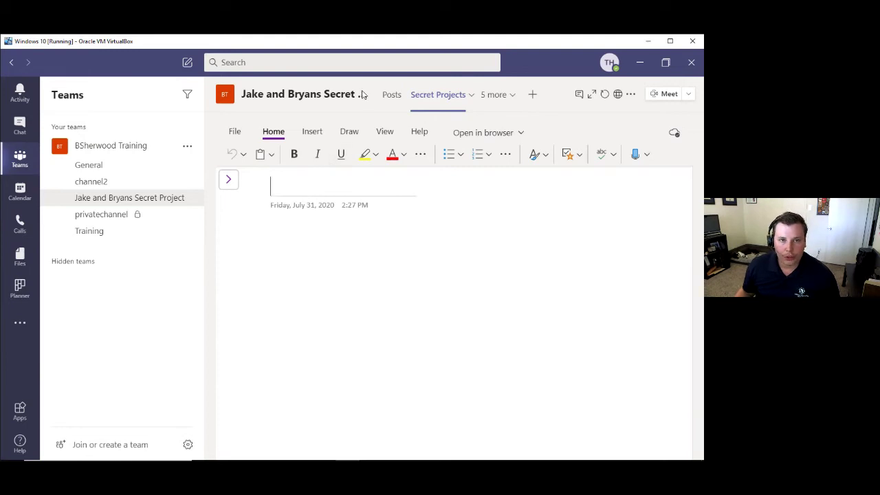
Open the PowerPoint tab from its channel post, check the slides for unread changes, and return to the posts.
click(390, 97)
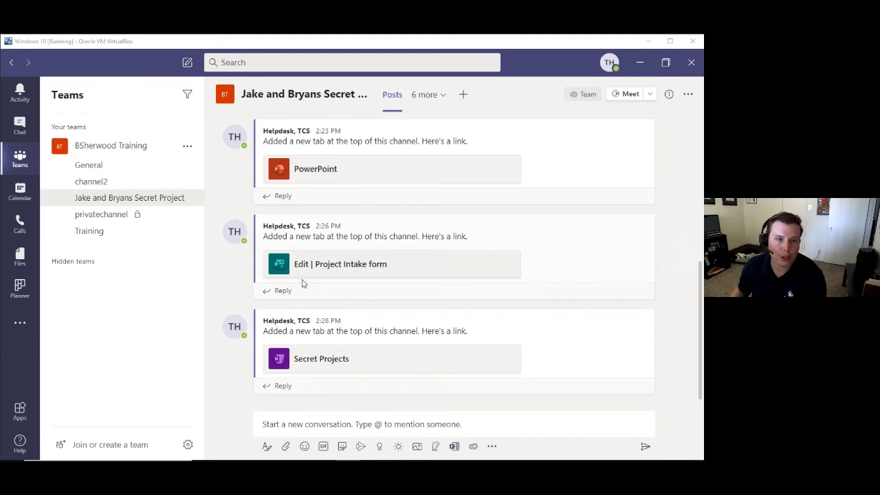
click(330, 176)
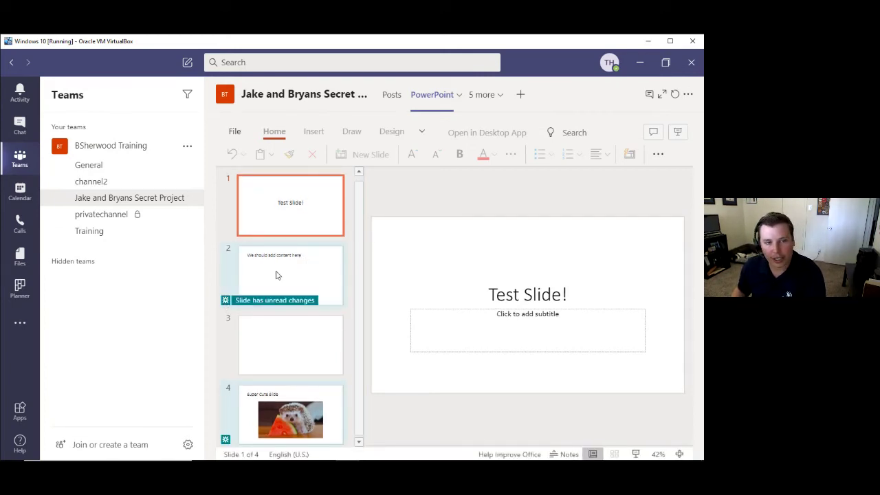
mouse_move(227, 306)
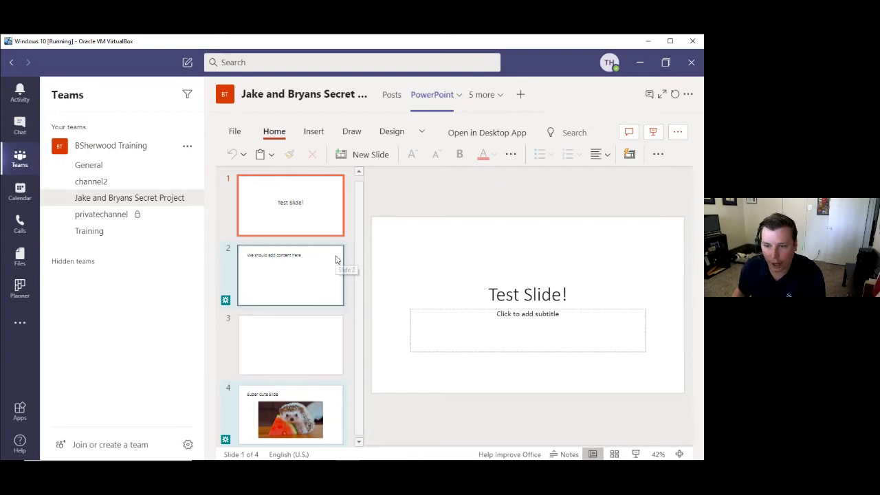
click(389, 100)
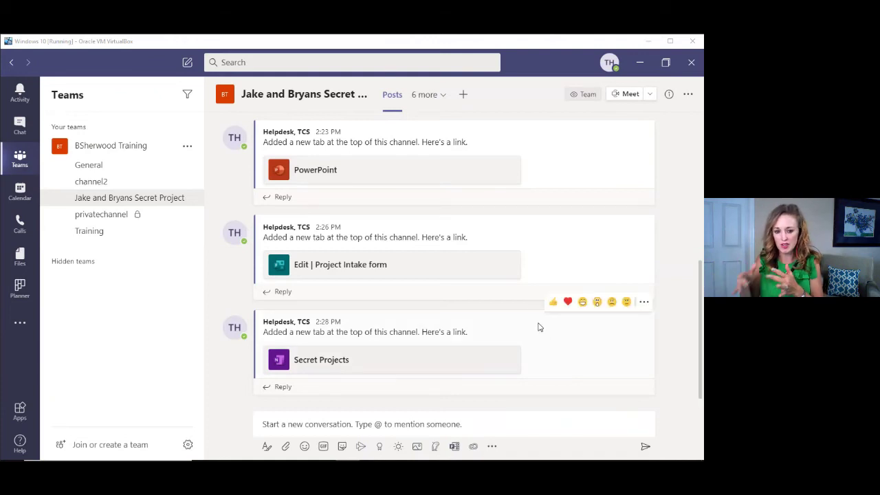
scroll(533, 330, up, 1)
scroll(452, 330, down, 1)
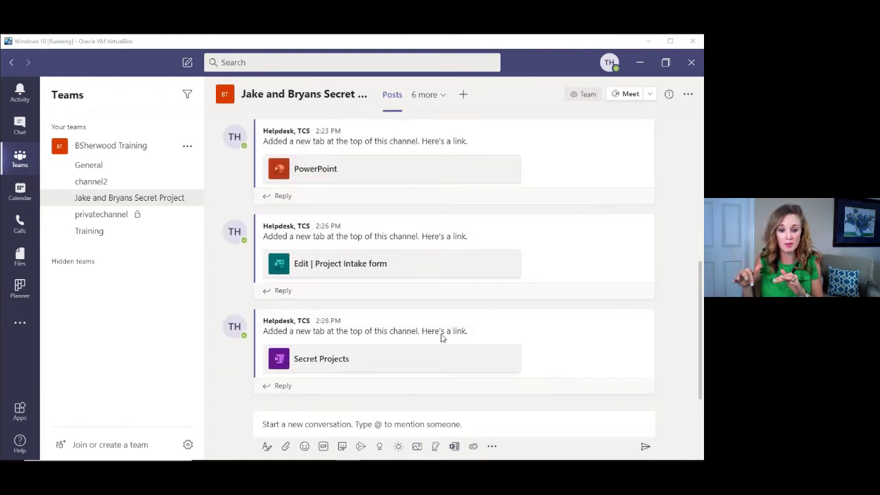
mouse_move(358, 334)
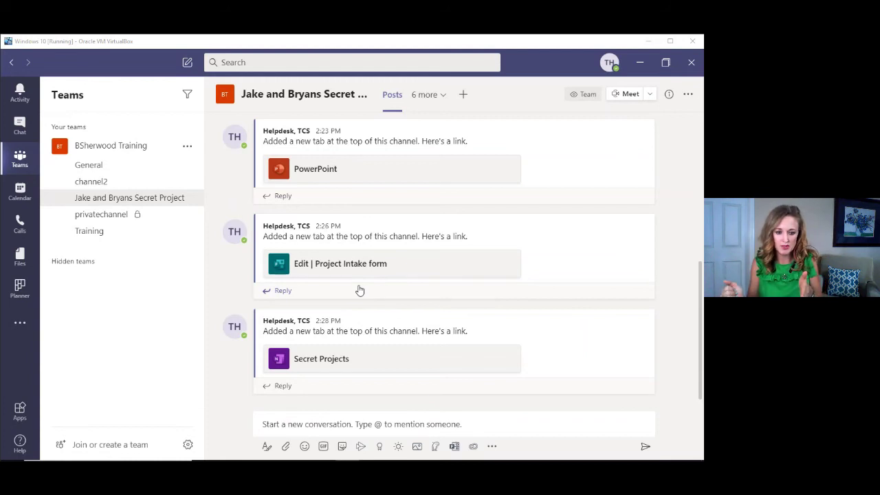
Open the channel's files, examine the stored documents and the form's workbook, and check the list of remaining tabs.
click(437, 100)
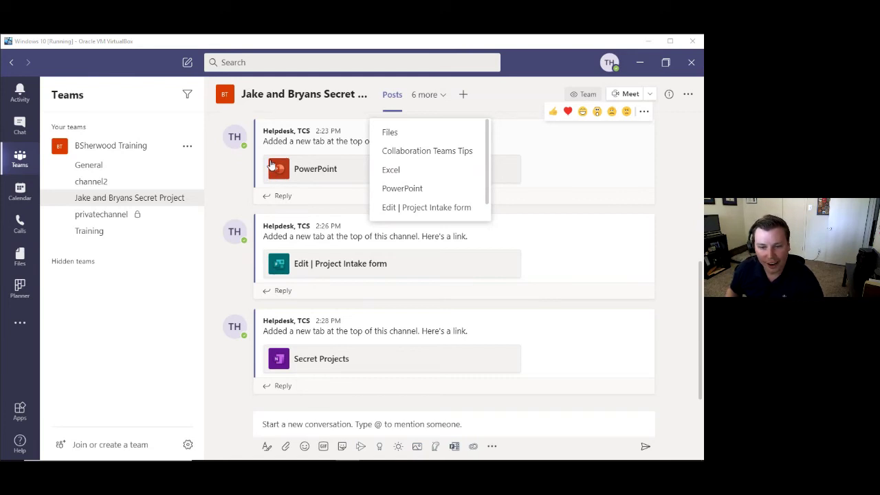
click(393, 133)
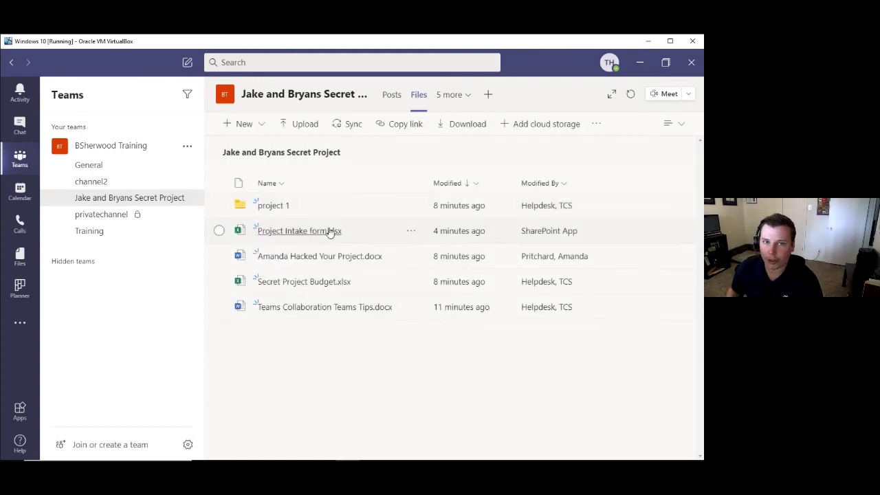
click(456, 100)
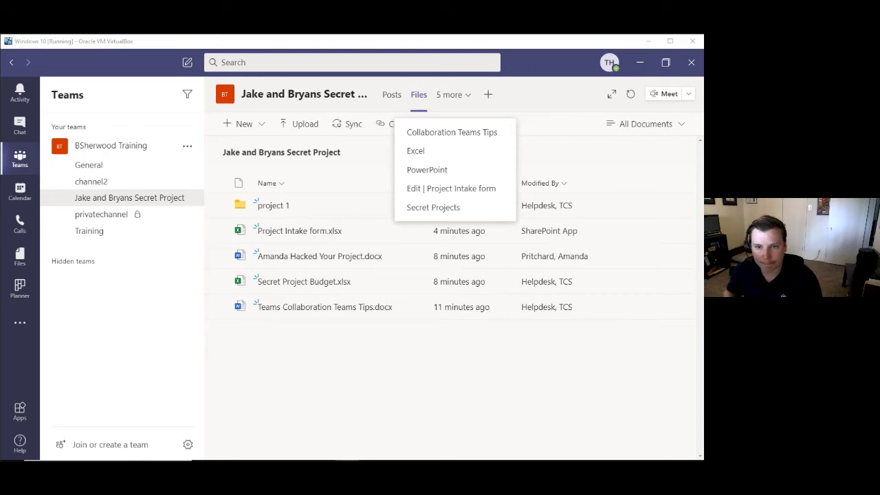
click(662, 350)
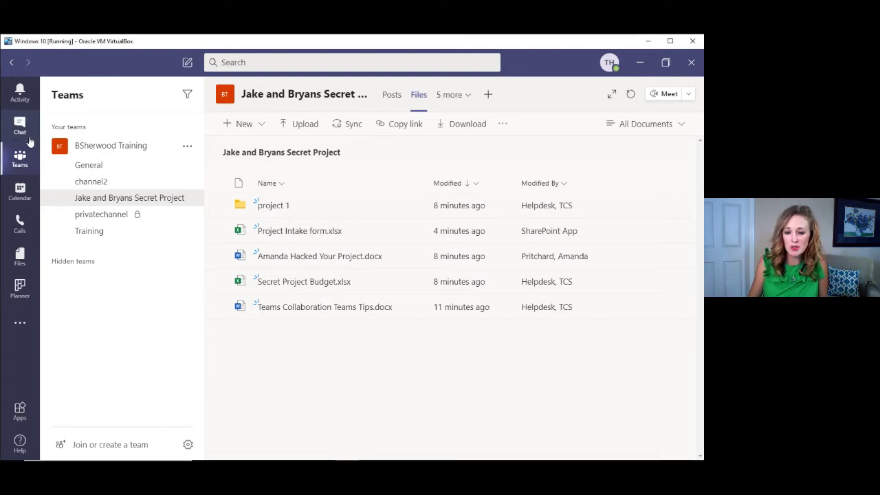
Go to the one-to-one chat with the colleague and attach "Teams Tips - Channels- Agenda" from the computer's Downloads folder.
click(20, 127)
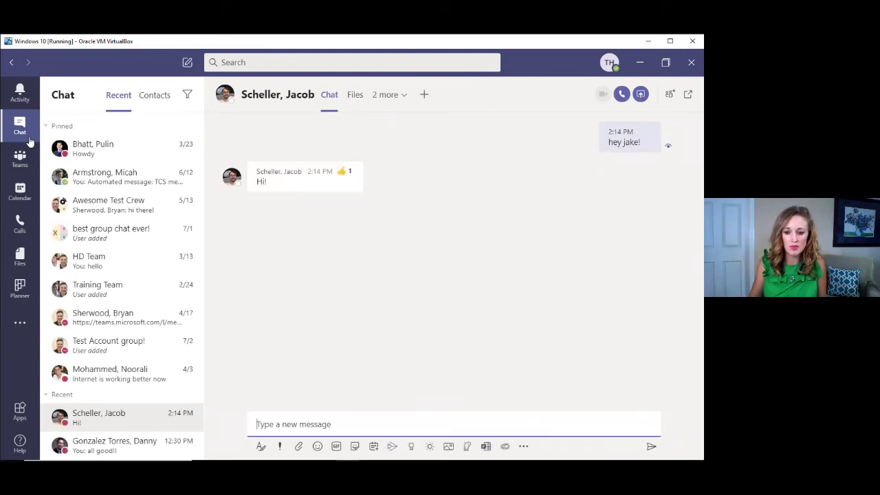
click(210, 408)
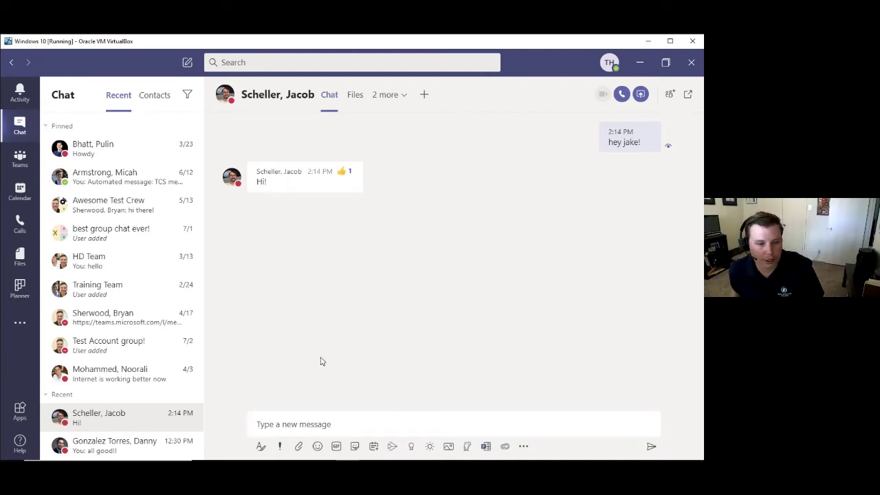
click(298, 447)
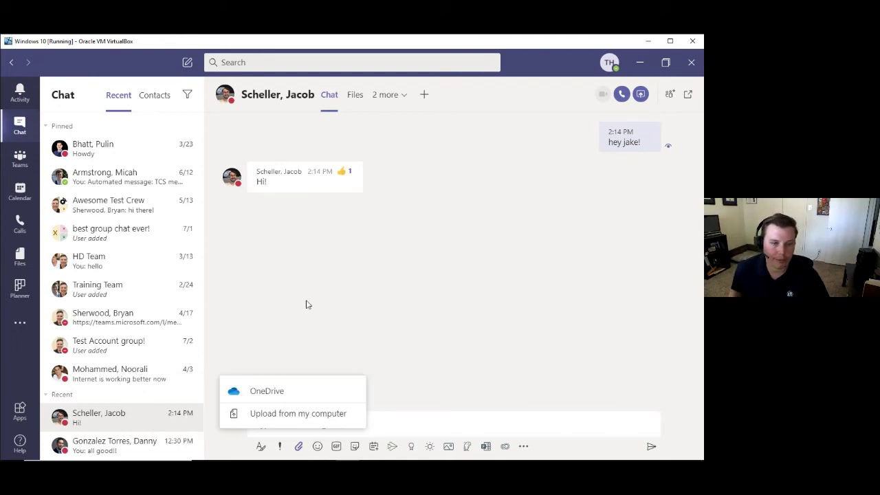
click(274, 414)
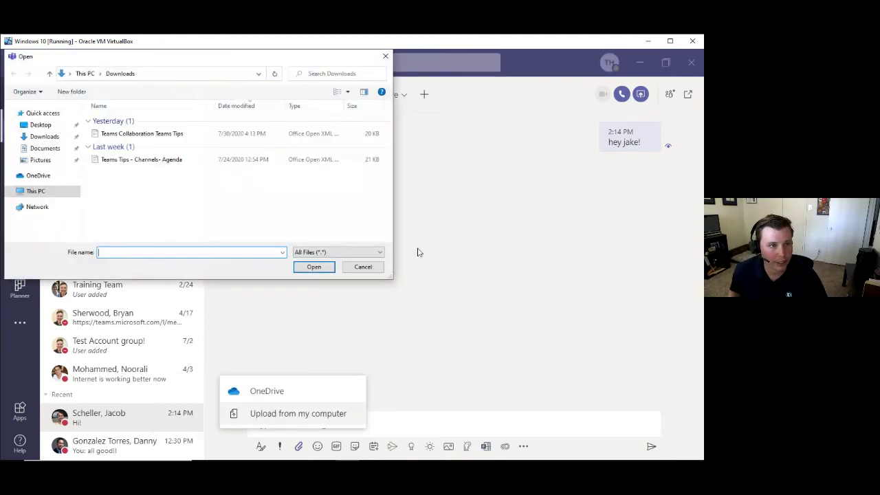
click(193, 159)
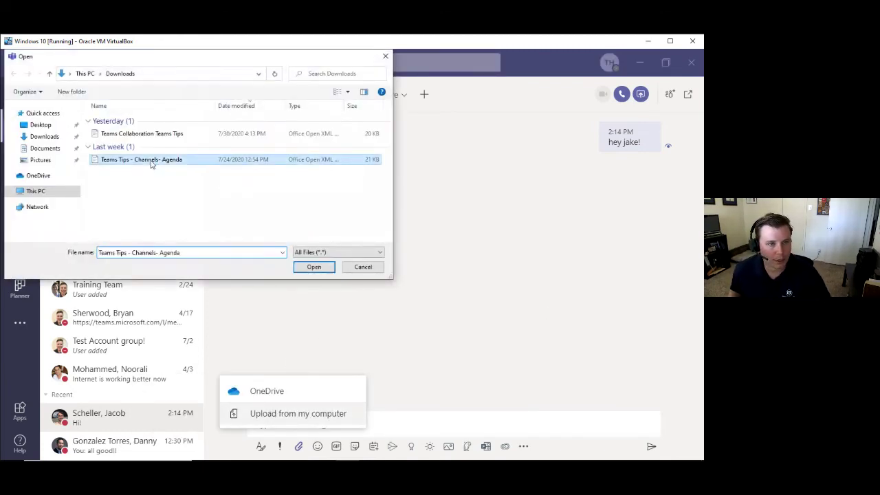
click(314, 267)
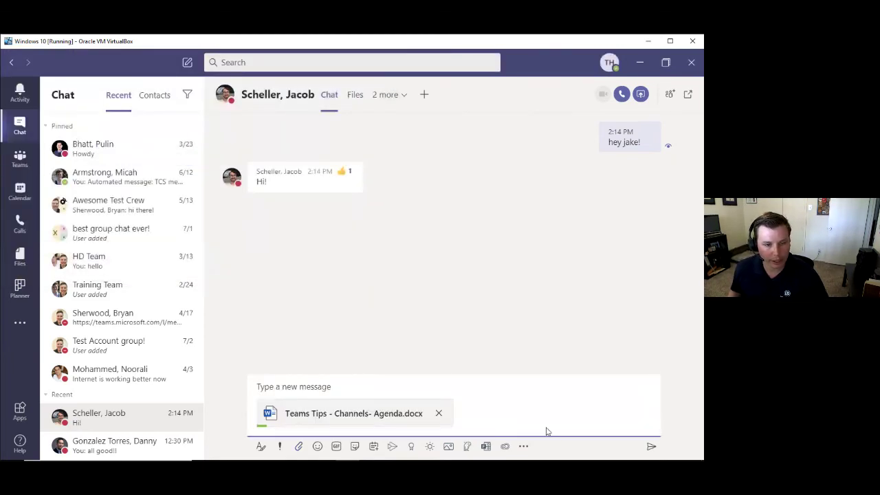
Write the message "let's work on this!" and send it with the attached agenda document.
text(he)
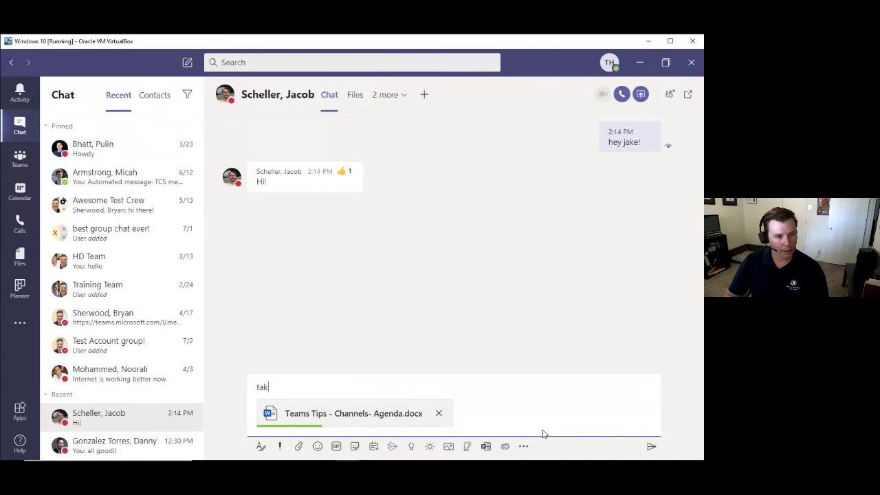
key(BackSpace)
key(BackSpace)
text(Iet's work on this!)
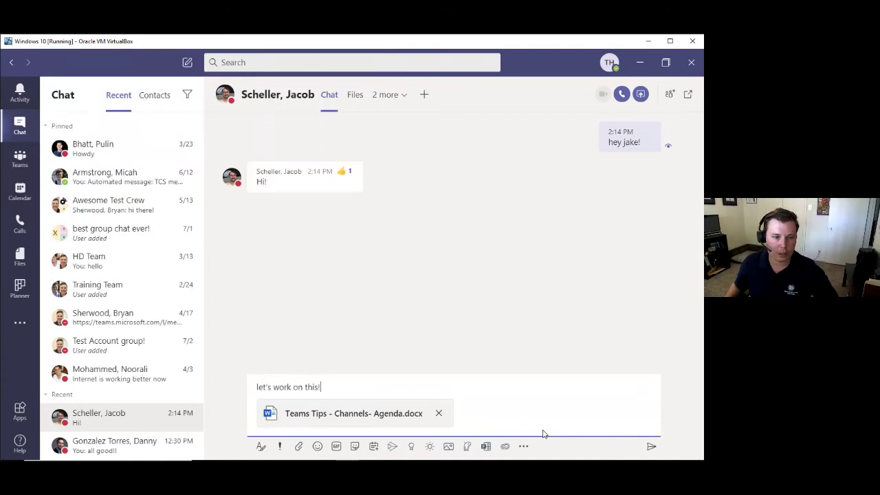
click(651, 446)
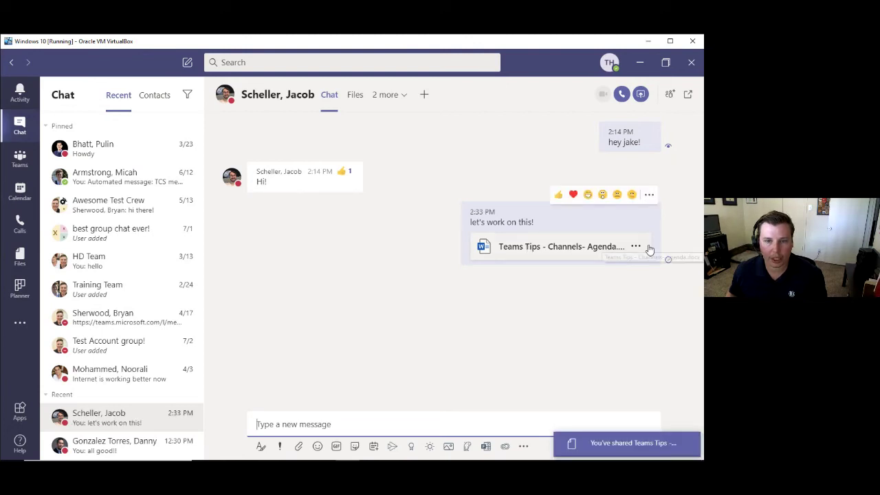
Open the shared agenda document from the chat message to view its outline, and close it to return to the chat.
click(636, 246)
click(577, 265)
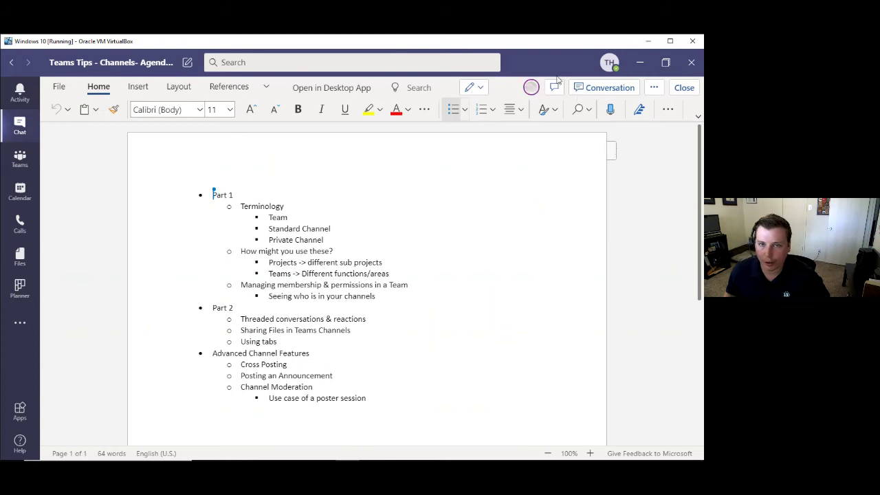
click(684, 87)
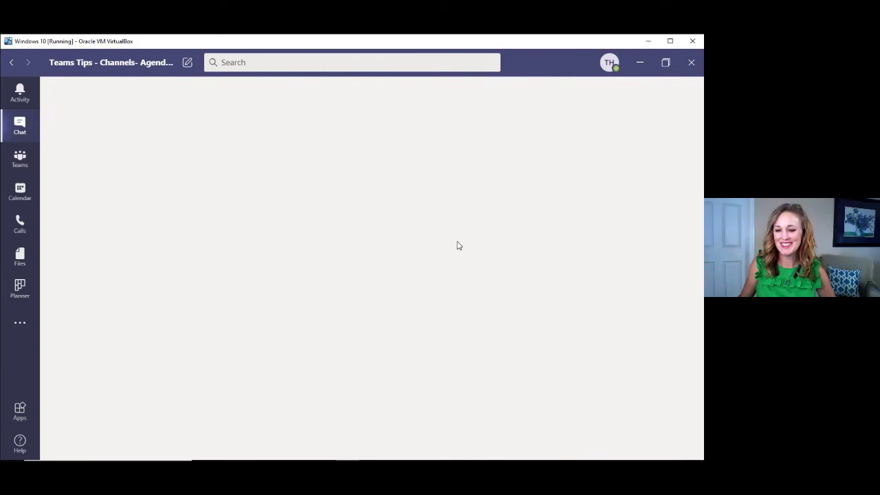
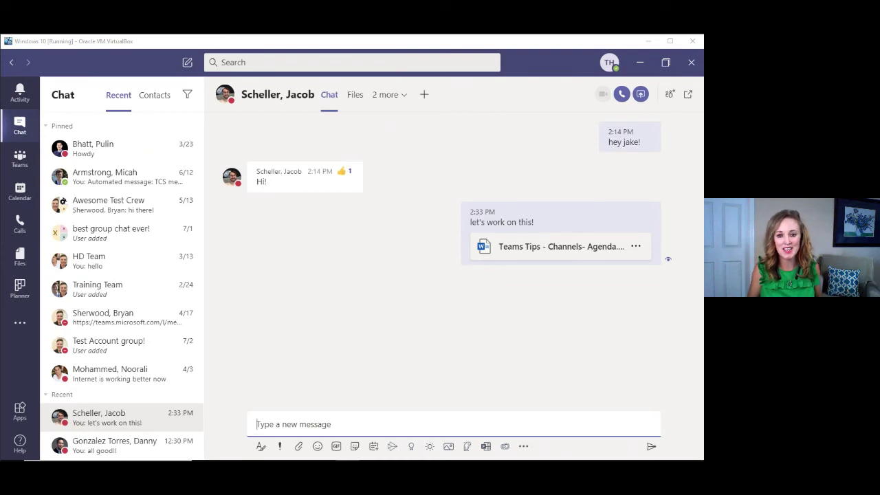
click(248, 304)
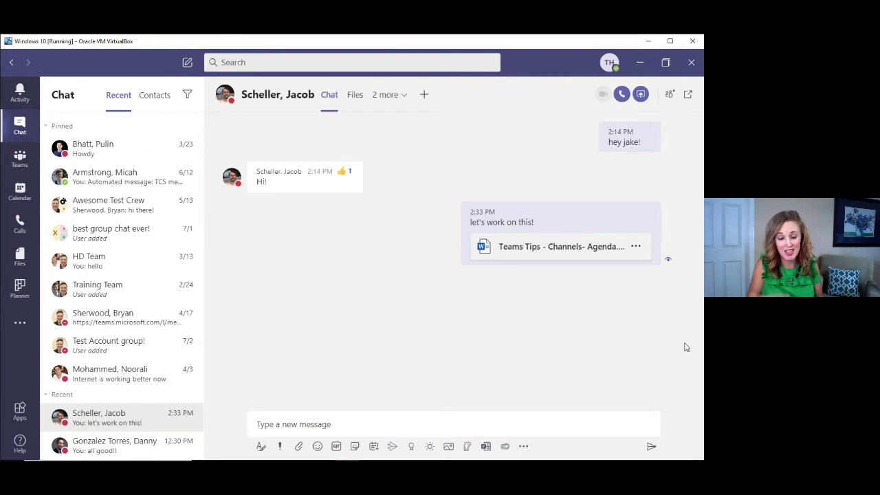
Return to the secret project channel's posts, add a thumbs-up reaction to the "teams is great" post, and dismiss the Polly notification.
click(19, 159)
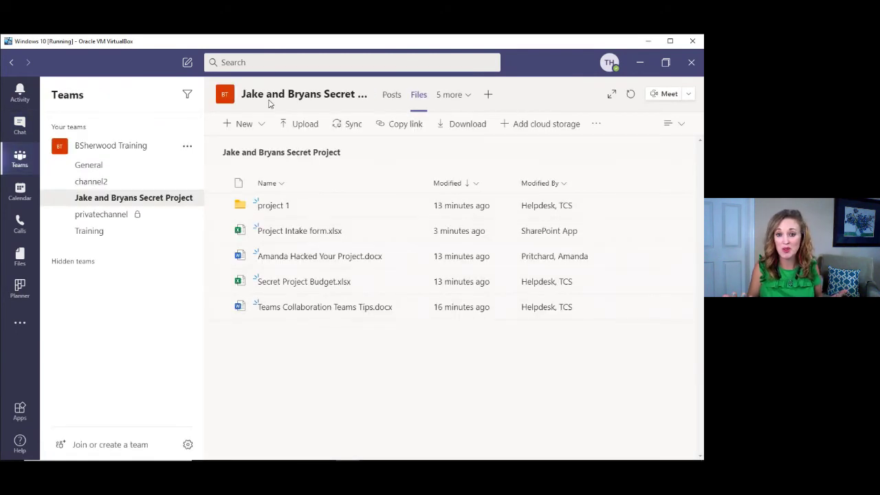
click(390, 96)
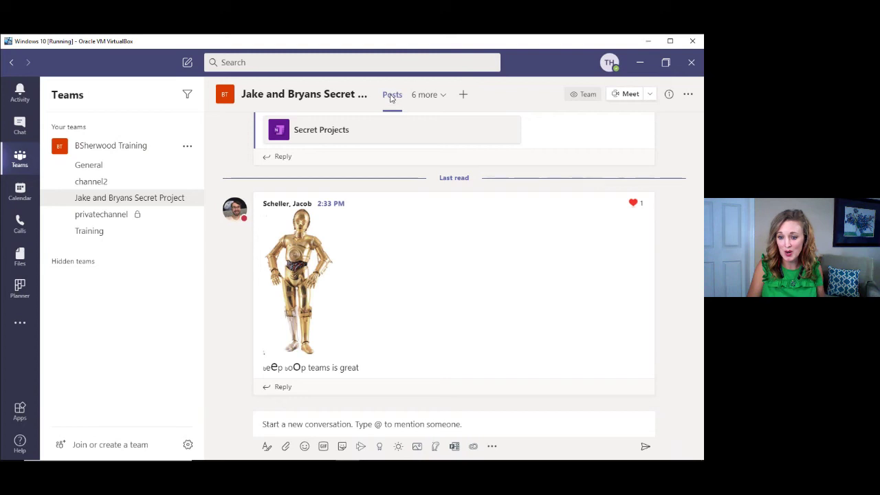
mouse_move(591, 199)
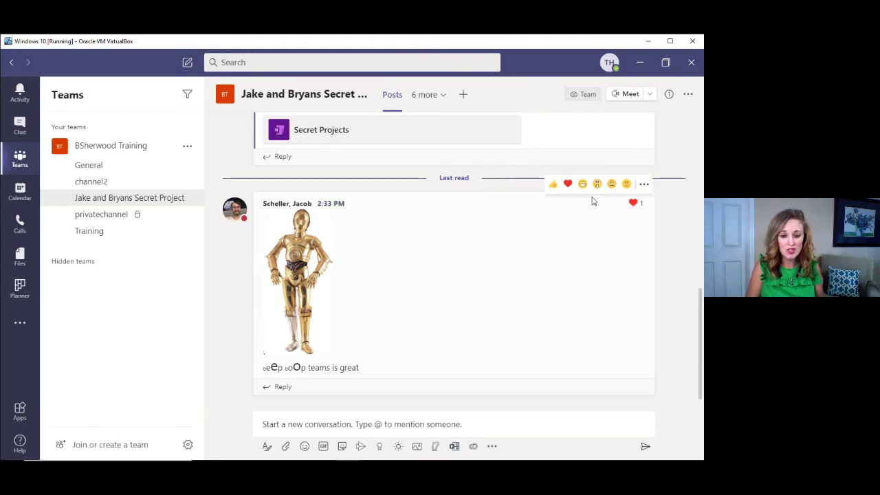
click(552, 184)
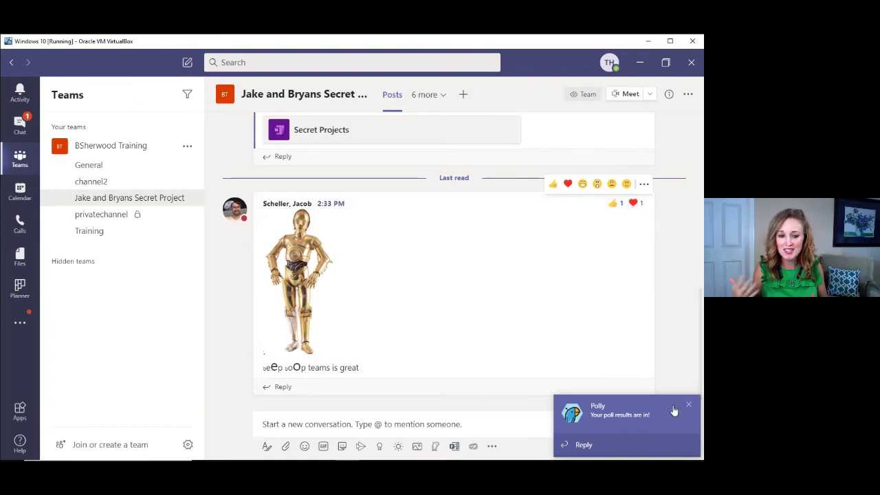
click(688, 404)
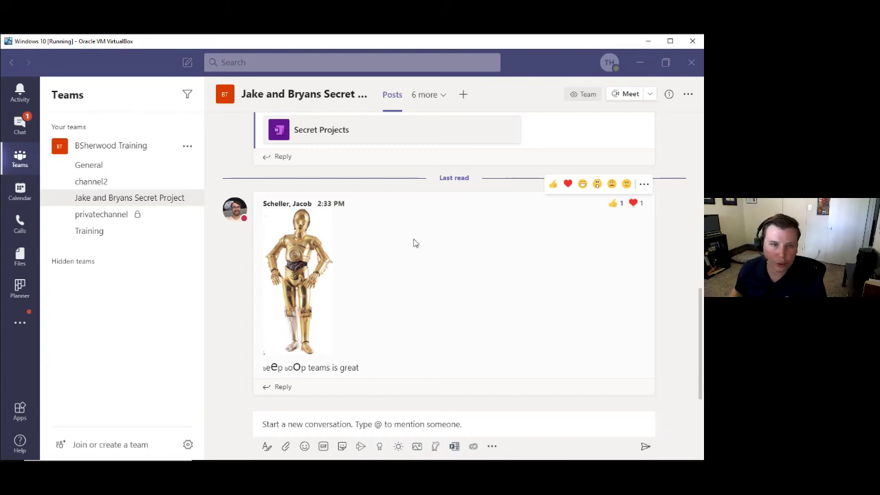
Look over the apps available as channel tabs and the additional apps offered for the app bar.
click(459, 103)
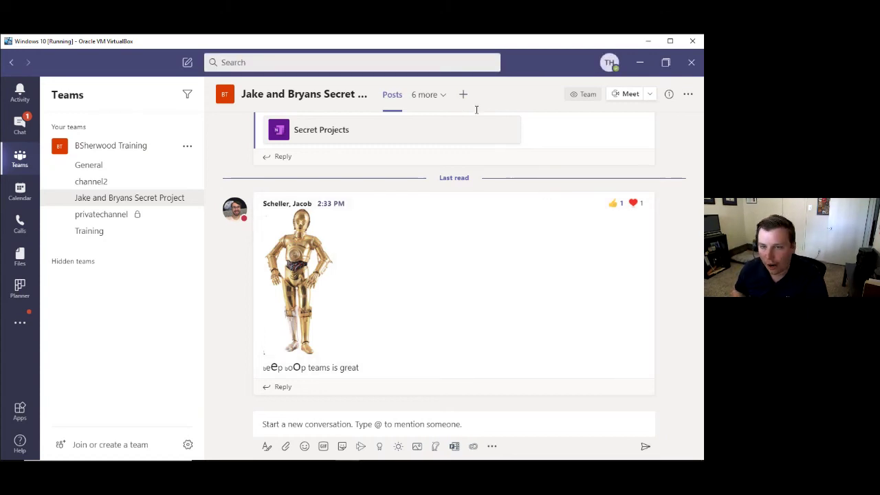
click(460, 101)
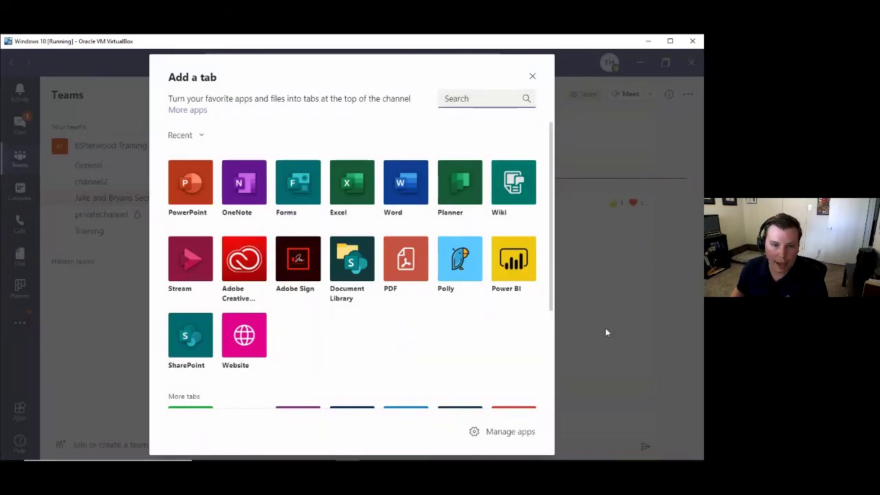
click(592, 309)
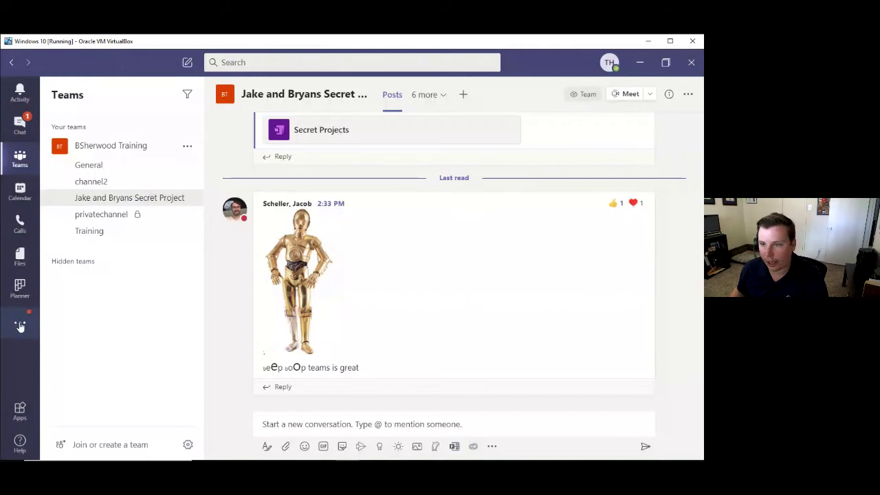
click(20, 320)
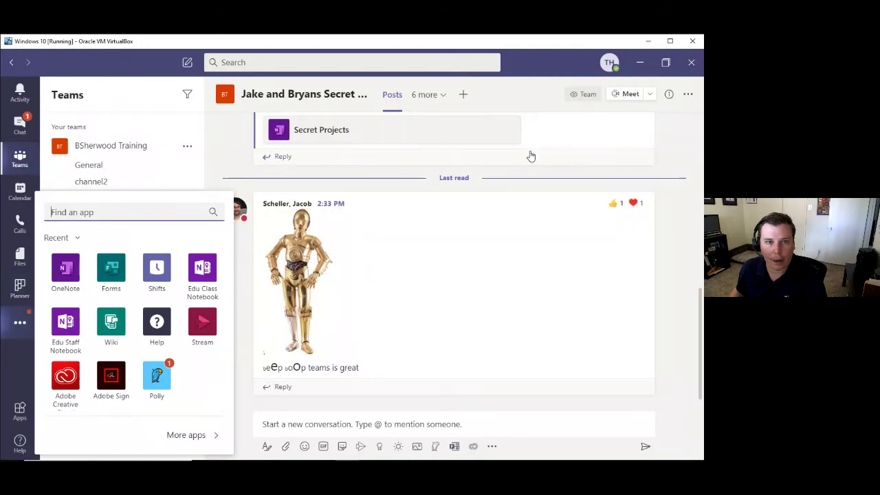
Add a Planner tab to the channel with a new plan named "Secret Plans", including a channel post about it.
click(465, 107)
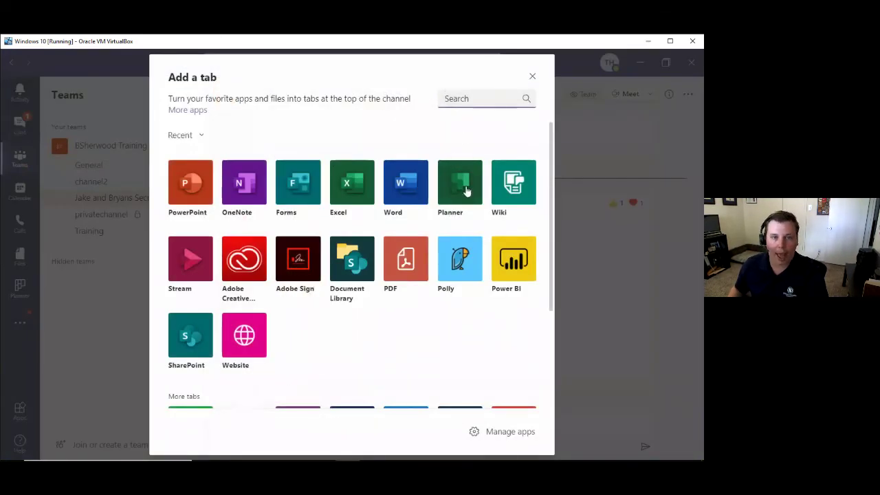
click(466, 191)
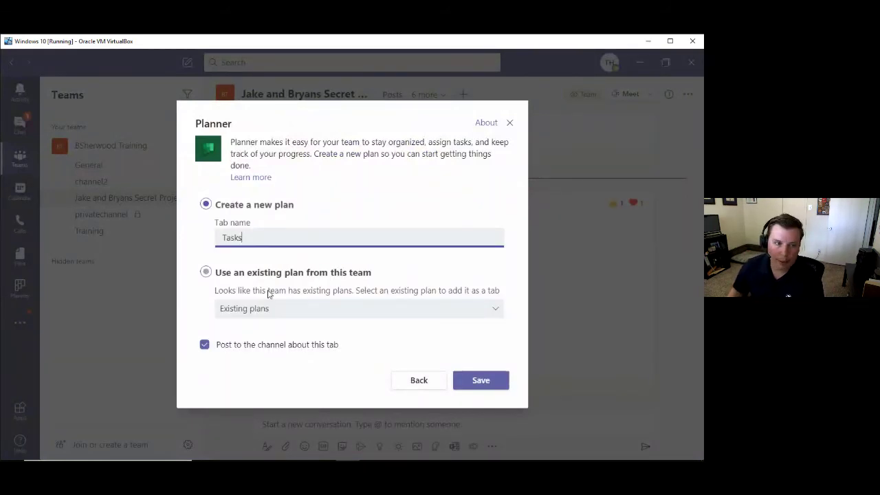
click(246, 274)
click(252, 311)
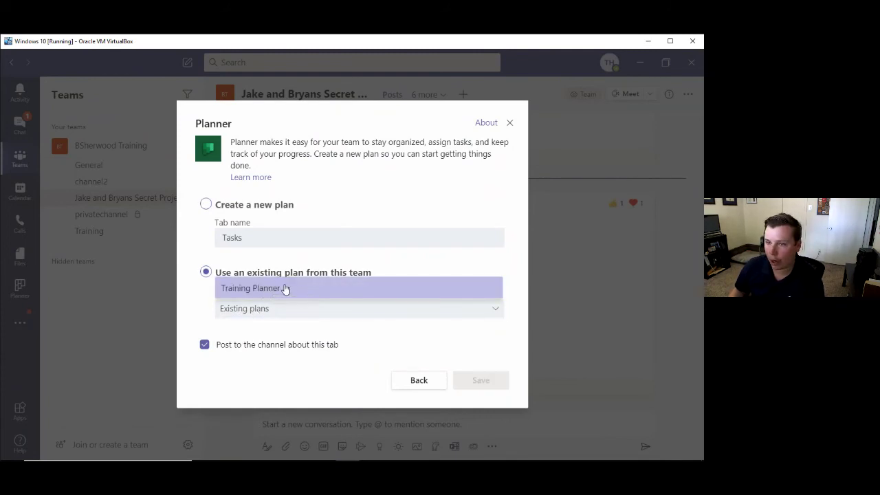
click(246, 208)
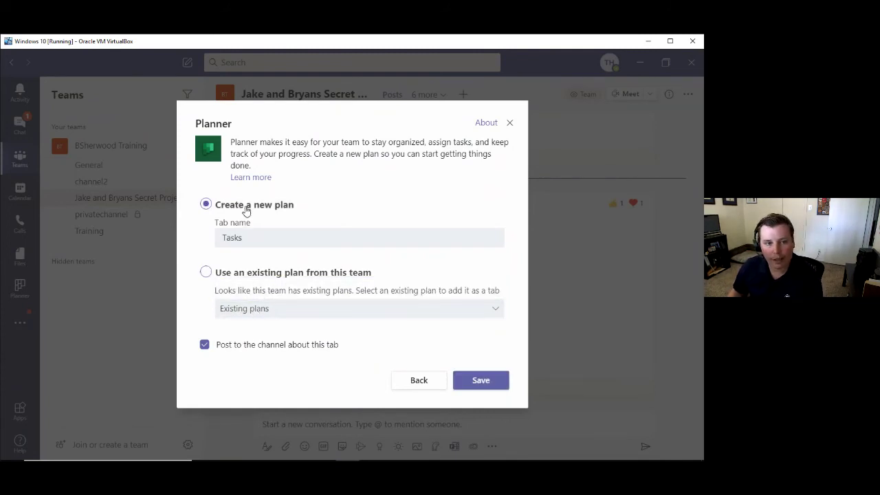
key(BackSpace)
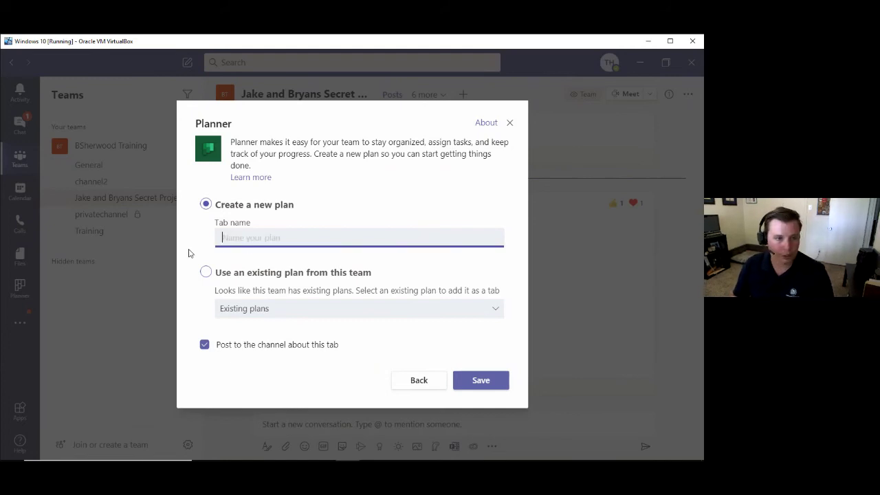
text(Secret Plans)
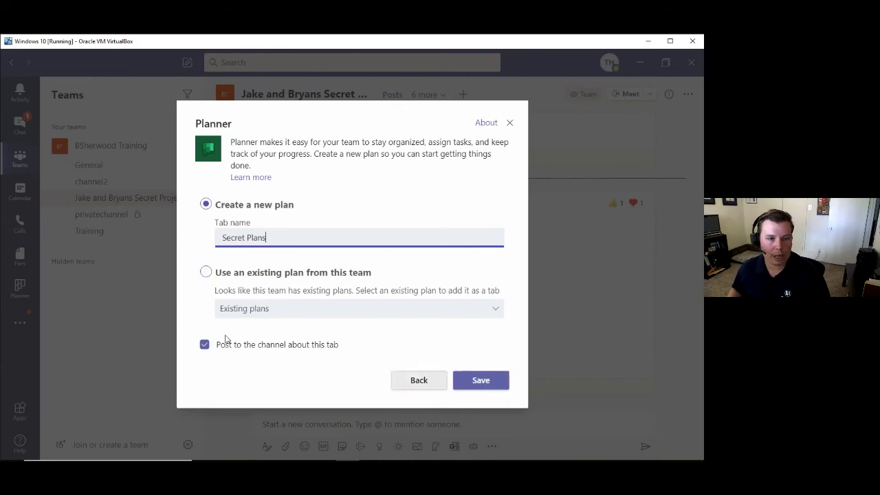
click(474, 382)
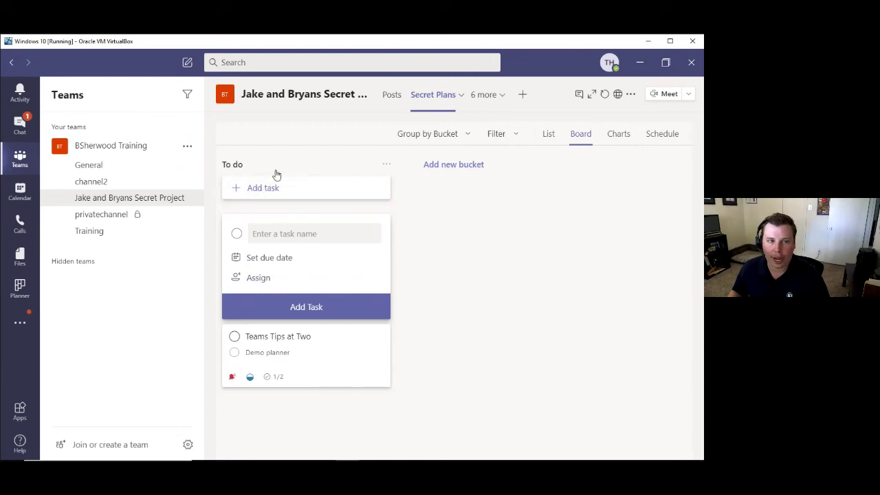
Start a new task in the To do bucket named "Create PPT Demo" with a due date of August 7, 2020.
click(289, 195)
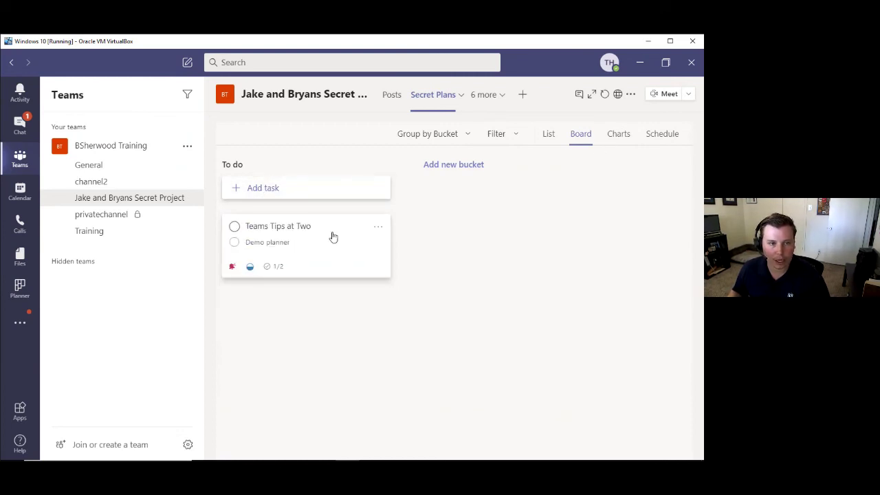
click(278, 197)
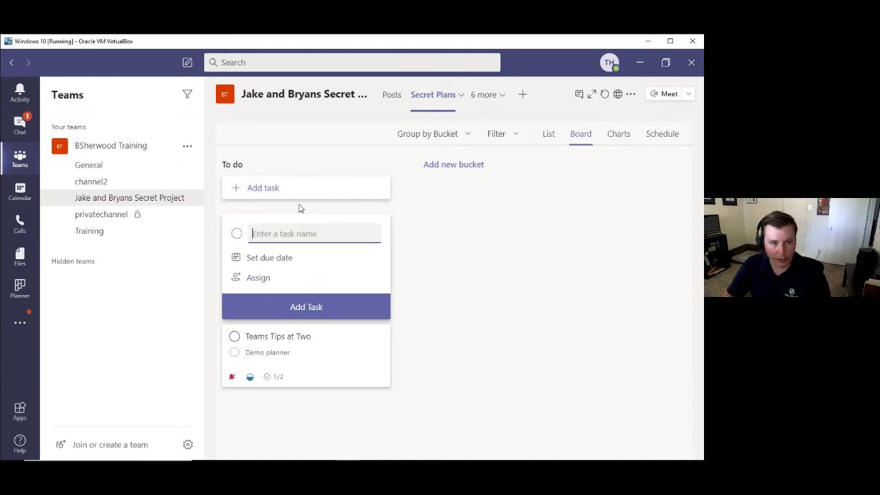
text(Create)
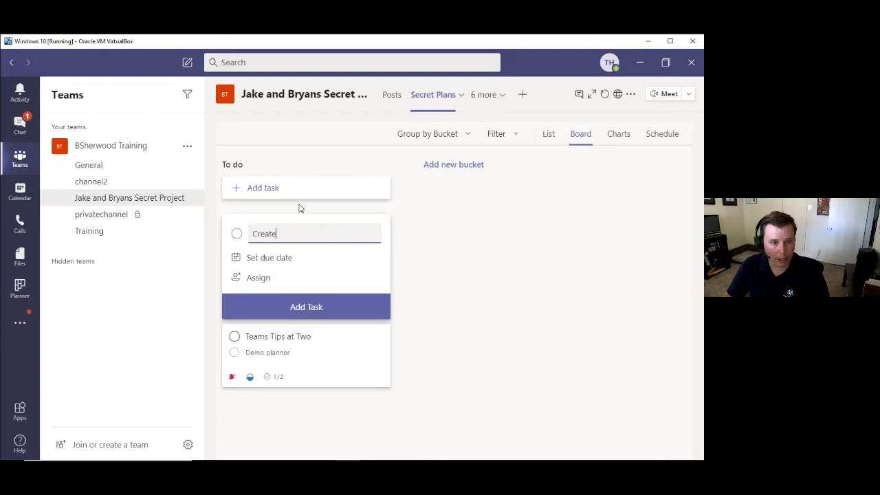
text( PPT Demo)
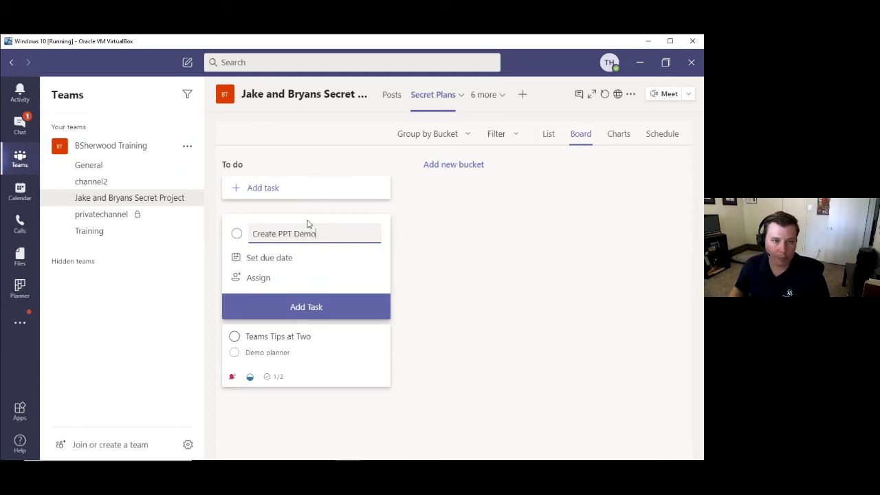
click(277, 260)
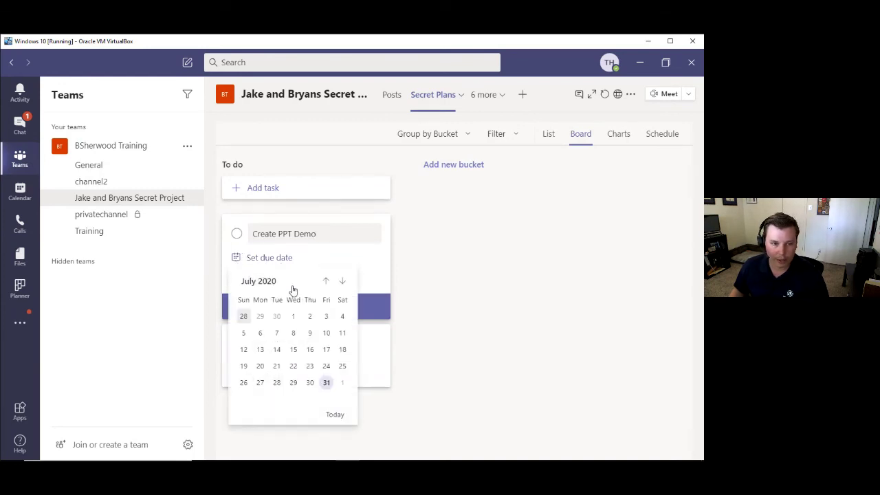
click(342, 282)
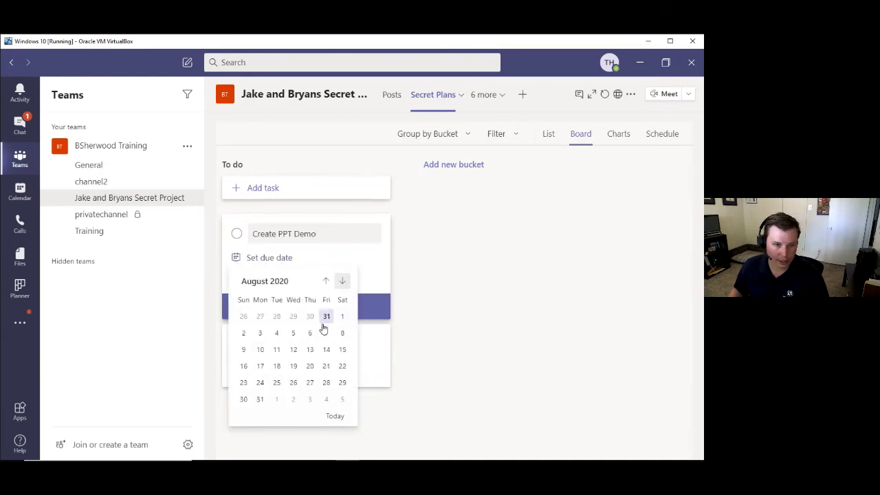
click(325, 334)
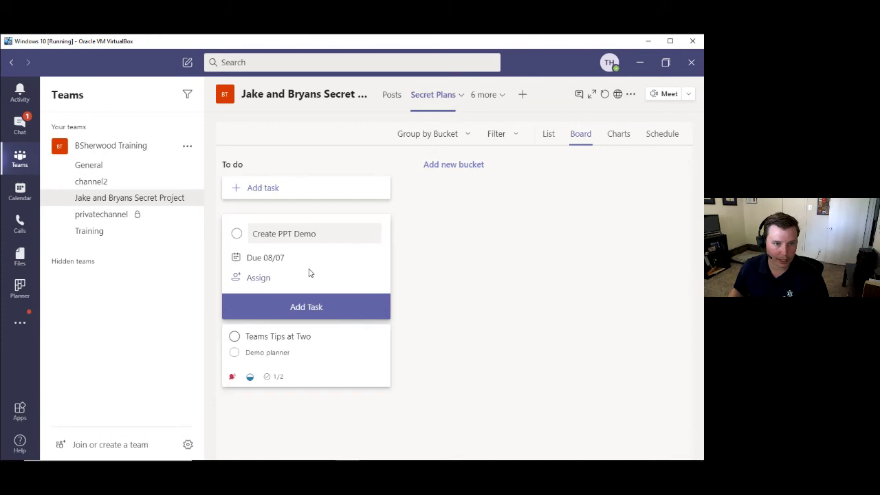
Assign the new "Create PPT Demo" task to the project colleague and add it to the To do bucket.
click(258, 278)
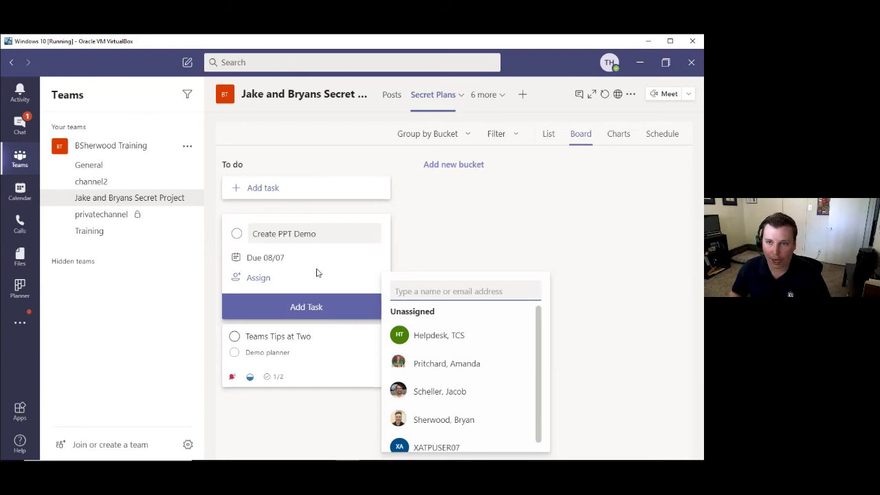
click(419, 395)
scroll(496, 398, down, 1)
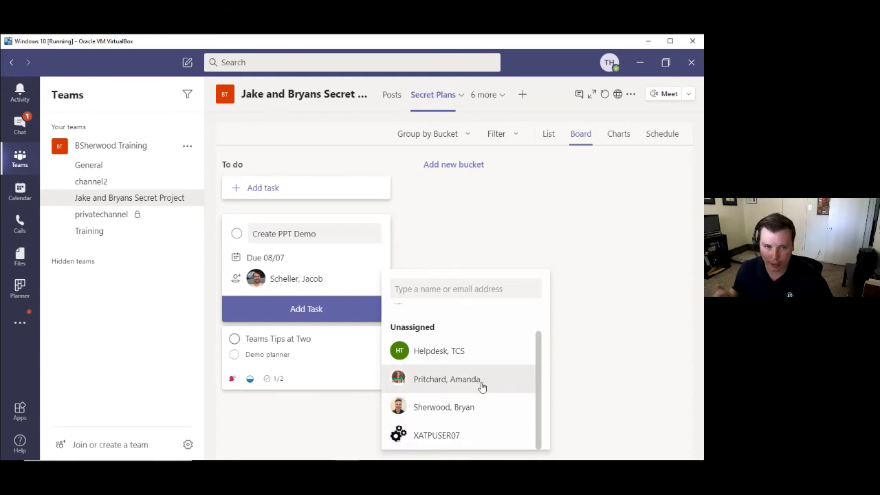
click(329, 318)
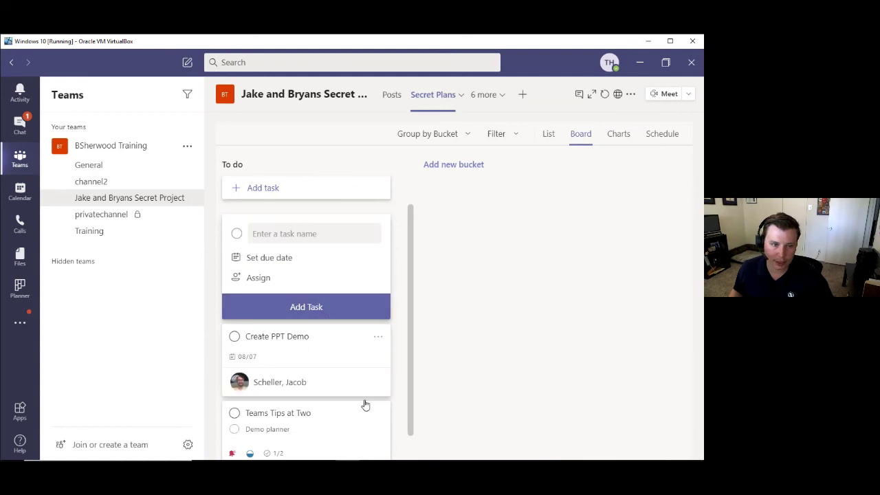
click(465, 343)
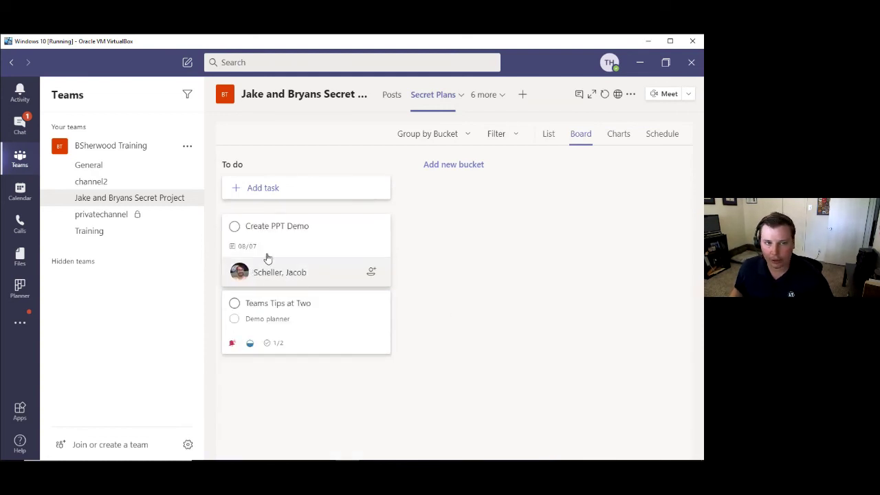
Open the details of the "Create PPT Demo" task and set its priority to Important.
mouse_move(243, 253)
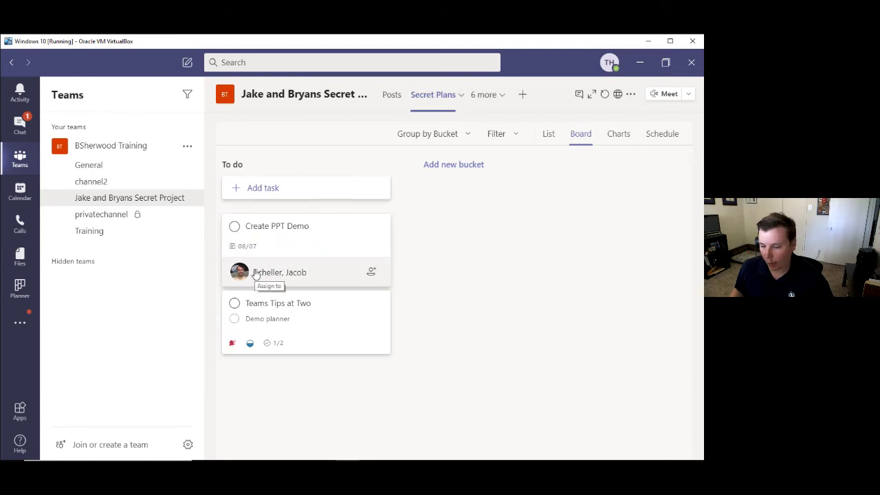
click(332, 235)
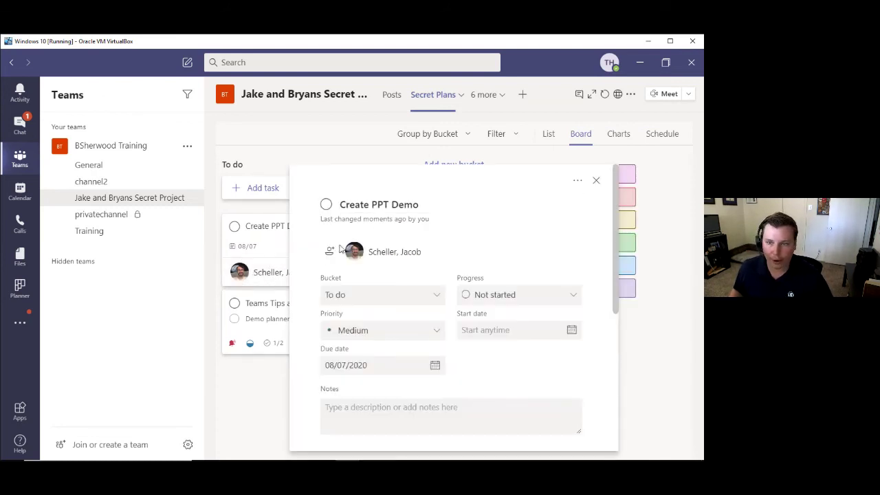
click(493, 300)
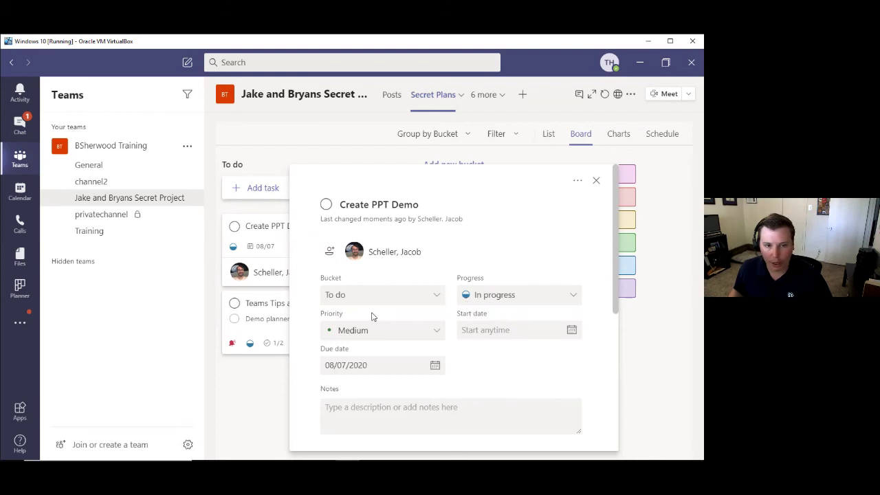
click(427, 330)
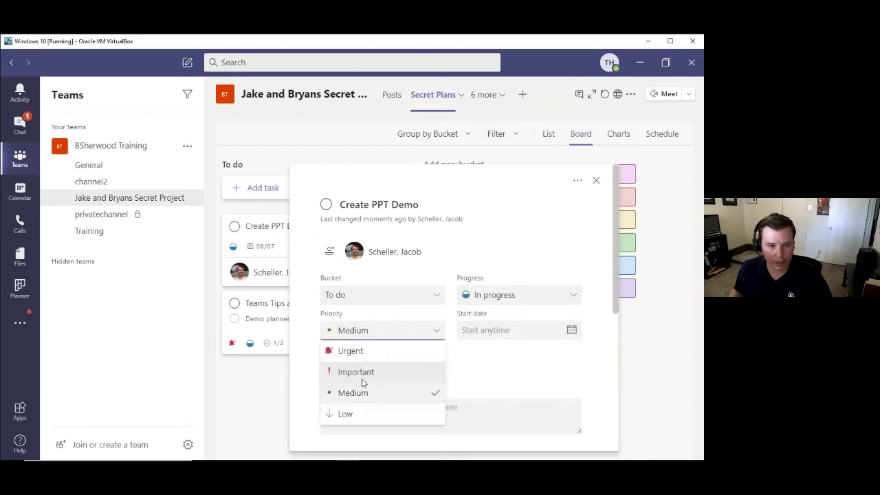
click(371, 376)
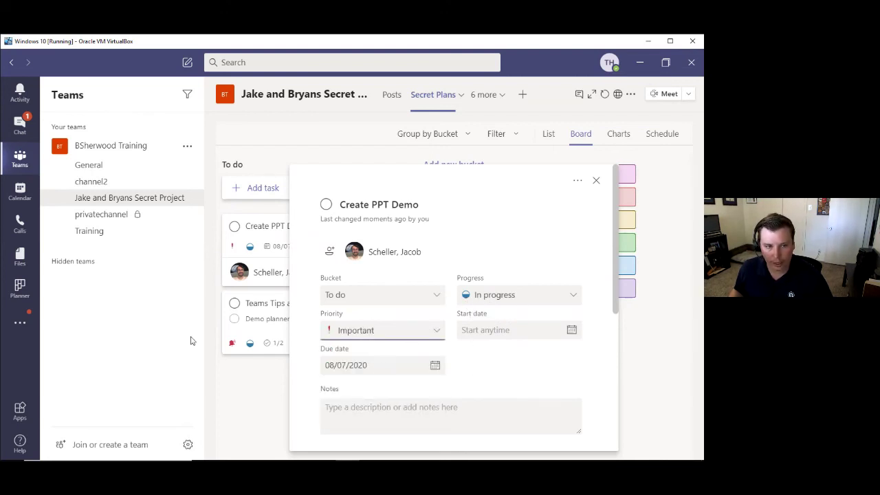
Look over the task's notes, checklist and attachment fields, change the priority to Low, and close the task details.
scroll(337, 369, down, 3)
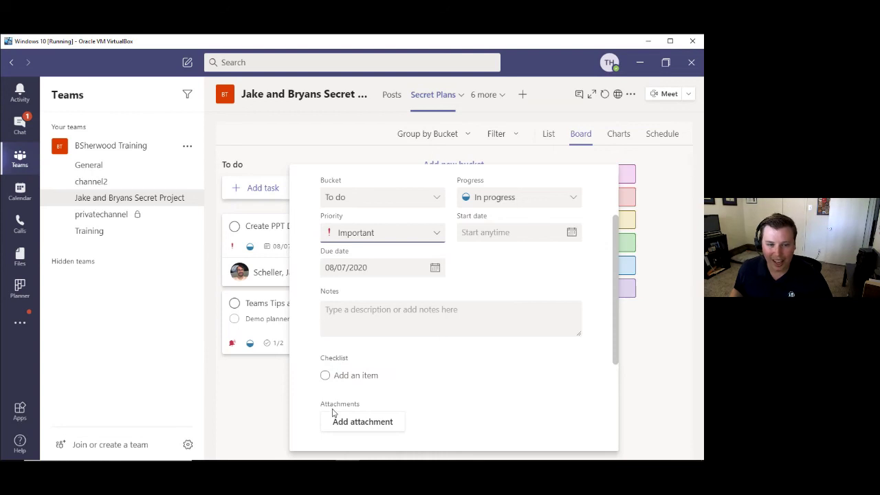
key(Down)
key(Down)
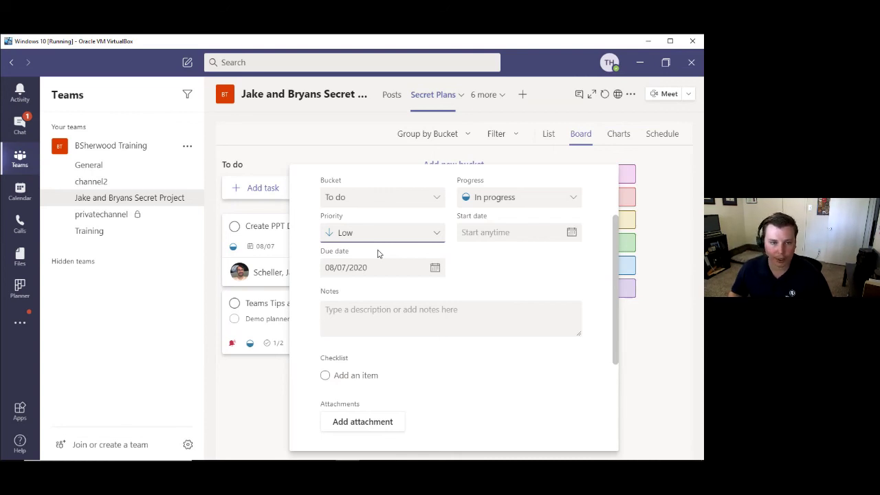
click(656, 373)
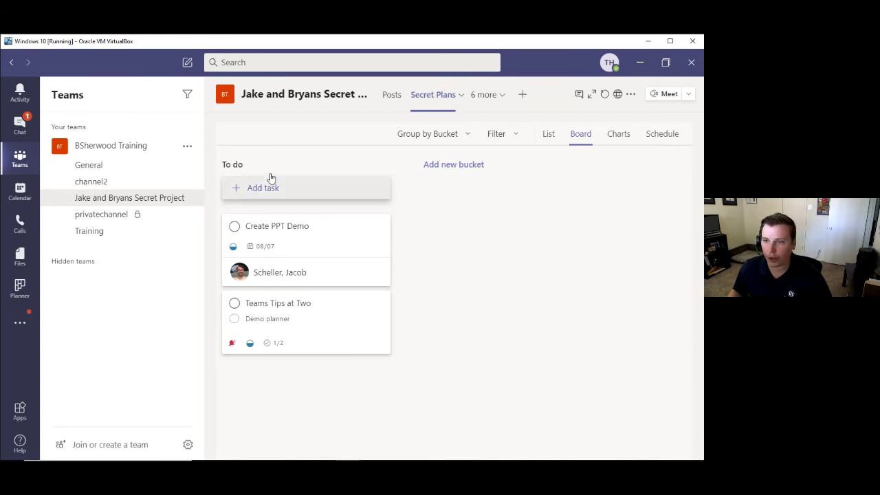
Add a new bucket named "communications" to the plan board.
click(446, 171)
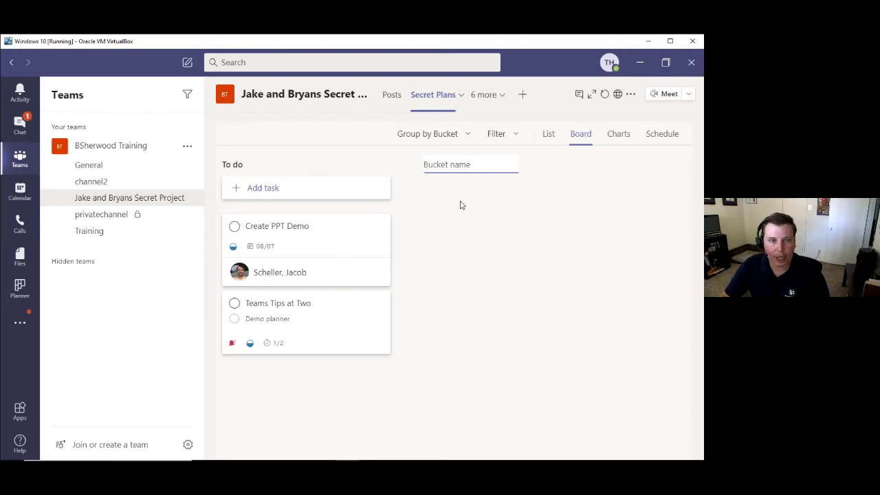
text(communications)
key(Return)
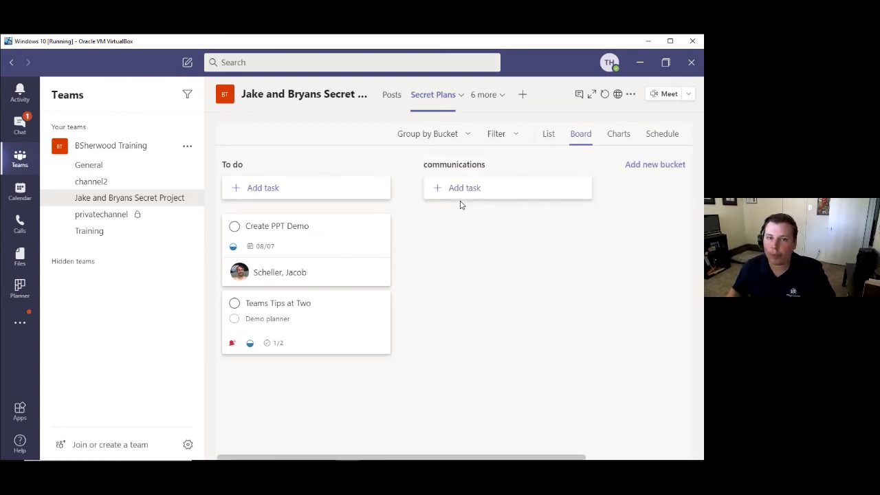
click(232, 165)
click(481, 241)
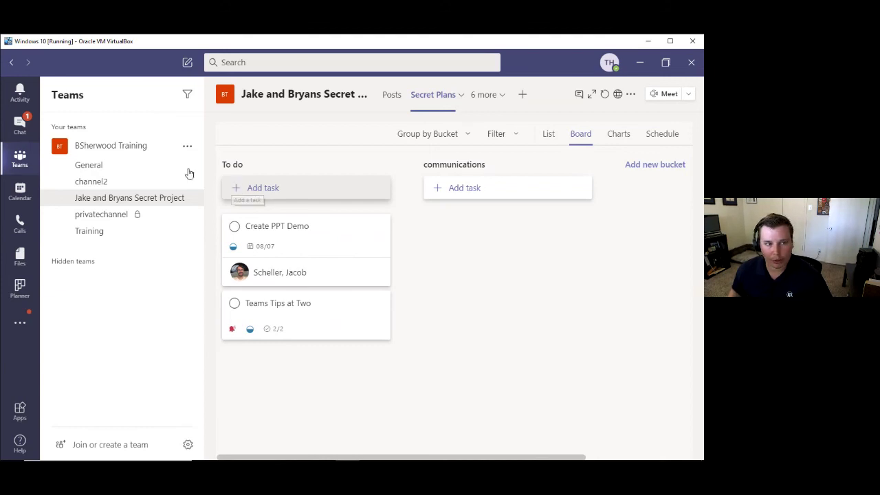
Switch to the chats and open the unread Polly conversation about the poll results.
click(19, 128)
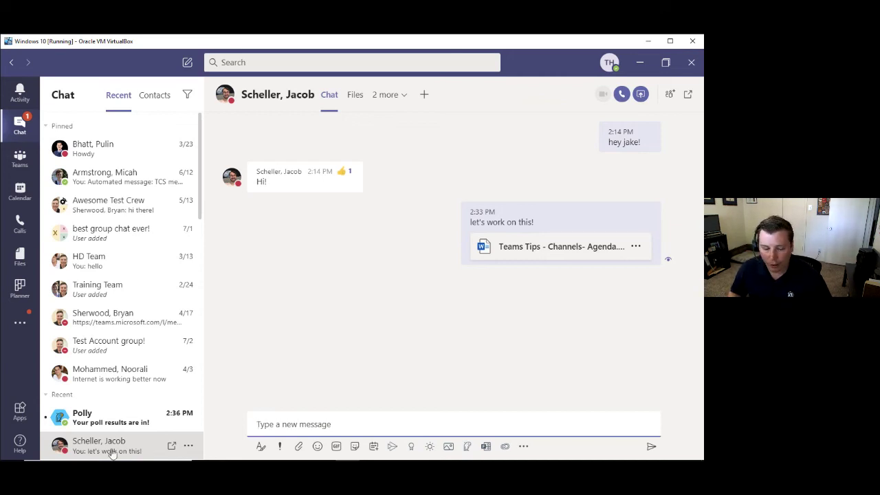
click(113, 423)
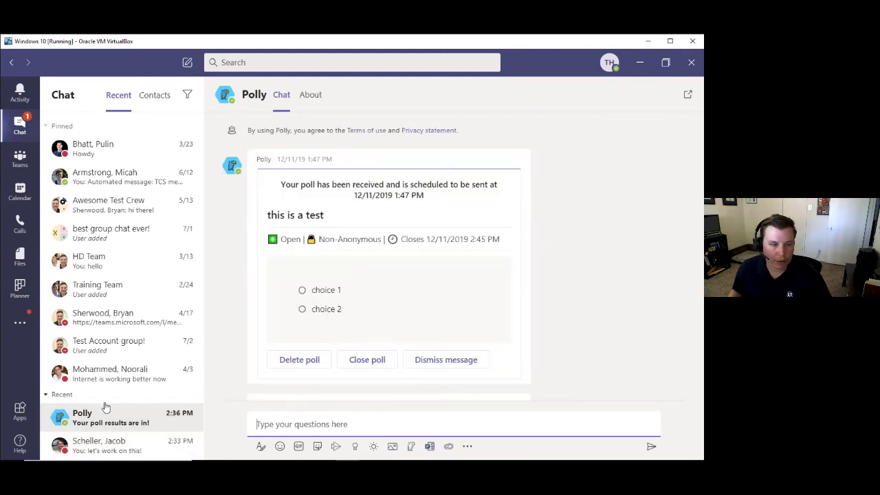
scroll(105, 409, down, 1)
Return to the chat with the project colleague and send the message "Have time for a quick call?".
click(79, 418)
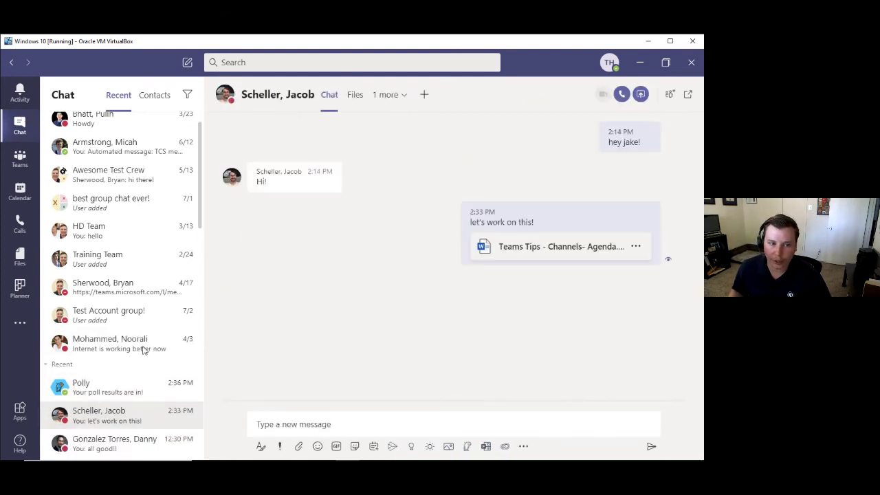
scroll(143, 350, down, 1)
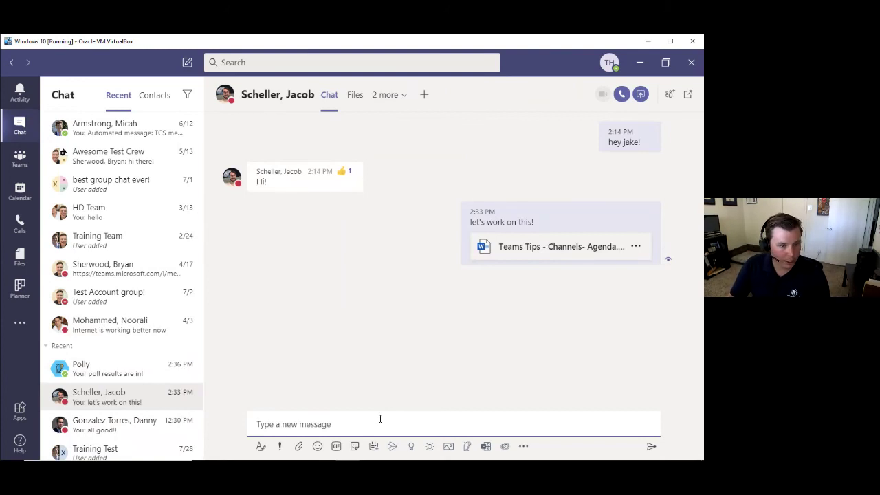
text(Have time for a quick)
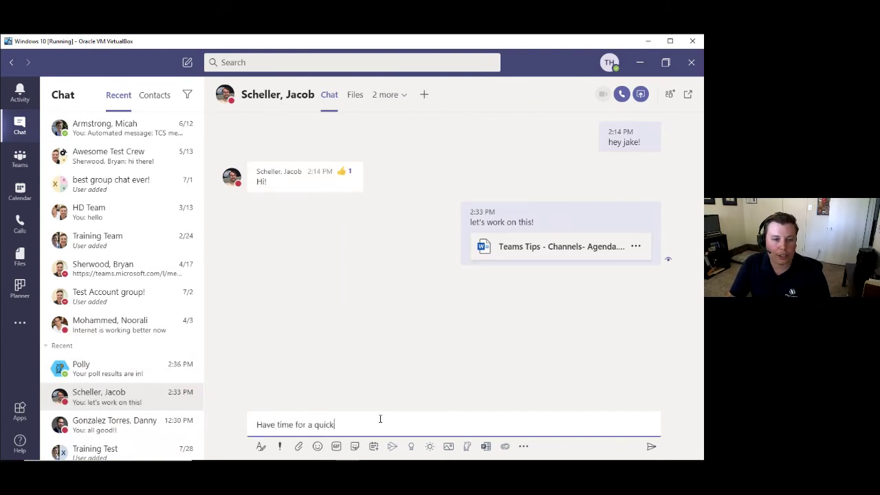
text( call?)
key(Return)
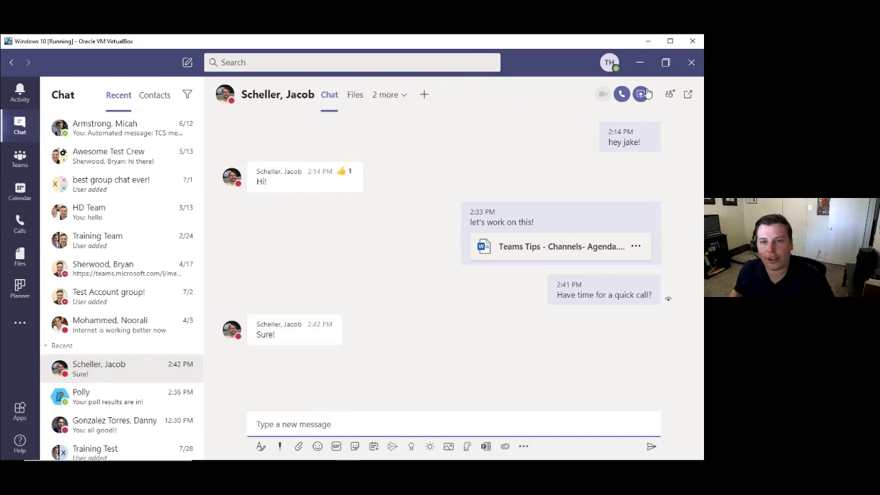
Start an audio call with the colleague from the chat, mute the microphone, and maximize the call window.
click(621, 94)
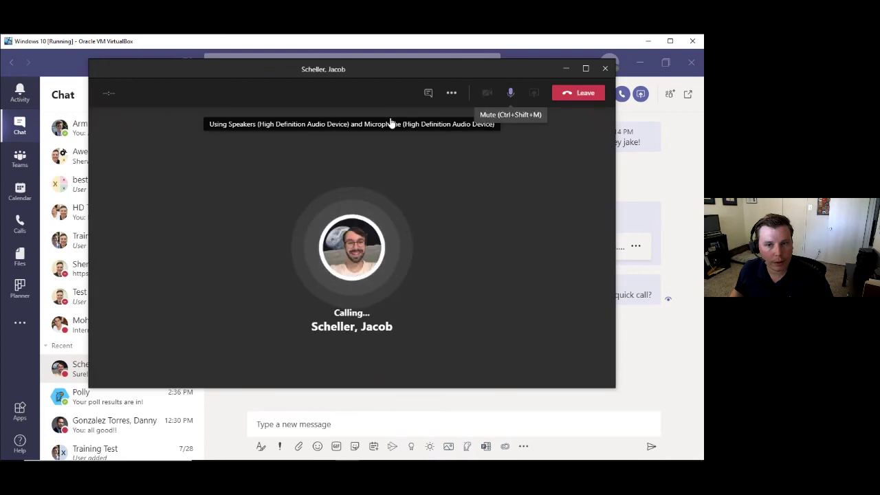
key(ctrl+shift+m)
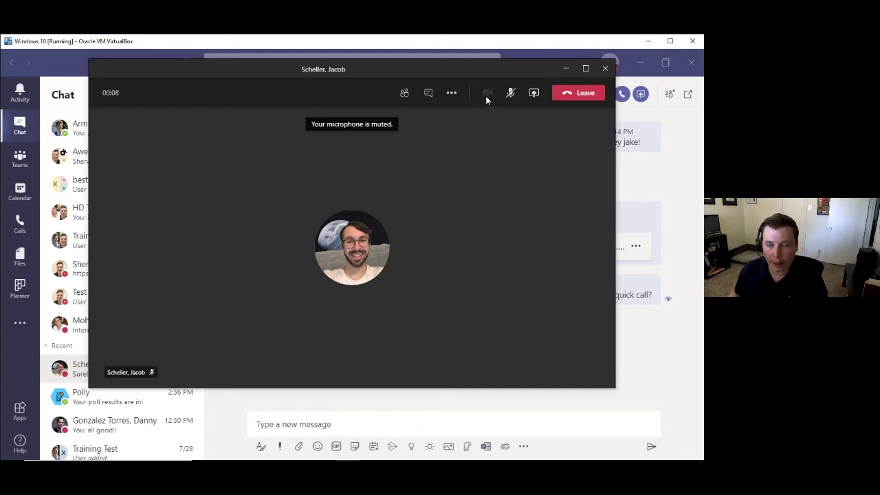
double_click(451, 71)
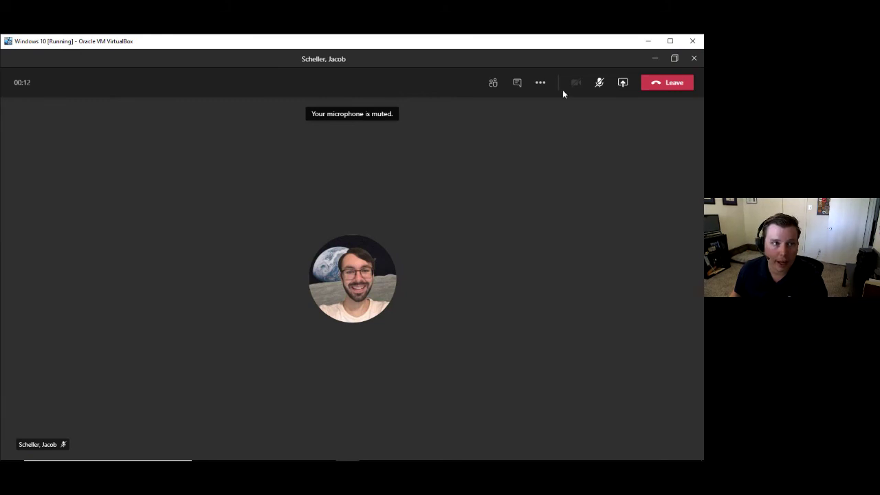
Look over the additional call actions, such as device settings, live captions, recording, hold and transfer, and close the list.
click(540, 83)
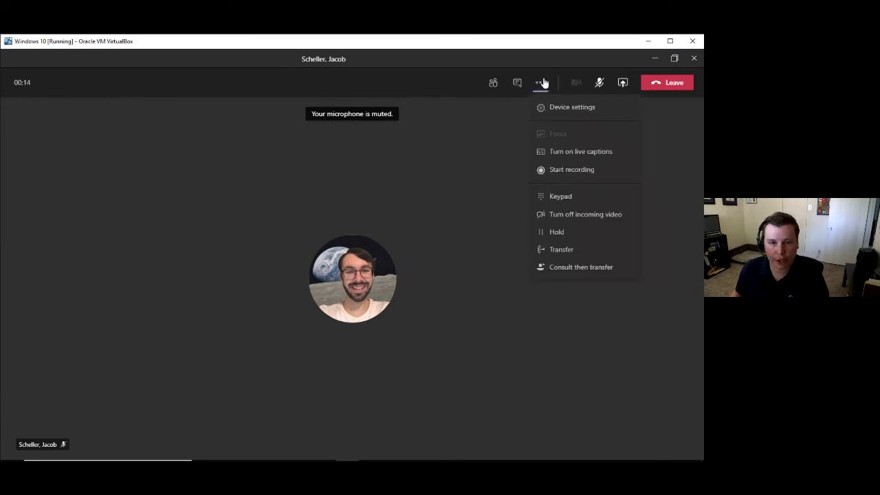
click(540, 83)
click(540, 82)
click(403, 232)
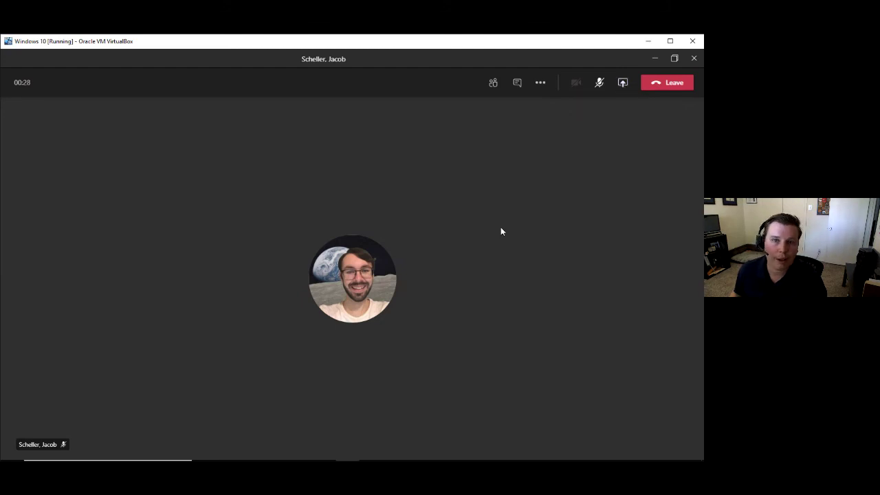
Share the browser window showing Microsoft Forms with the colleague in the call.
click(624, 85)
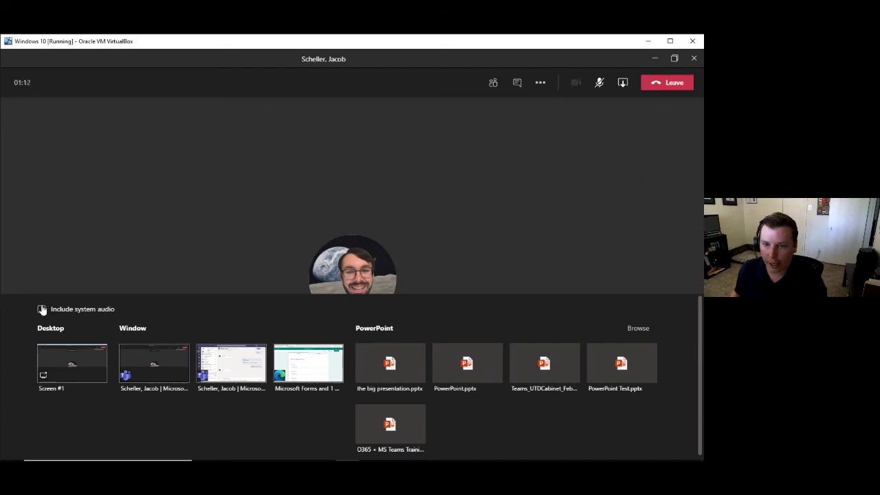
click(294, 364)
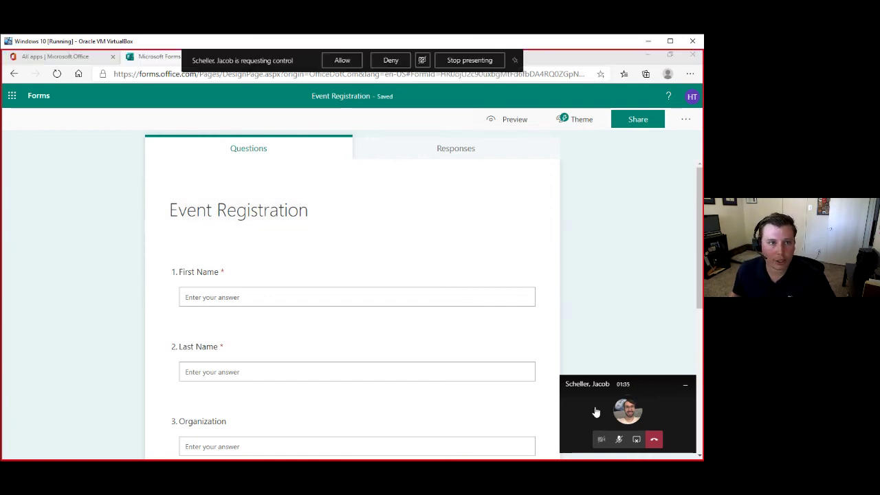
Allow the colleague's request for control and change the Event Registration form's first question title to "Ha! Hacked".
click(342, 60)
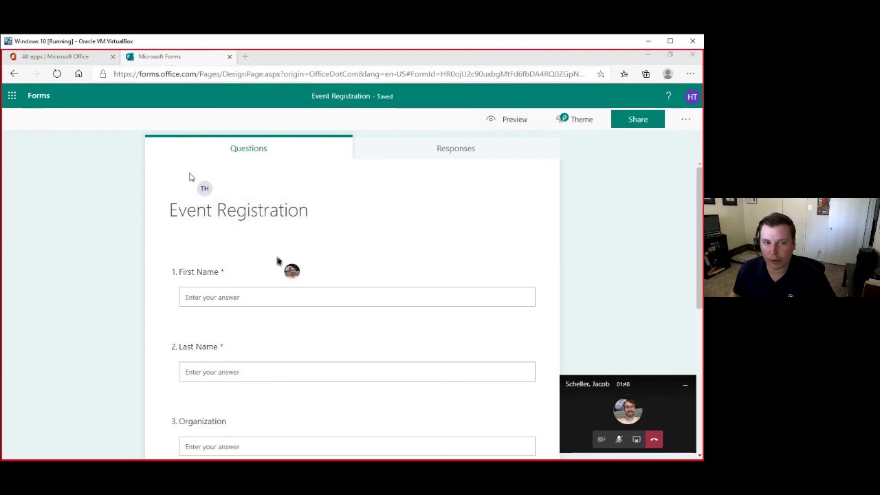
click(294, 300)
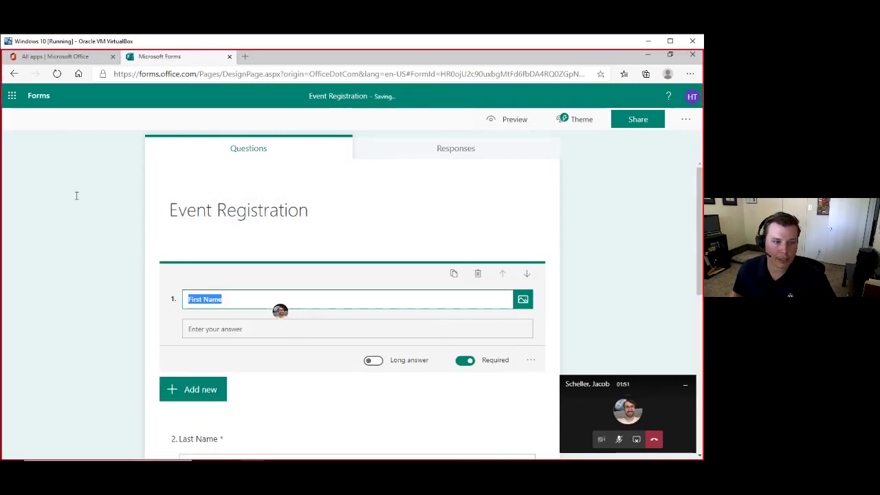
text(Ha! Hacked)
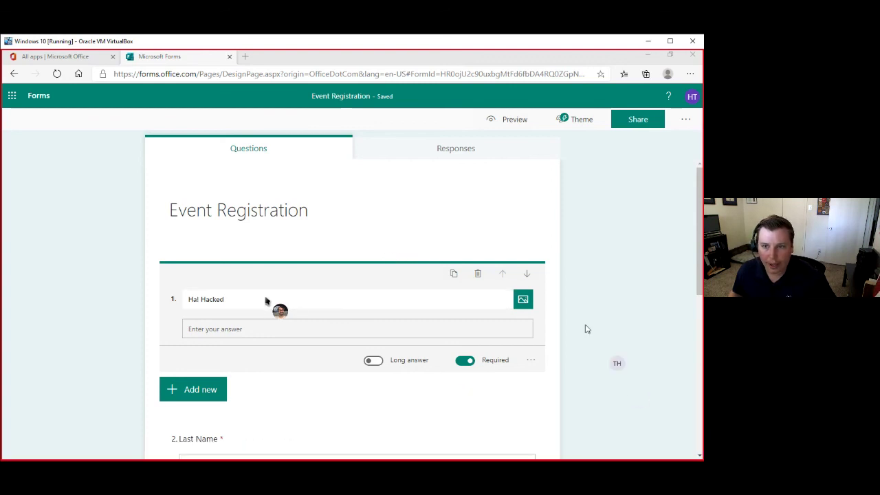
Select the first question's title text in the form, and switch back to the colleague's chat in Microsoft Teams.
triple_click(266, 300)
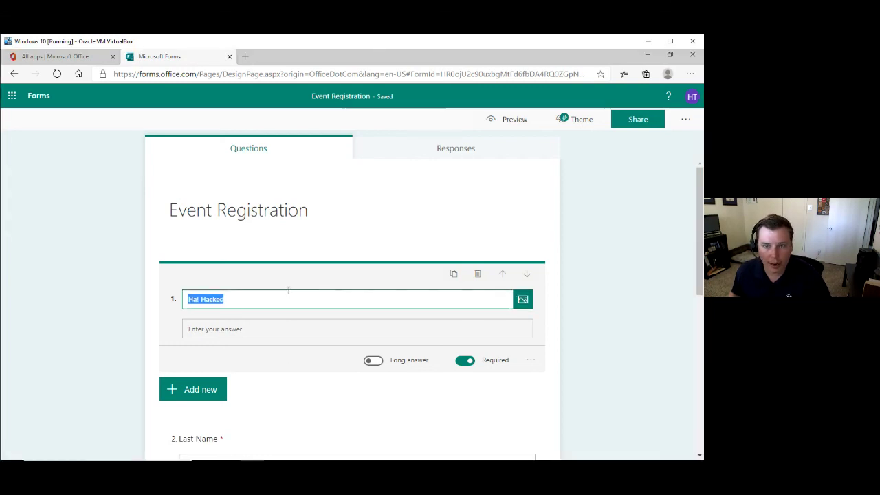
key(alt+Tab)
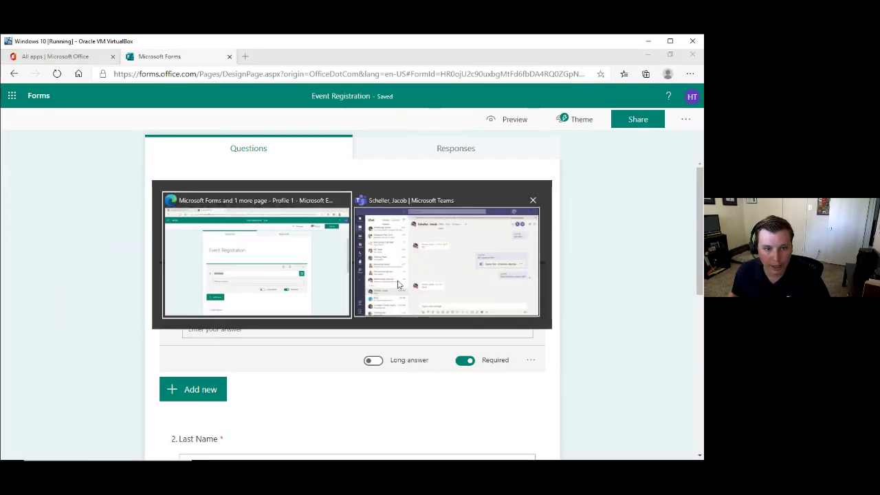
click(406, 284)
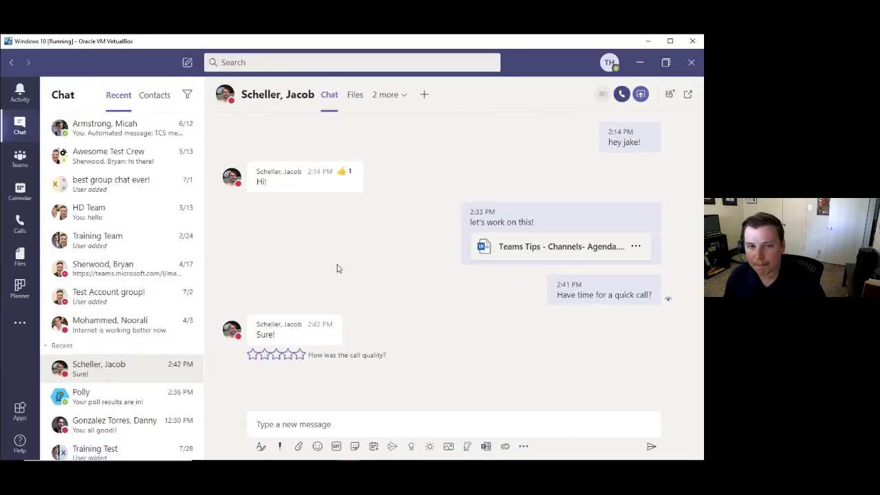